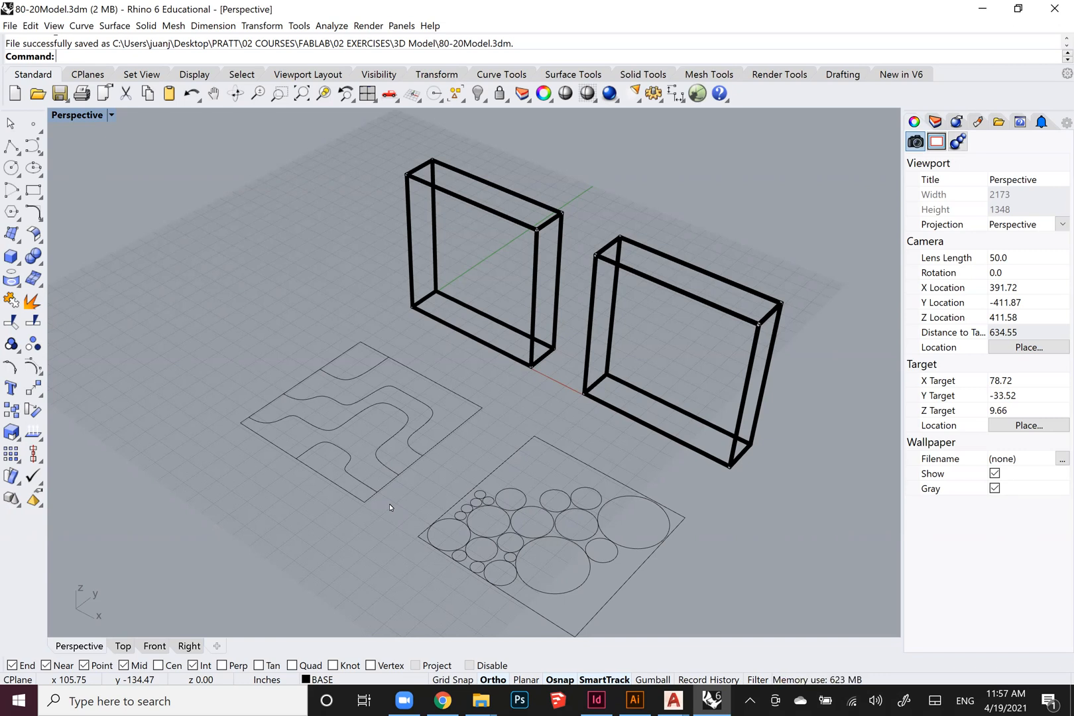
Inspect the two open box frames, looking closely at the bars of the frame at the origin.
{"action": "scroll", "coordinate": [419, 377], "scroll_direction": "down", "scroll_amount": 3}
{"action": "scroll", "coordinate": [419, 315], "scroll_direction": "up", "scroll_amount": 4}
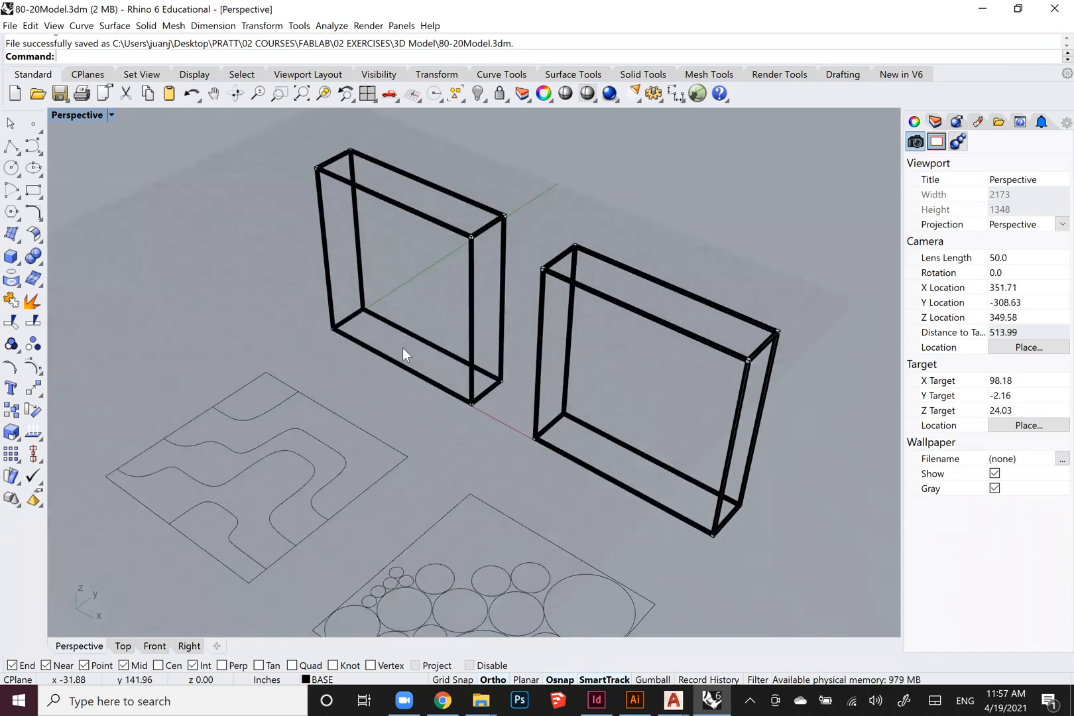
{"action": "scroll", "coordinate": [401, 371], "scroll_direction": "up", "scroll_amount": 4}
{"action": "scroll", "coordinate": [392, 302], "scroll_direction": "down", "scroll_amount": 4}
{"action": "left_click", "coordinate": [431, 346]}
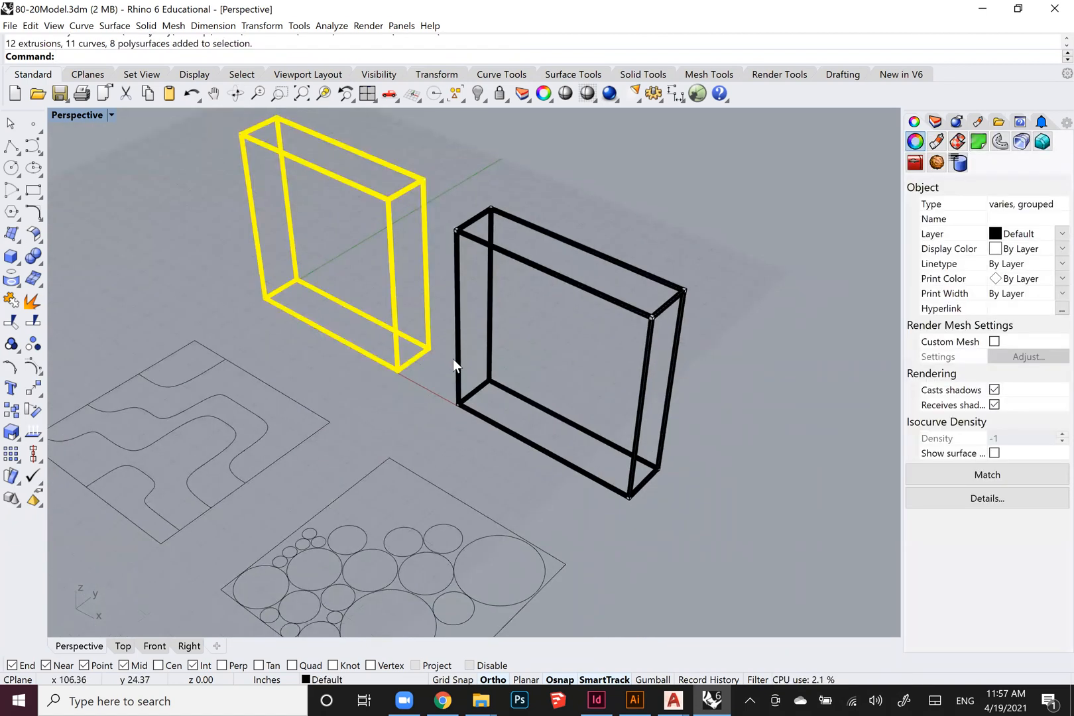
{"action": "left_click", "coordinate": [453, 364]}
{"action": "left_click", "coordinate": [376, 386]}
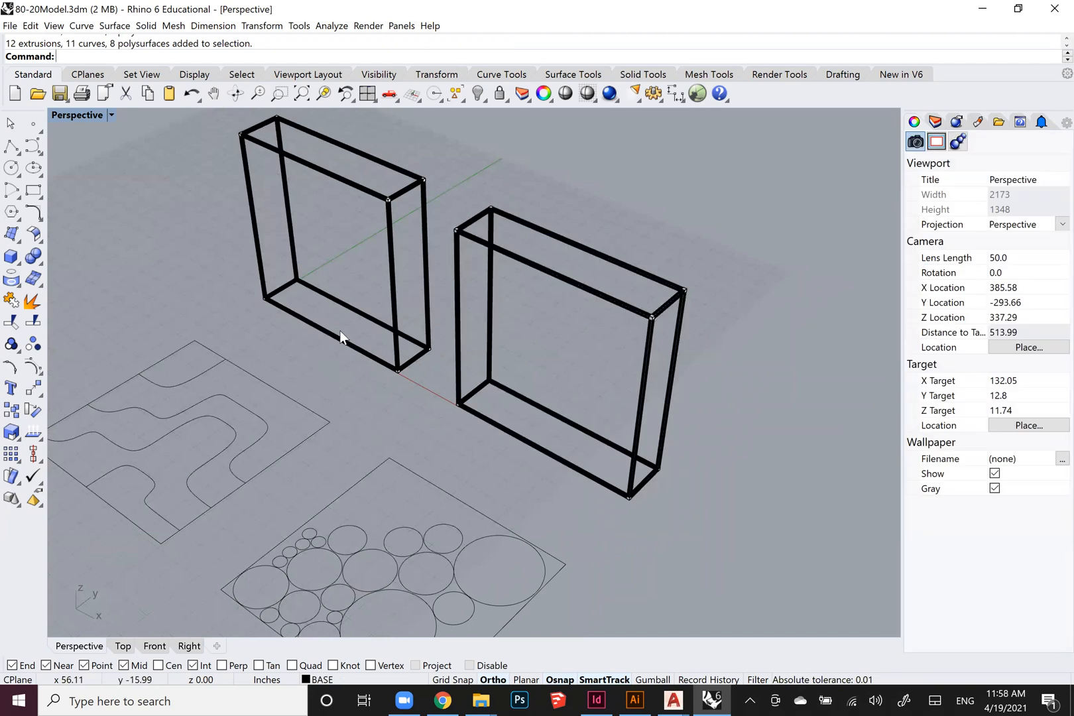
{"action": "scroll", "coordinate": [184, 264], "scroll_direction": "up", "scroll_amount": 4}
{"action": "scroll", "coordinate": [292, 307], "scroll_direction": "up", "scroll_amount": 6}
{"action": "right_click_drag", "start_coordinate": [329, 285], "coordinate": [530, 371]}
{"action": "scroll", "coordinate": [329, 285], "scroll_direction": "down", "scroll_amount": 6}
{"action": "scroll", "coordinate": [413, 344], "scroll_direction": "up", "scroll_amount": 2}
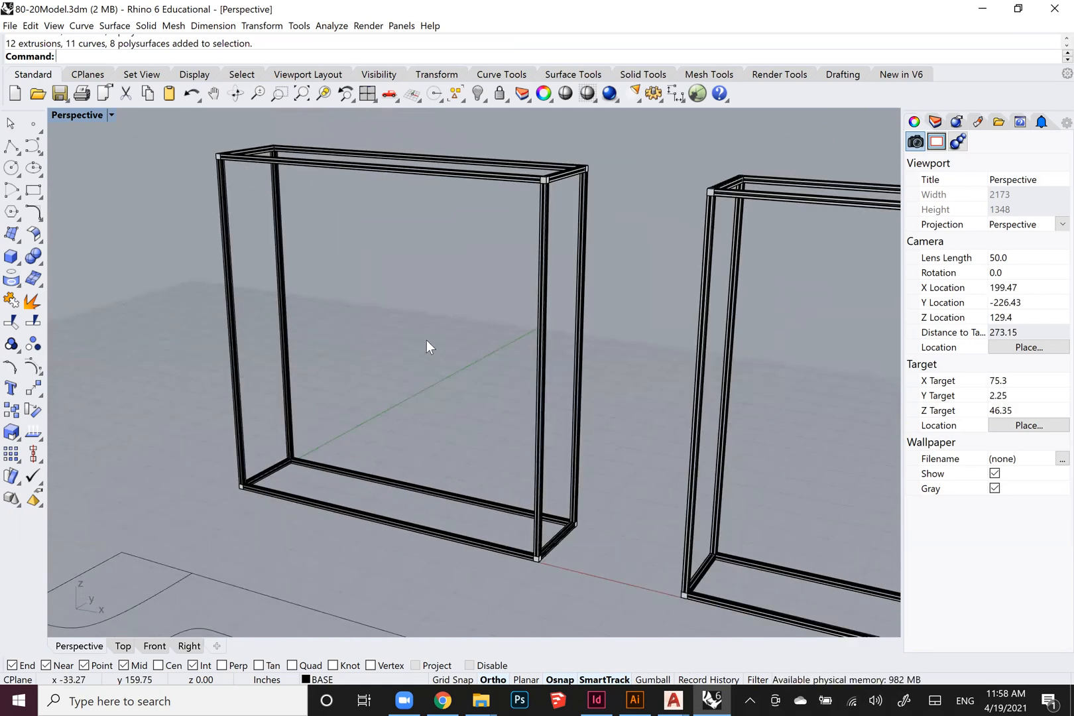
Compare the overall shape and placement of the two box frames from several angles.
{"action": "scroll", "coordinate": [428, 384], "scroll_direction": "down", "scroll_amount": 4}
{"action": "right_click_drag", "start_coordinate": [408, 395], "coordinate": [260, 331]}
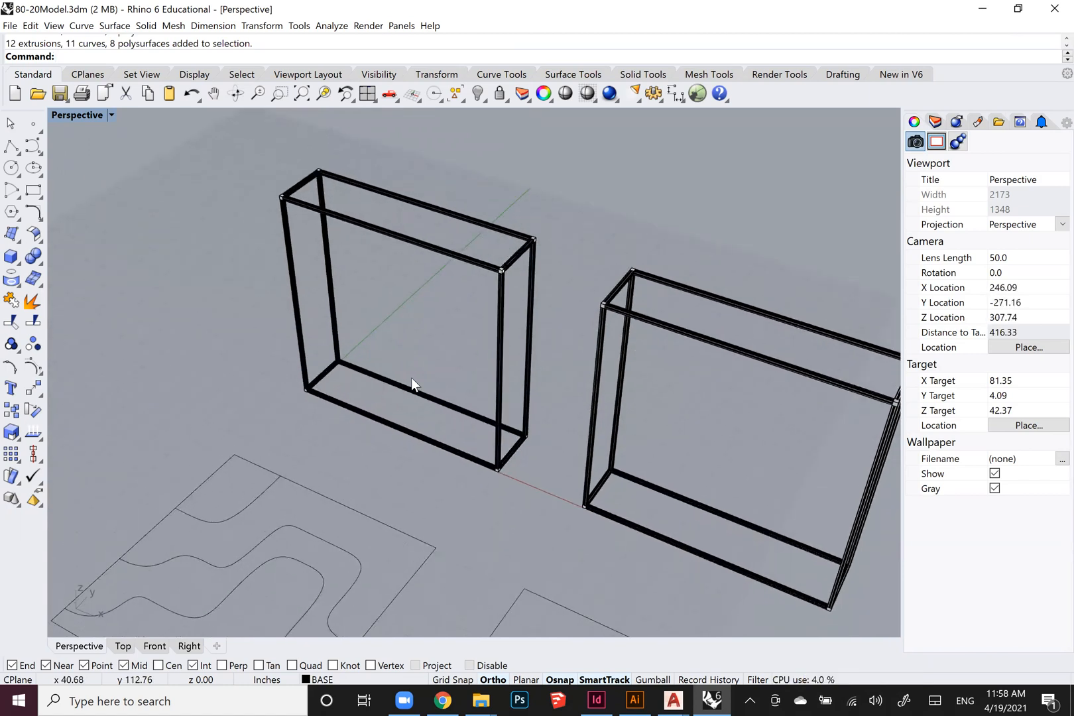
{"action": "right_click_drag", "start_coordinate": [405, 343], "coordinate": [390, 345]}
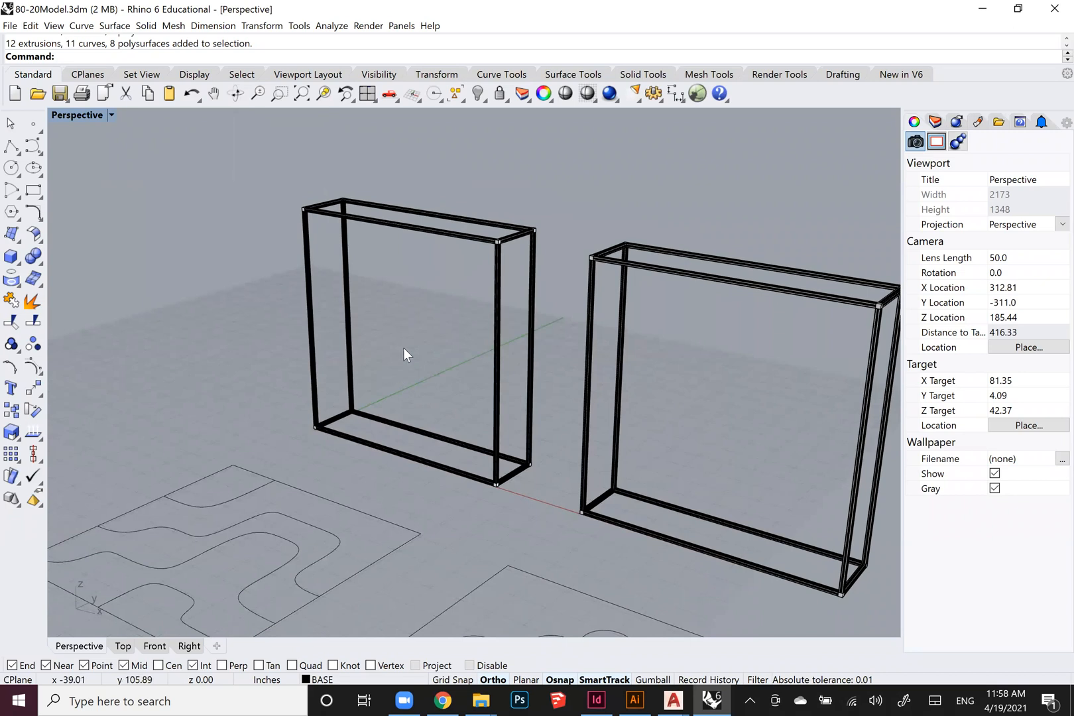
{"action": "scroll", "coordinate": [425, 378], "scroll_direction": "down", "scroll_amount": 4}
{"action": "right_click_drag", "start_coordinate": [425, 393], "coordinate": [433, 399]}
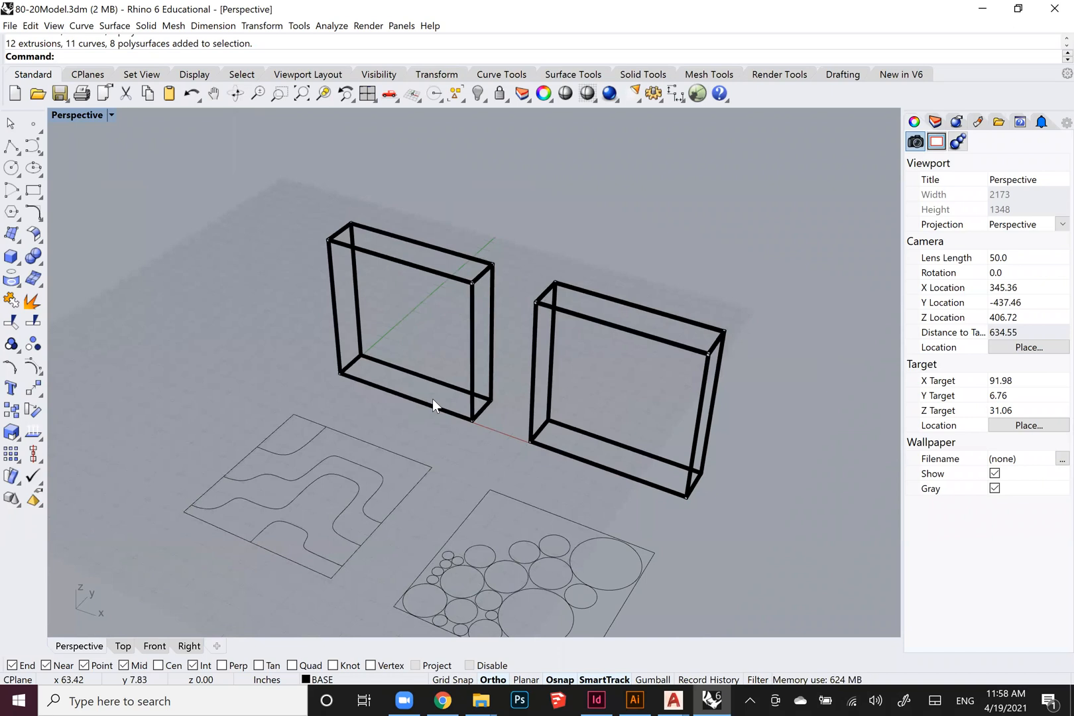
{"action": "scroll", "coordinate": [491, 300], "scroll_direction": "up", "scroll_amount": 4}
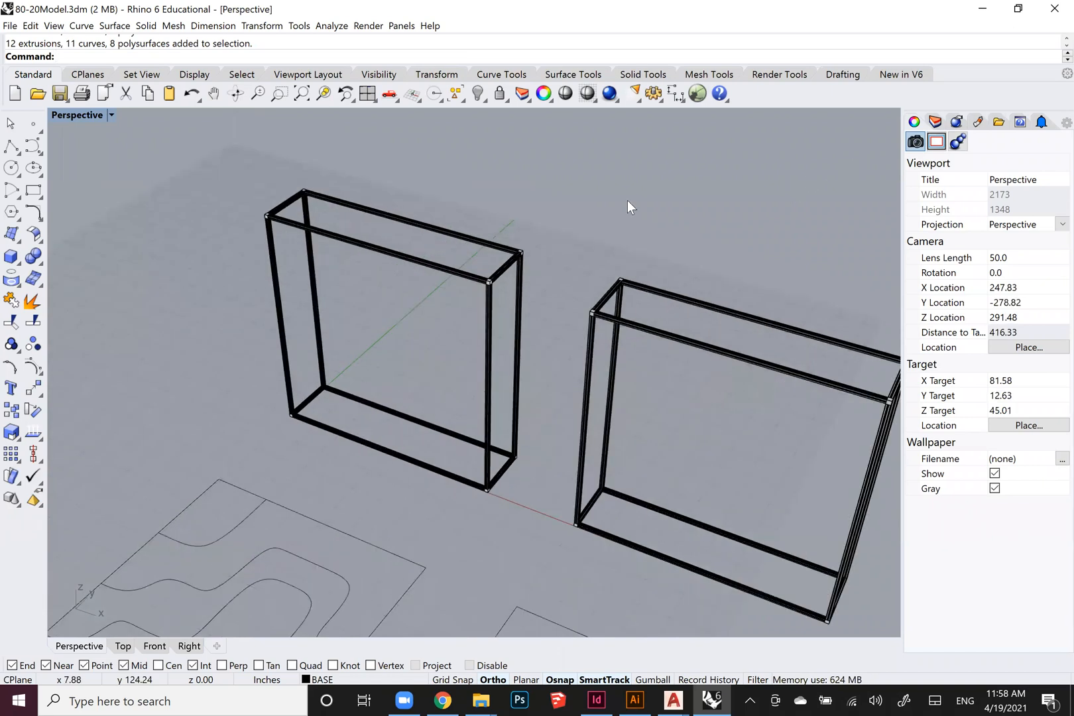
{"action": "right_click_drag", "start_coordinate": [434, 442], "coordinate": [443, 421]}
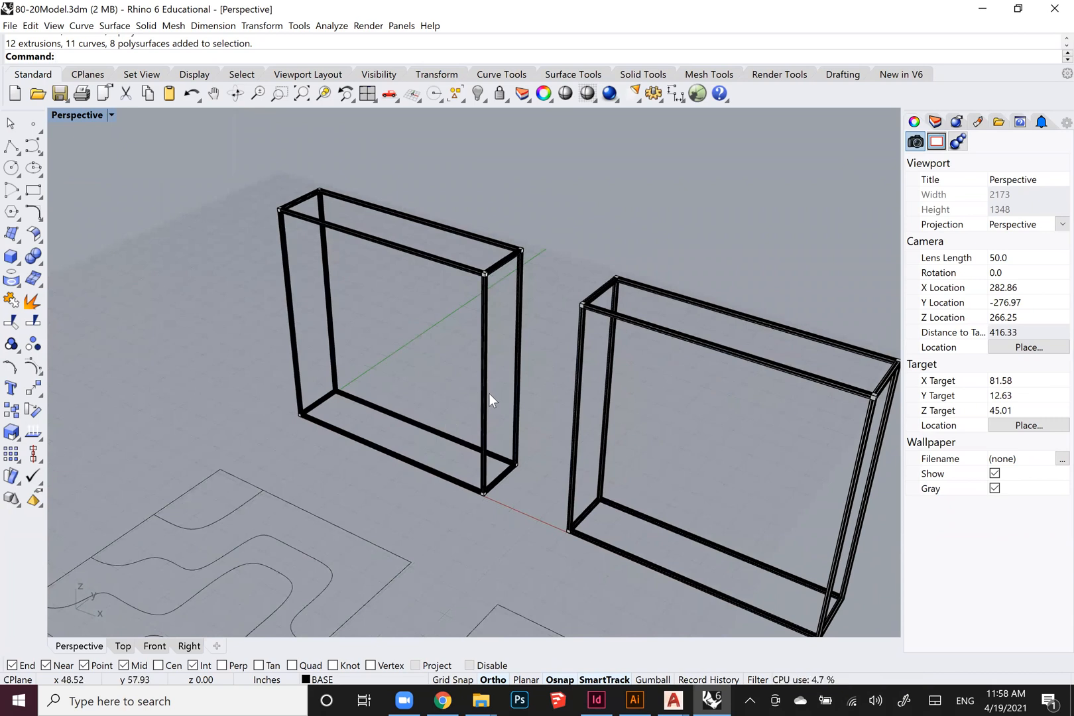
{"action": "scroll", "coordinate": [488, 394], "scroll_direction": "up", "scroll_amount": 3}
{"action": "left_click", "coordinate": [535, 402]}
{"action": "scroll", "coordinate": [576, 427], "scroll_direction": "down", "scroll_amount": 3}
{"action": "left_click", "coordinate": [582, 426]}
{"action": "left_click", "coordinate": [553, 415]}
{"action": "scroll", "coordinate": [517, 385], "scroll_direction": "down", "scroll_amount": 4}
{"action": "right_click_drag", "start_coordinate": [479, 355], "coordinate": [453, 303], "text": "shift"}
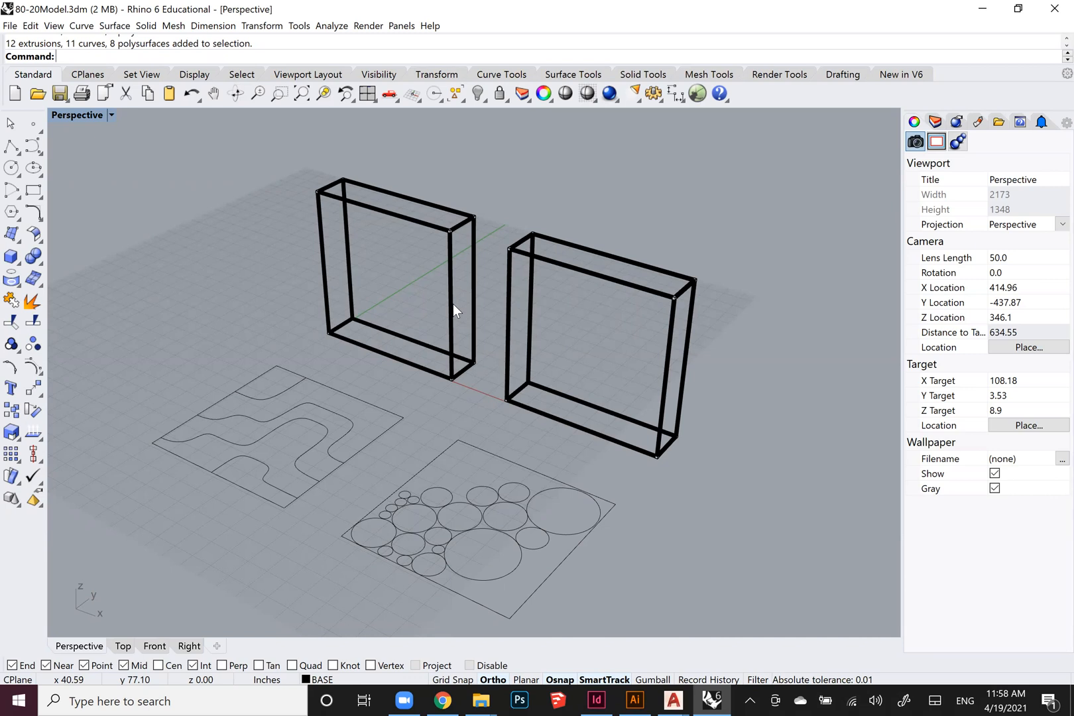
Examine the flat wavy-line and circle layouts in front of the frames, highlighting the square boundary of the wavy one.
{"action": "scroll", "coordinate": [452, 310], "scroll_direction": "down", "scroll_amount": 4}
{"action": "right_click_drag", "start_coordinate": [404, 368], "coordinate": [545, 333], "text": "shift"}
{"action": "scroll", "coordinate": [483, 351], "scroll_direction": "up", "scroll_amount": 4}
{"action": "right_click_drag", "start_coordinate": [605, 279], "coordinate": [584, 299], "text": "shift"}
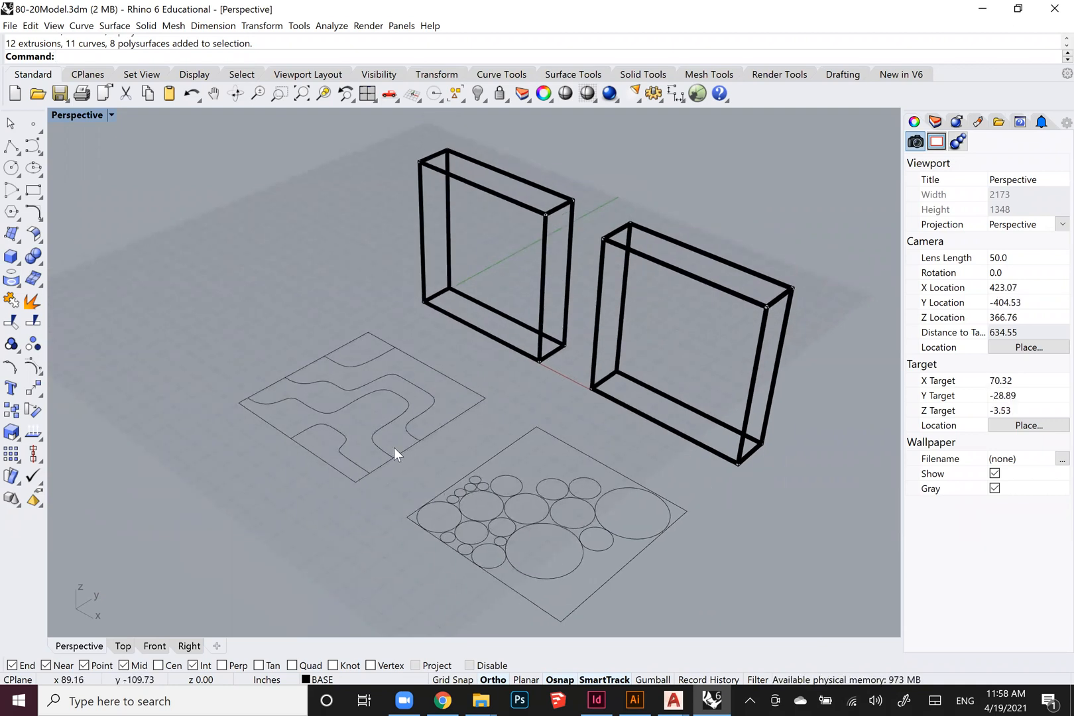
{"action": "right_click_drag", "start_coordinate": [413, 457], "coordinate": [491, 504]}
{"action": "right_click_drag", "start_coordinate": [579, 409], "coordinate": [526, 324], "text": "shift"}
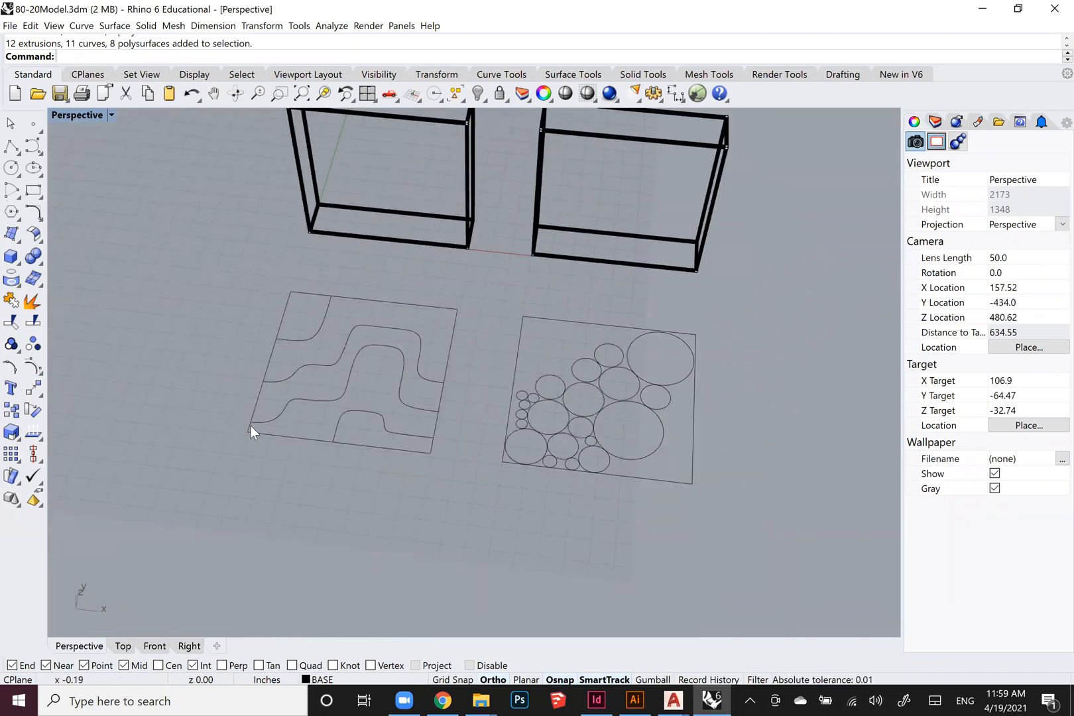
{"action": "left_click", "coordinate": [271, 433]}
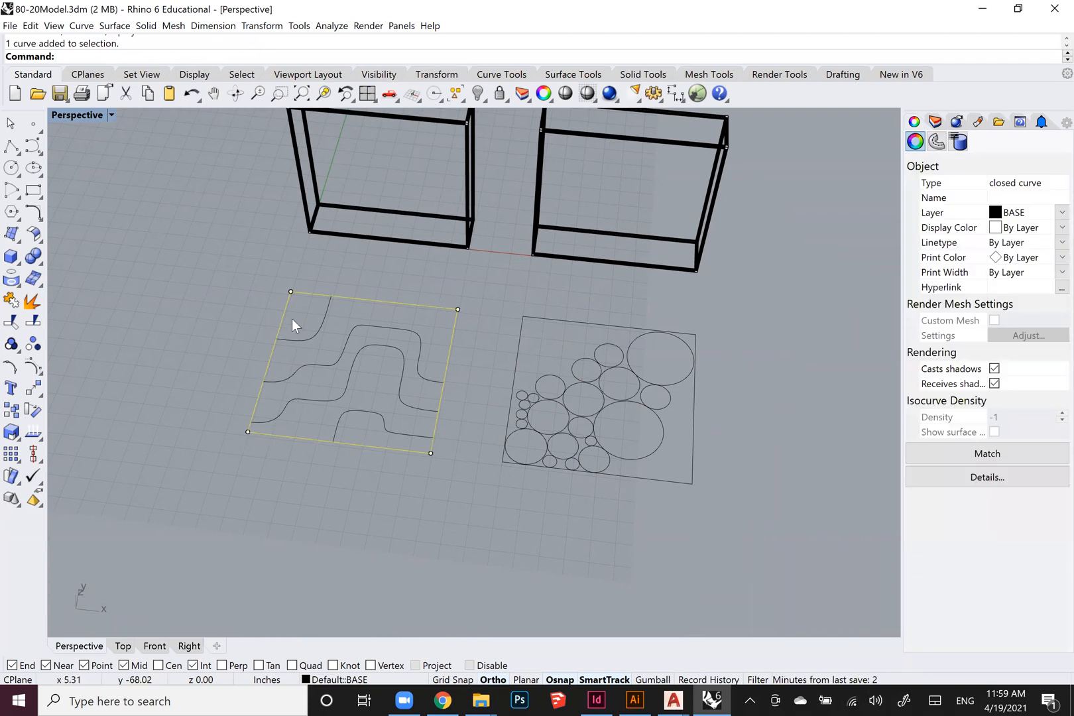
{"action": "scroll", "coordinate": [292, 318], "scroll_direction": "up", "scroll_amount": 2}
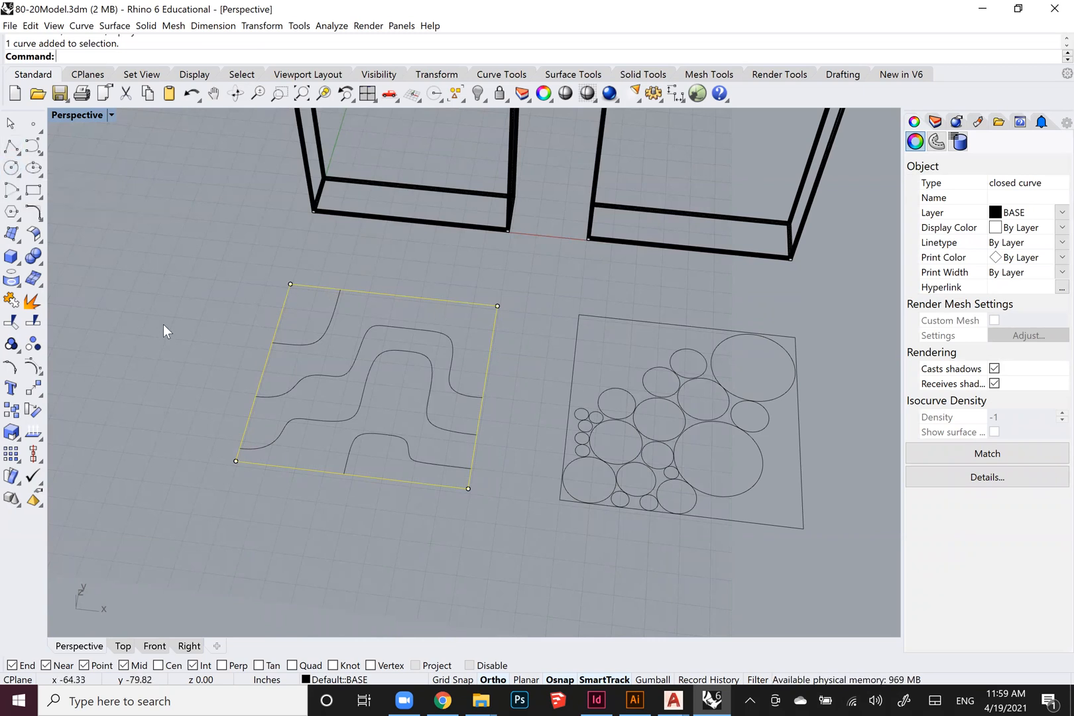
{"action": "scroll", "coordinate": [252, 294], "scroll_direction": "up", "scroll_amount": 2}
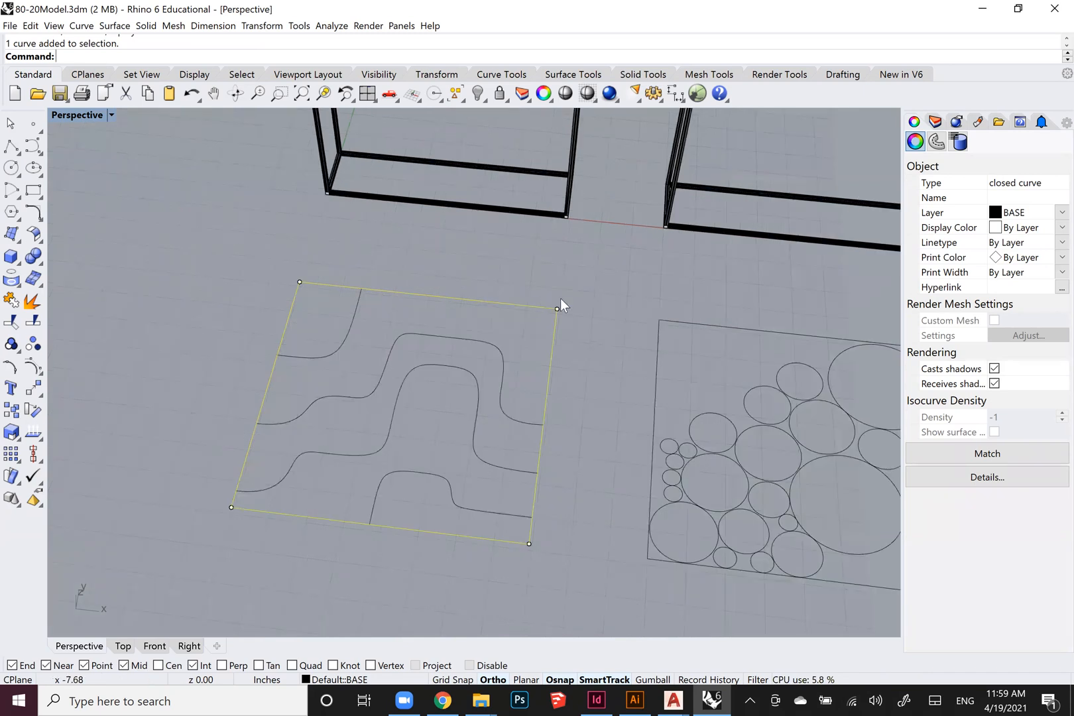
{"action": "scroll", "coordinate": [552, 363], "scroll_direction": "down", "scroll_amount": 8}
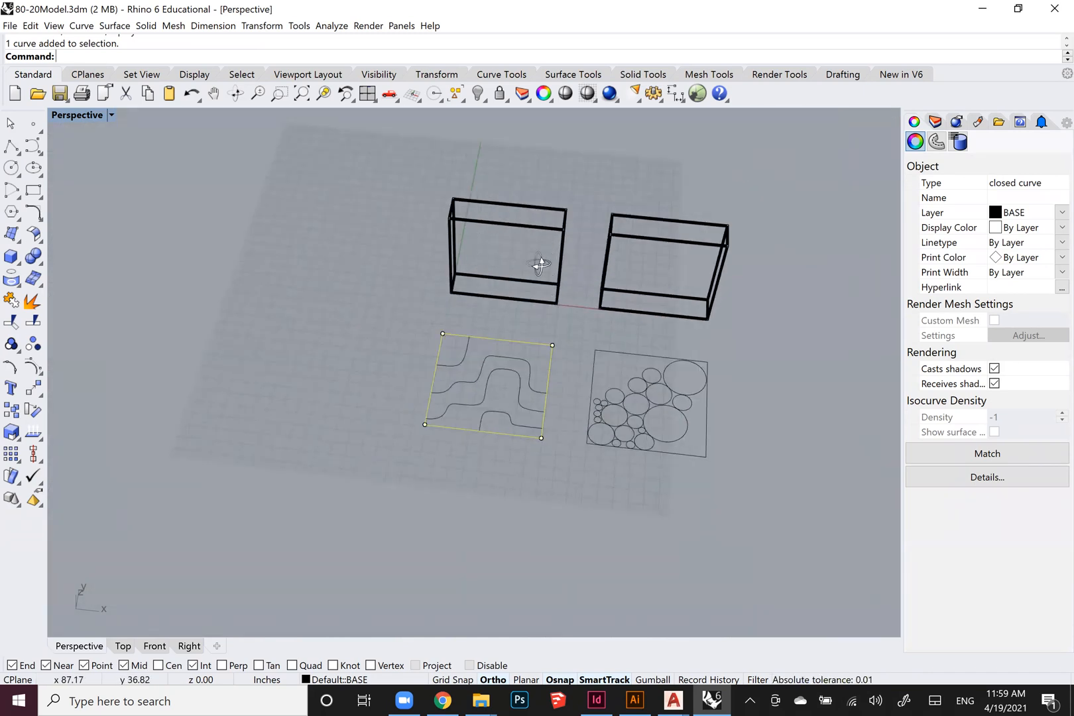
{"action": "right_click_drag", "start_coordinate": [541, 263], "coordinate": [534, 256]}
{"action": "right_click_drag", "start_coordinate": [597, 391], "coordinate": [542, 366]}
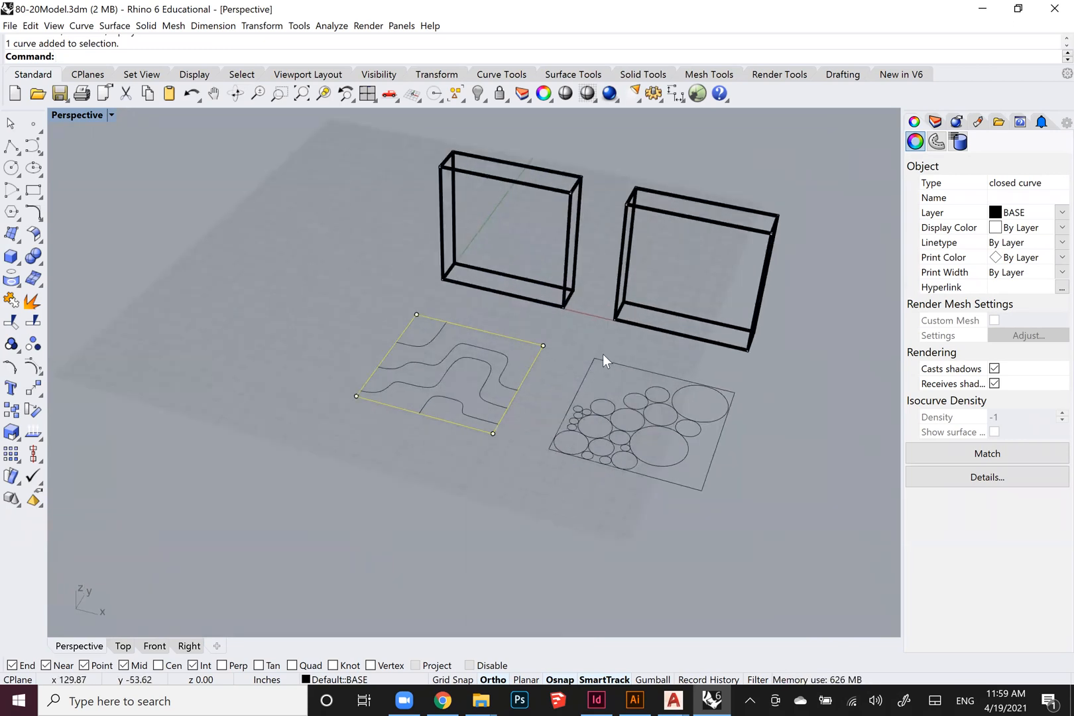
Draw a degree 3 control point curve between the wavy lines, from the square's left edge in steps up to its top edge near the right corner.
{"action": "left_click", "coordinate": [427, 465]}
{"action": "right_click_drag", "start_coordinate": [428, 464], "coordinate": [394, 324]}
{"action": "scroll", "coordinate": [394, 325], "scroll_direction": "up", "scroll_amount": 3}
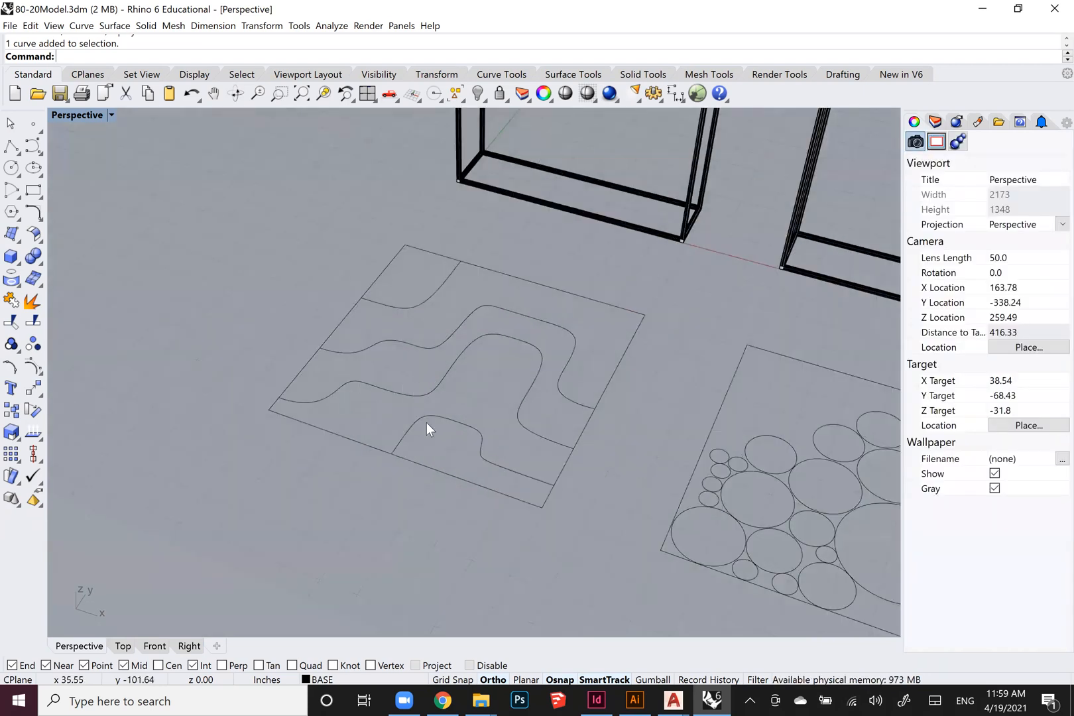
{"action": "right_click_drag", "start_coordinate": [393, 445], "coordinate": [451, 504]}
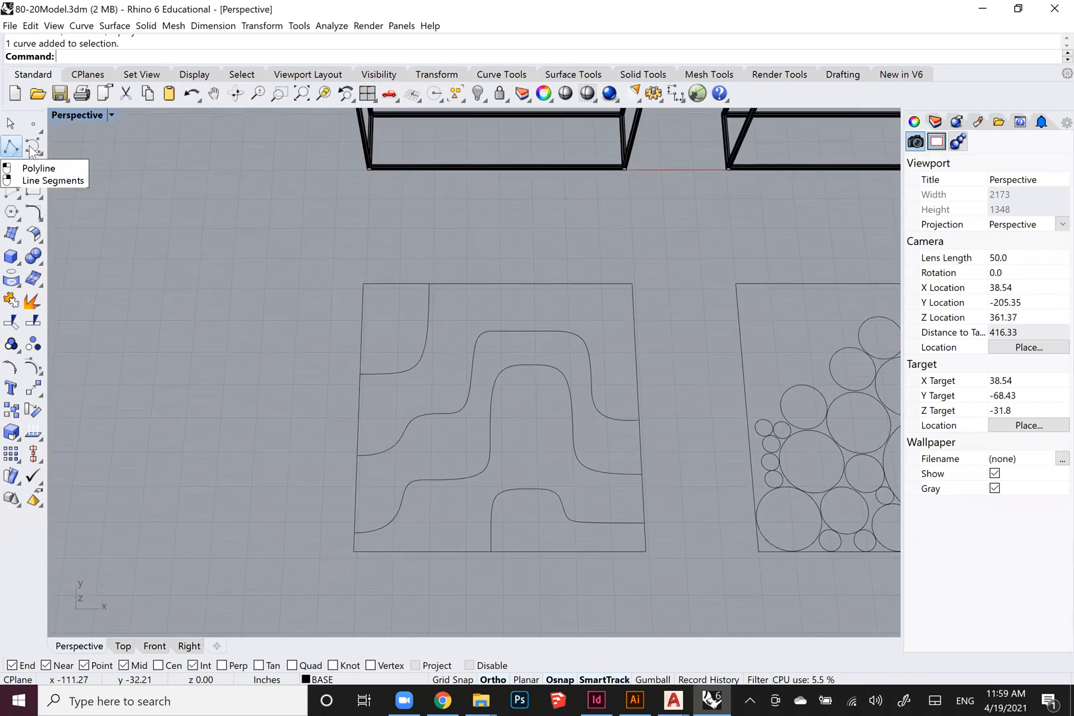
{"action": "left_click", "coordinate": [33, 145]}
{"action": "scroll", "coordinate": [400, 415], "scroll_direction": "up", "scroll_amount": 3}
{"action": "left_click", "coordinate": [398, 415]}
{"action": "left_click", "coordinate": [443, 416]}
{"action": "scroll", "coordinate": [443, 385], "scroll_direction": "up", "scroll_amount": 2}
{"action": "left_click", "coordinate": [443, 386]}
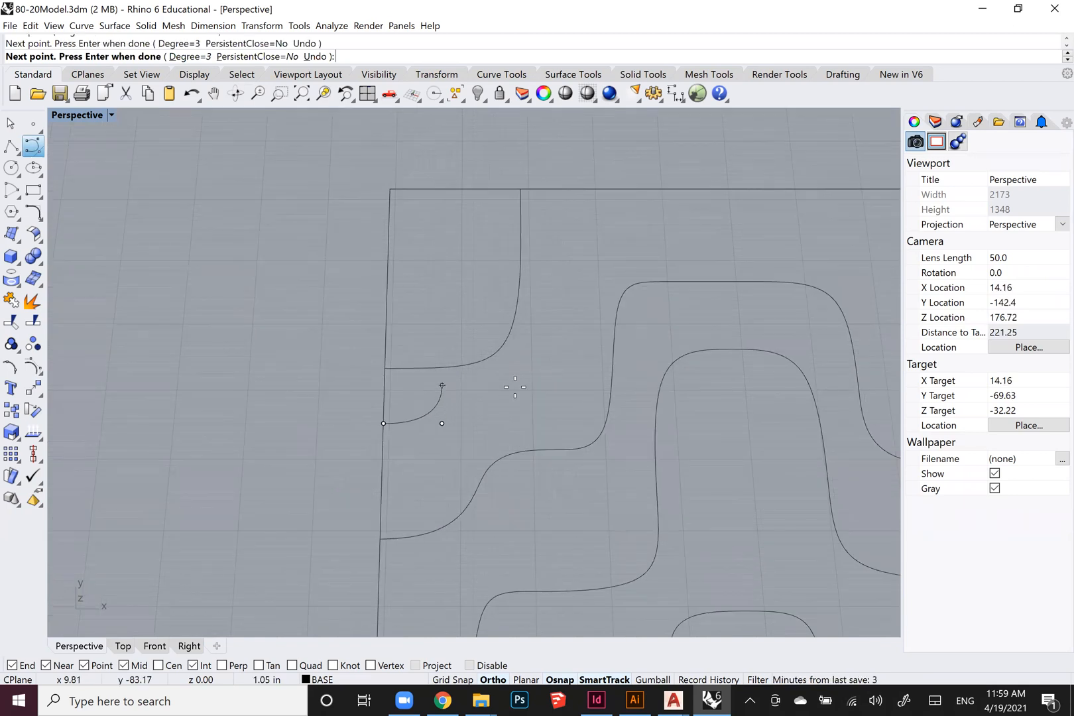
{"action": "left_click", "coordinate": [492, 386]}
{"action": "left_click", "coordinate": [565, 386]}
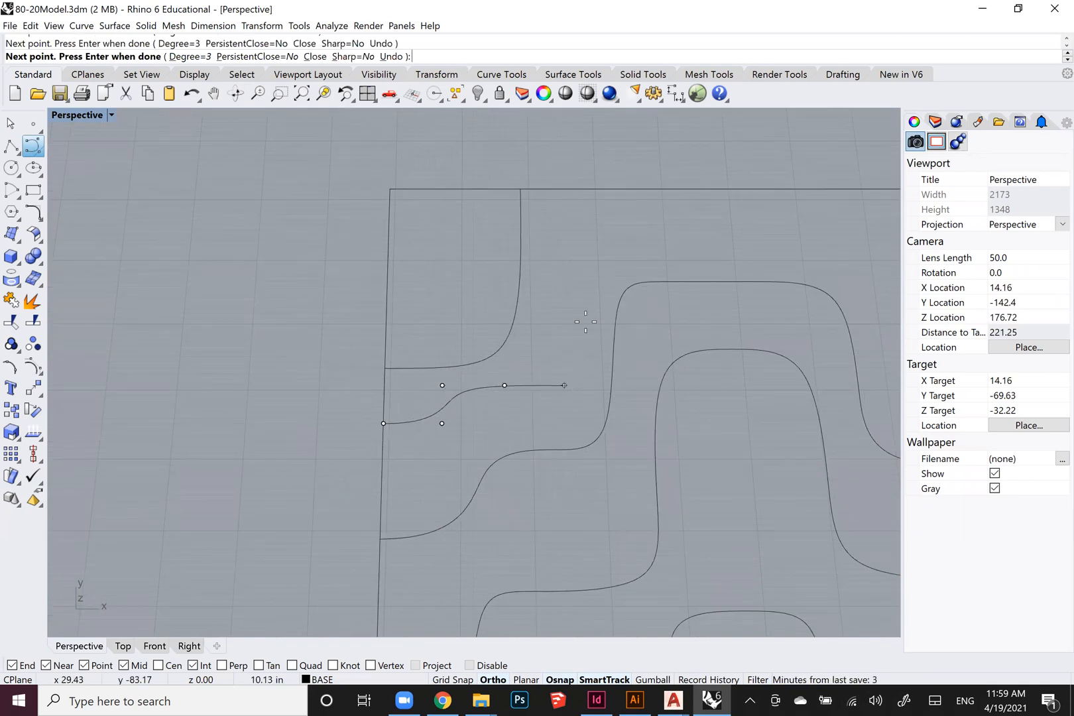
{"action": "left_click", "coordinate": [563, 334]}
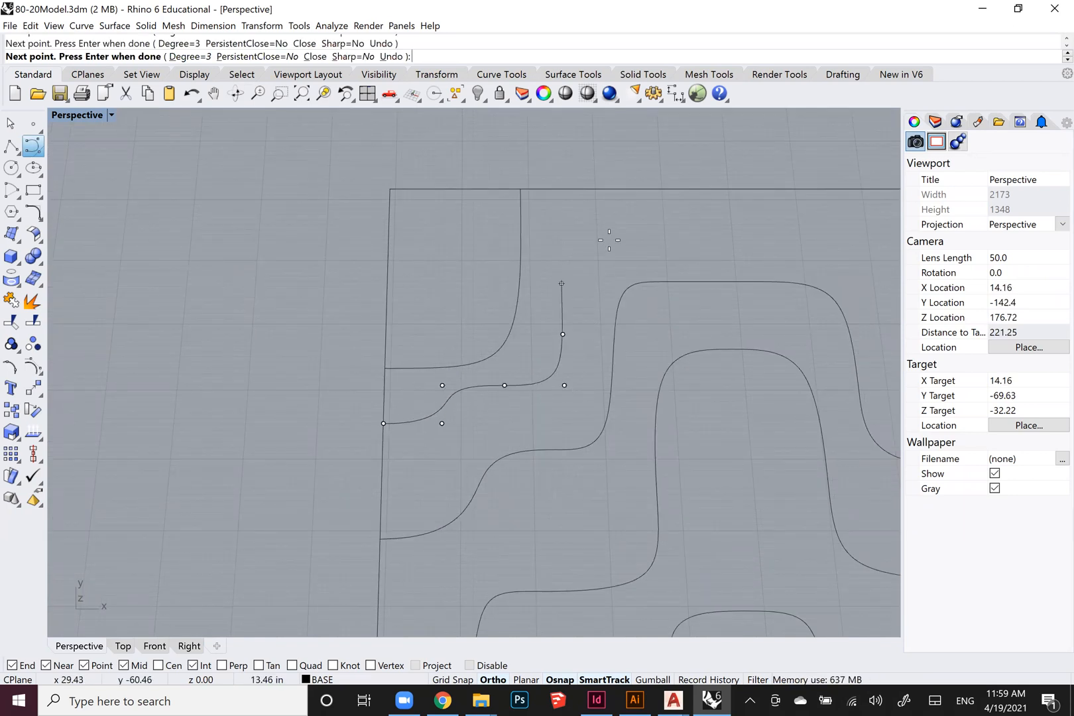
{"action": "left_click", "coordinate": [560, 232]}
{"action": "scroll", "coordinate": [601, 238], "scroll_direction": "down", "scroll_amount": 4}
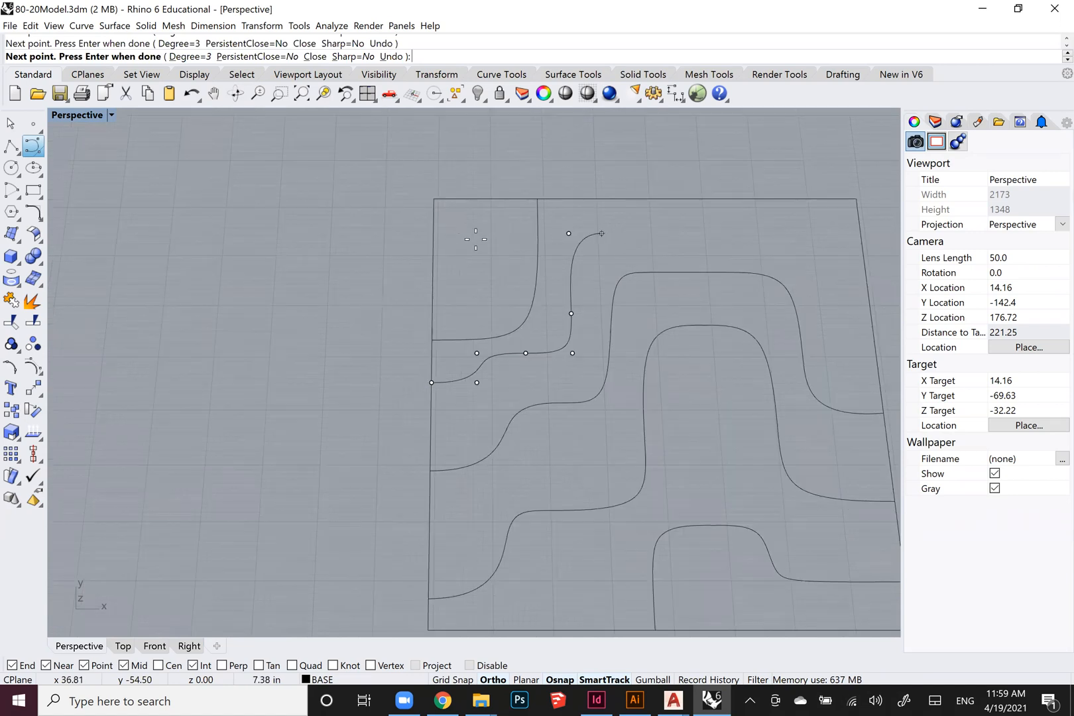
{"action": "right_click_drag", "start_coordinate": [623, 238], "coordinate": [418, 240], "text": "shift"}
{"action": "left_click", "coordinate": [418, 240]}
{"action": "left_click", "coordinate": [504, 237]}
{"action": "scroll", "coordinate": [526, 236], "scroll_direction": "up", "scroll_amount": 3}
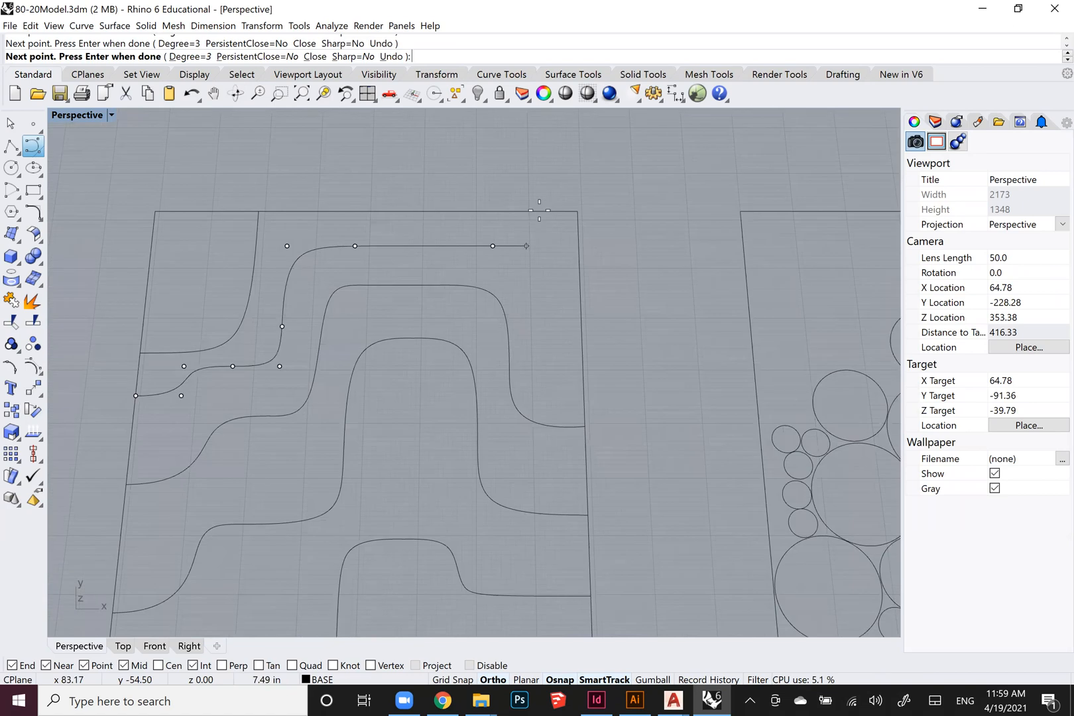
{"action": "left_click", "coordinate": [524, 209]}
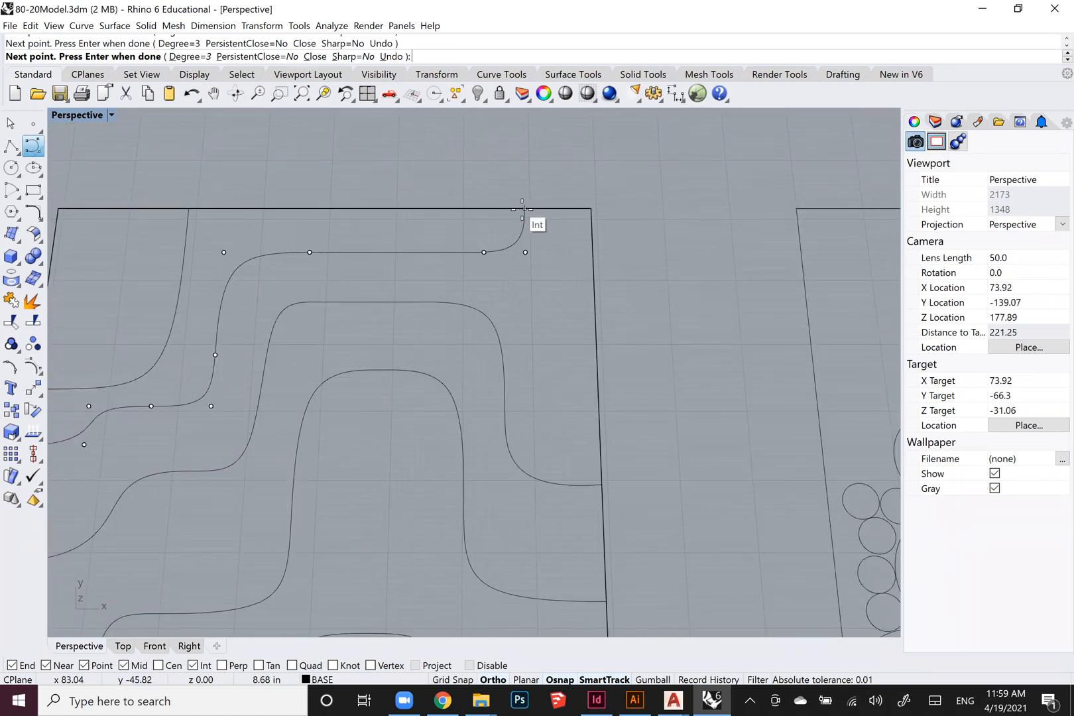
{"action": "key", "text": "Return"}
Review the wavy-line layout with its added curve beside the circle layout and the frames.
{"action": "scroll", "coordinate": [484, 240], "scroll_direction": "down", "scroll_amount": 10}
{"action": "right_click_drag", "start_coordinate": [486, 284], "coordinate": [436, 421]}
{"action": "scroll", "coordinate": [453, 378], "scroll_direction": "down", "scroll_amount": 2}
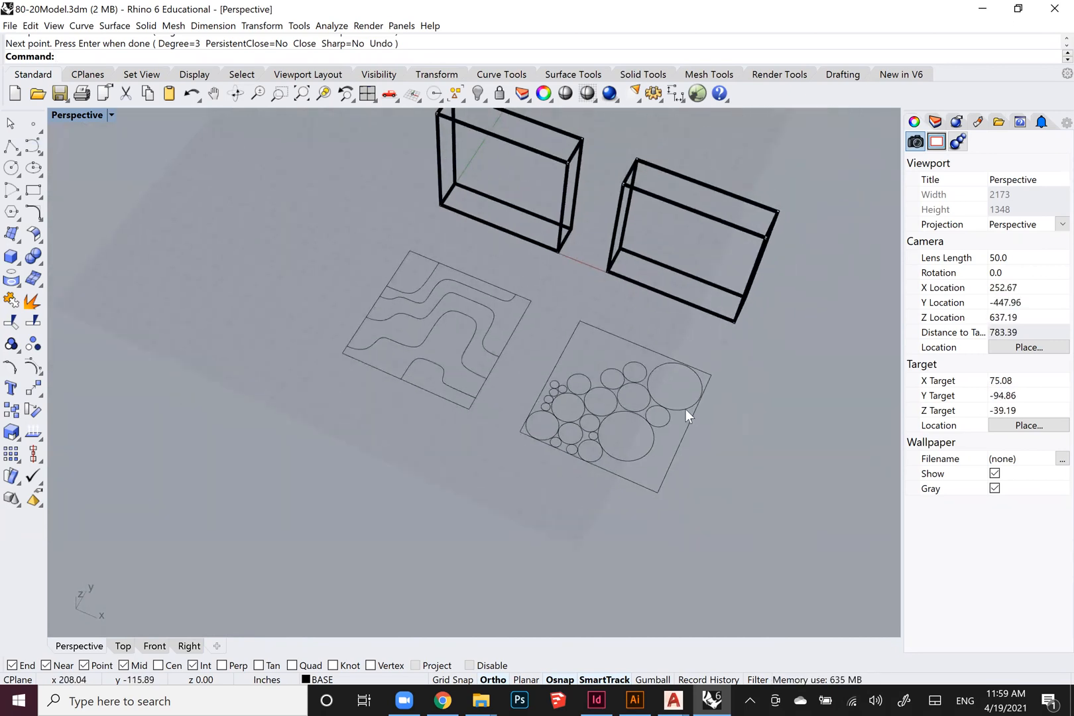
{"action": "scroll", "coordinate": [631, 410], "scroll_direction": "up", "scroll_amount": 2}
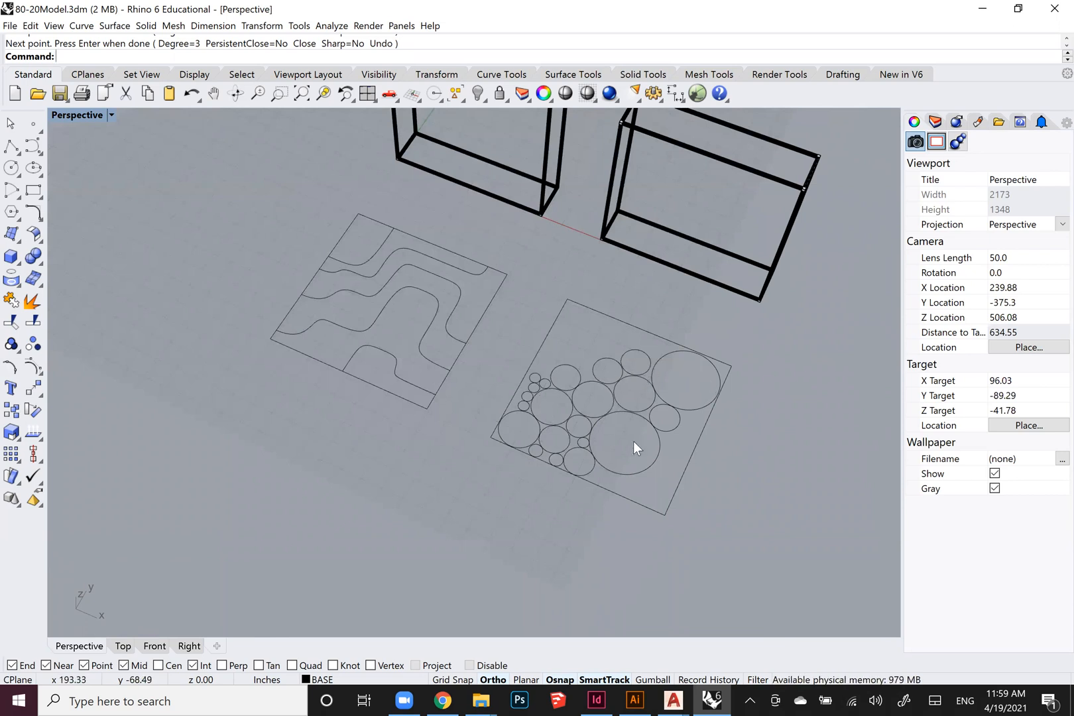
{"action": "right_click_drag", "start_coordinate": [647, 437], "coordinate": [678, 352]}
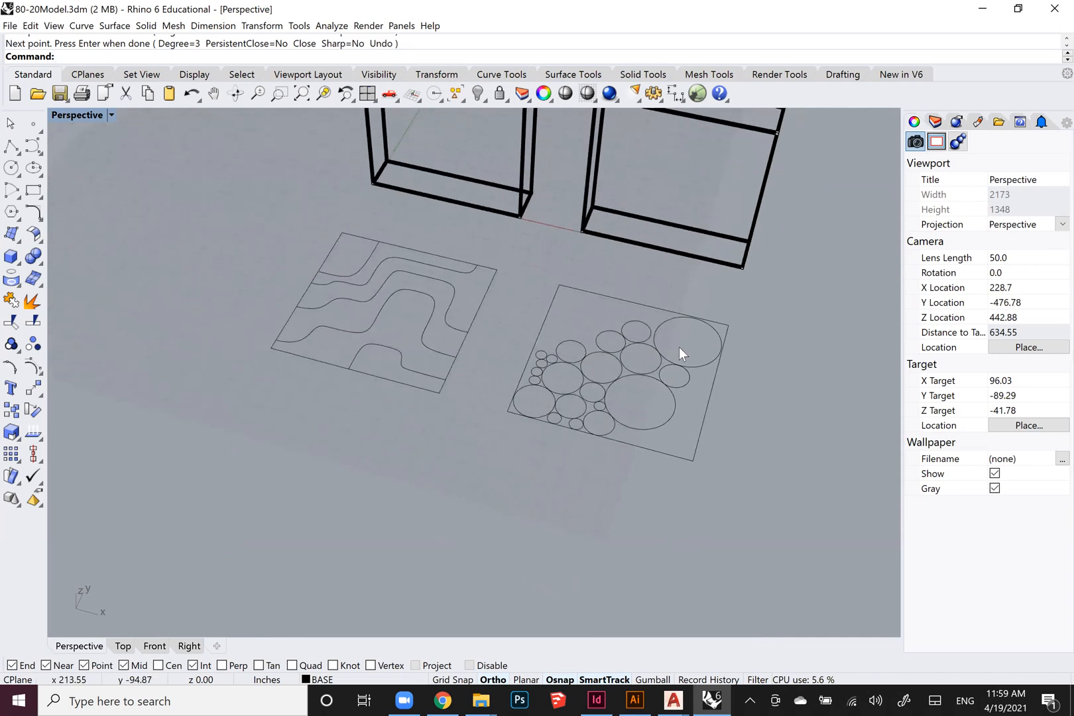
{"action": "scroll", "coordinate": [629, 407], "scroll_direction": "down", "scroll_amount": 2}
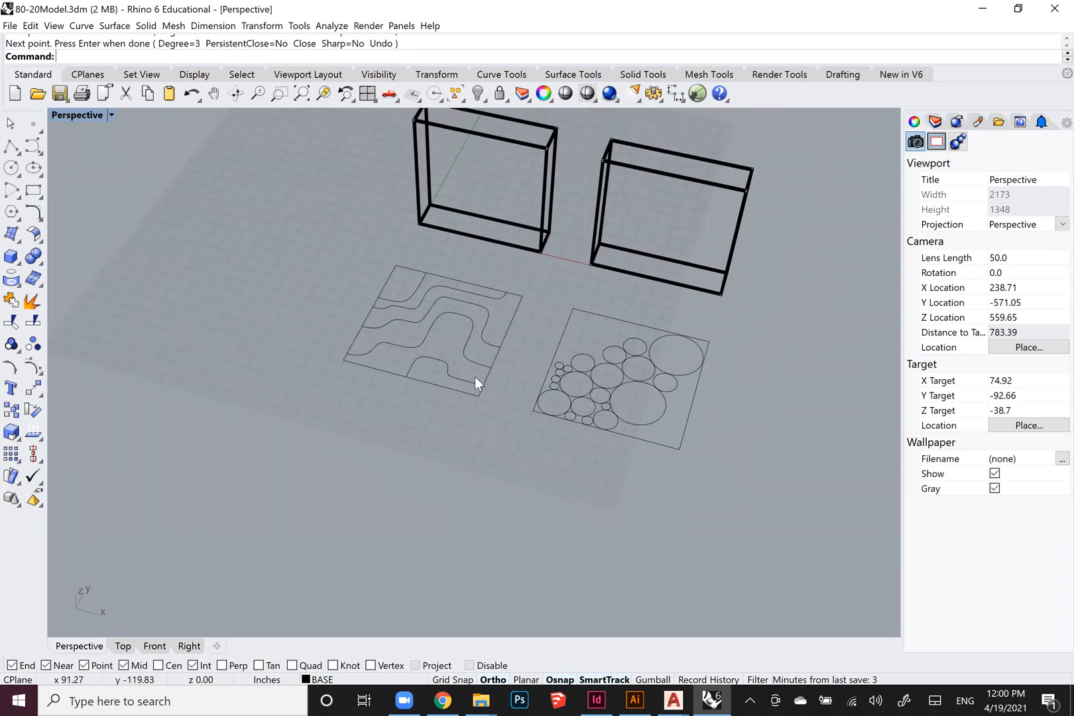
{"action": "right_click_drag", "start_coordinate": [451, 412], "coordinate": [412, 434]}
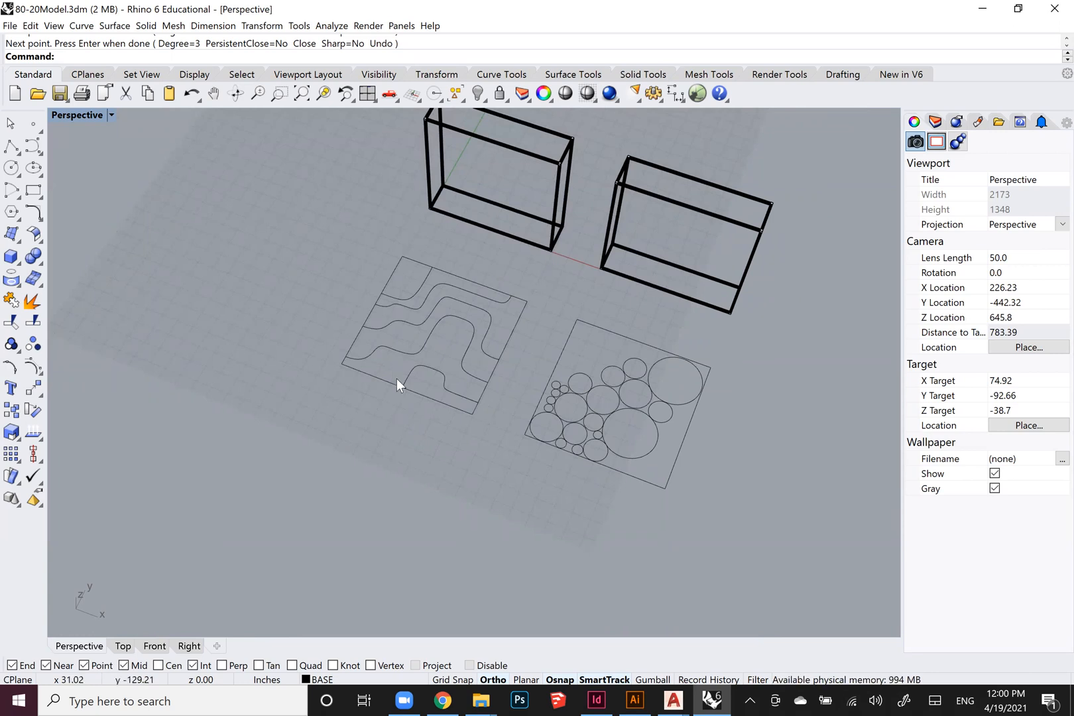
Extrude the short wavy curve at the front edge of the square layout upward by 24 inches with ExtrudeCrv.
{"action": "scroll", "coordinate": [393, 365], "scroll_direction": "up", "scroll_amount": 2}
{"action": "right_click_drag", "start_coordinate": [456, 363], "coordinate": [431, 355]}
{"action": "left_click", "coordinate": [448, 363]}
{"action": "scroll", "coordinate": [468, 386], "scroll_direction": "up", "scroll_amount": 2}
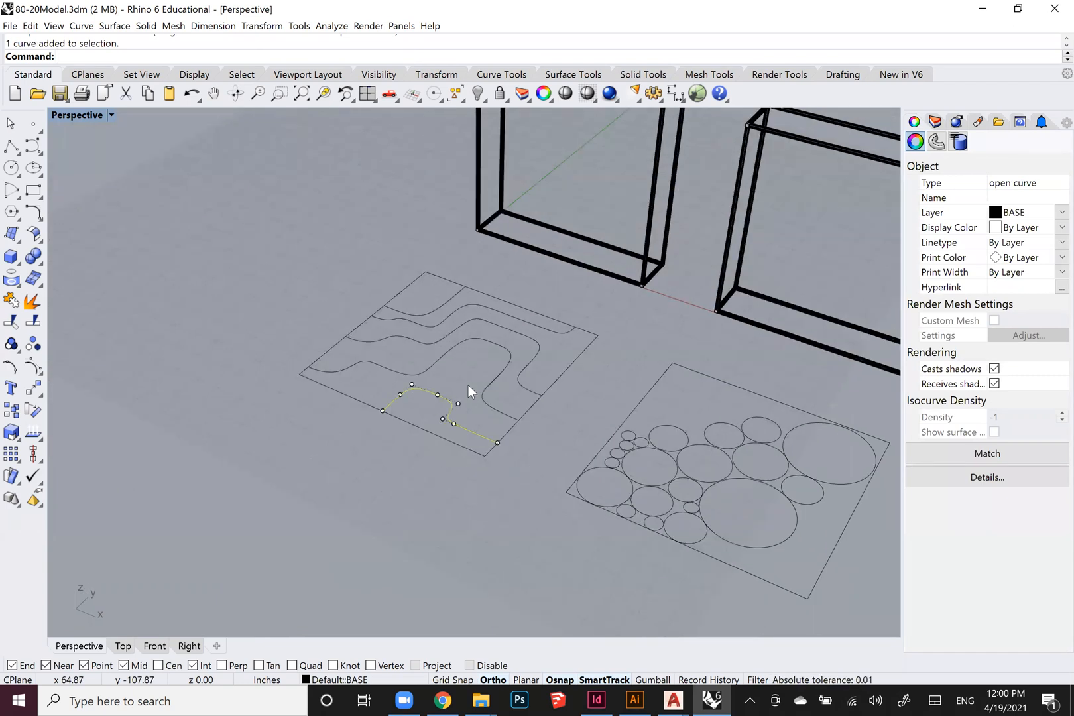
{"action": "type", "text": "Extru"}
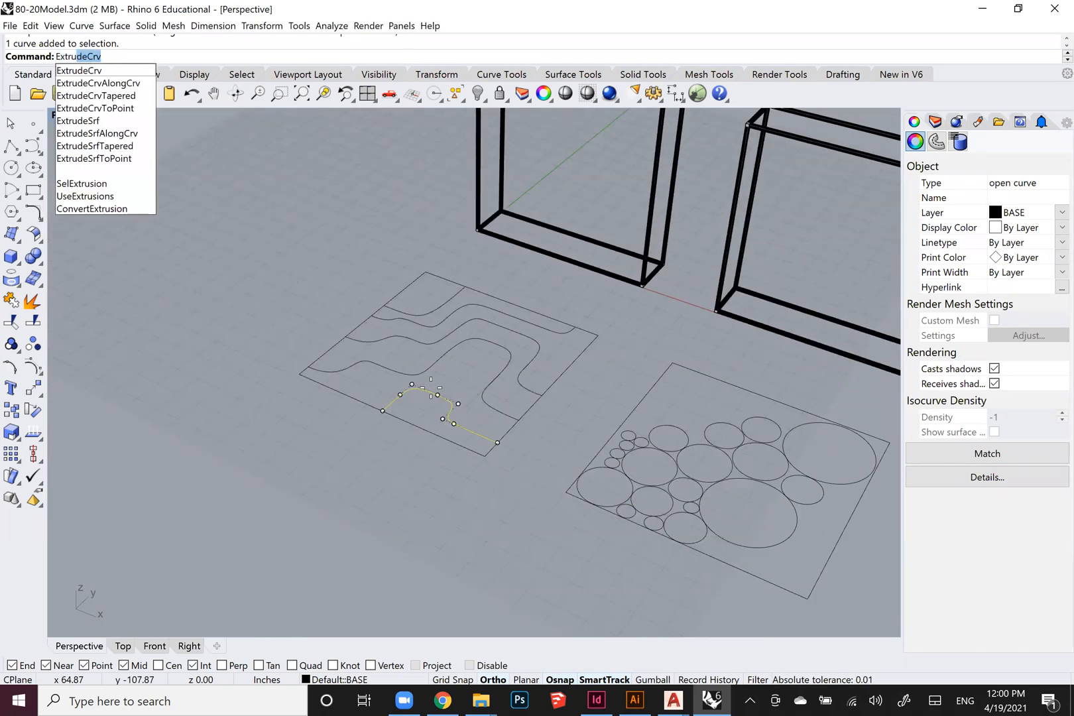
{"action": "key", "text": "Return"}
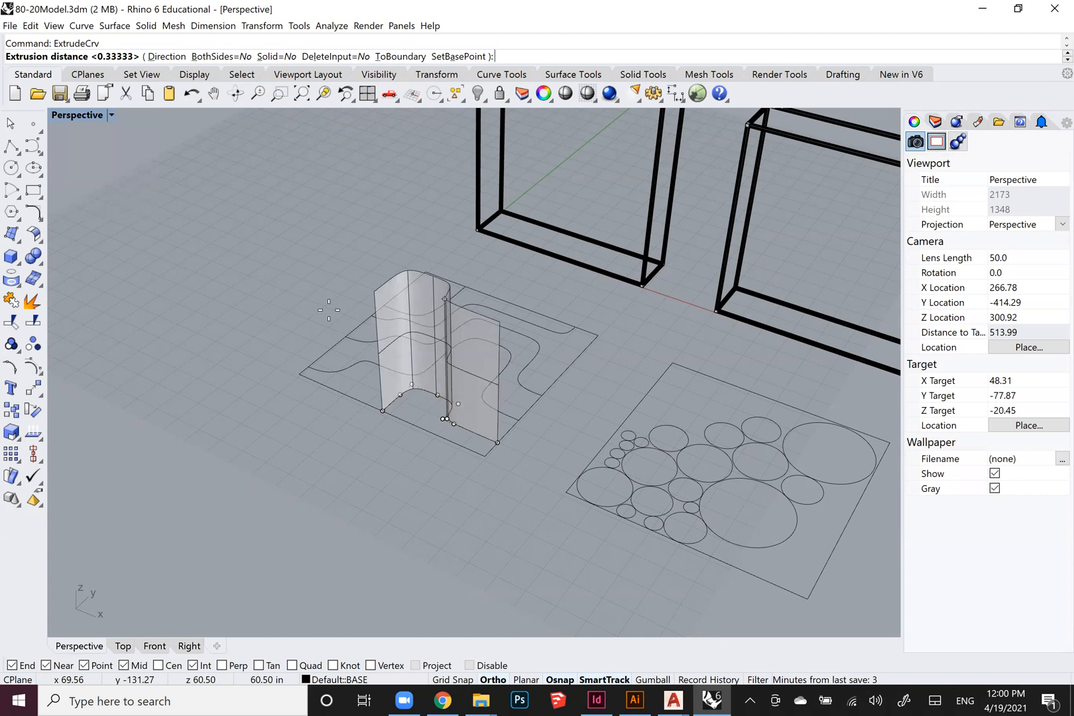
{"action": "type", "text": "24"}
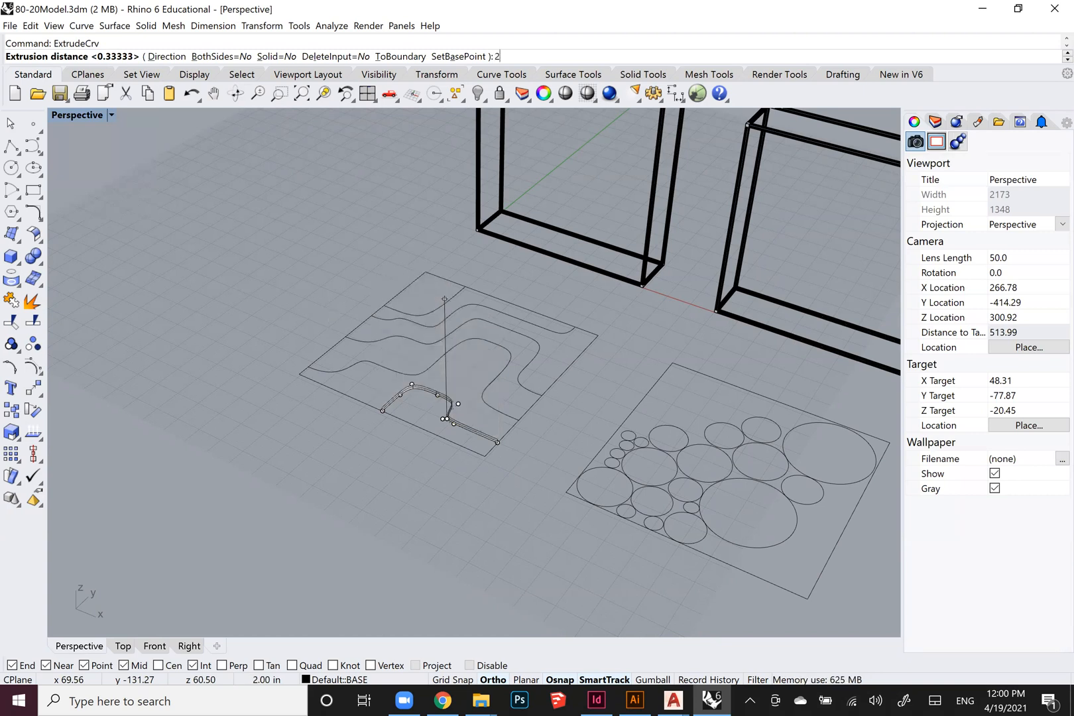
{"action": "key", "text": "Return"}
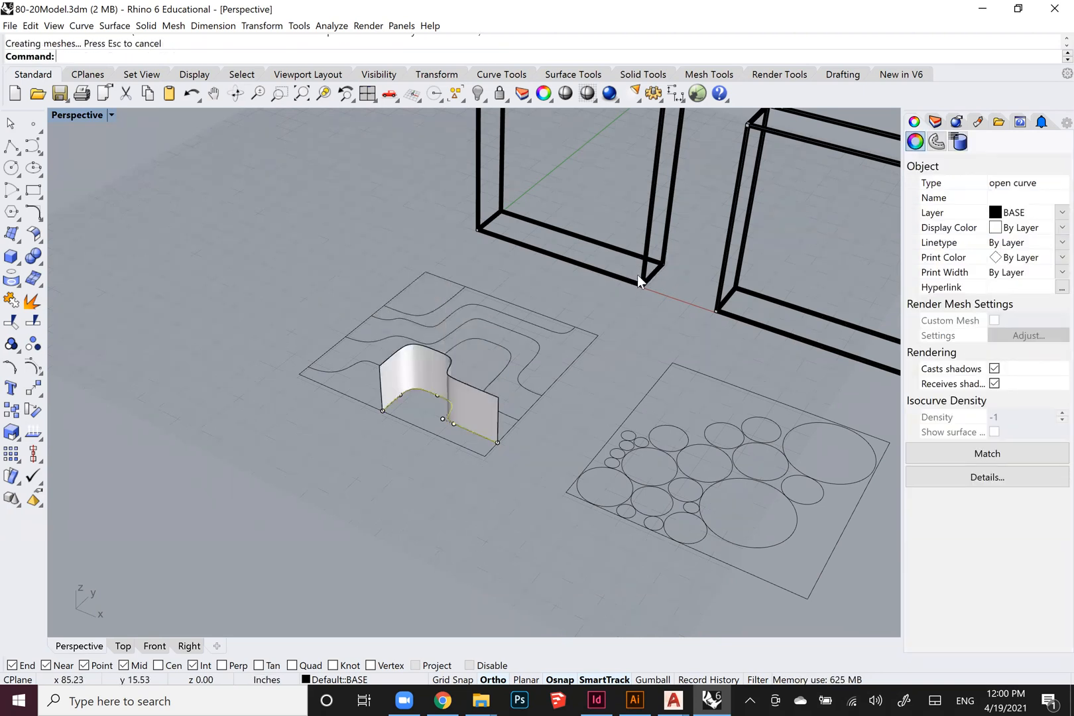
Extrude the long wavy curve behind the front wall upward by 24 inches with ExtrudeCrv.
{"action": "scroll", "coordinate": [647, 268], "scroll_direction": "down", "scroll_amount": 3}
{"action": "right_click_drag", "start_coordinate": [547, 340], "coordinate": [477, 481]}
{"action": "scroll", "coordinate": [472, 434], "scroll_direction": "up", "scroll_amount": 4}
{"action": "left_click", "coordinate": [473, 453]}
{"action": "right_click", "coordinate": [436, 476]}
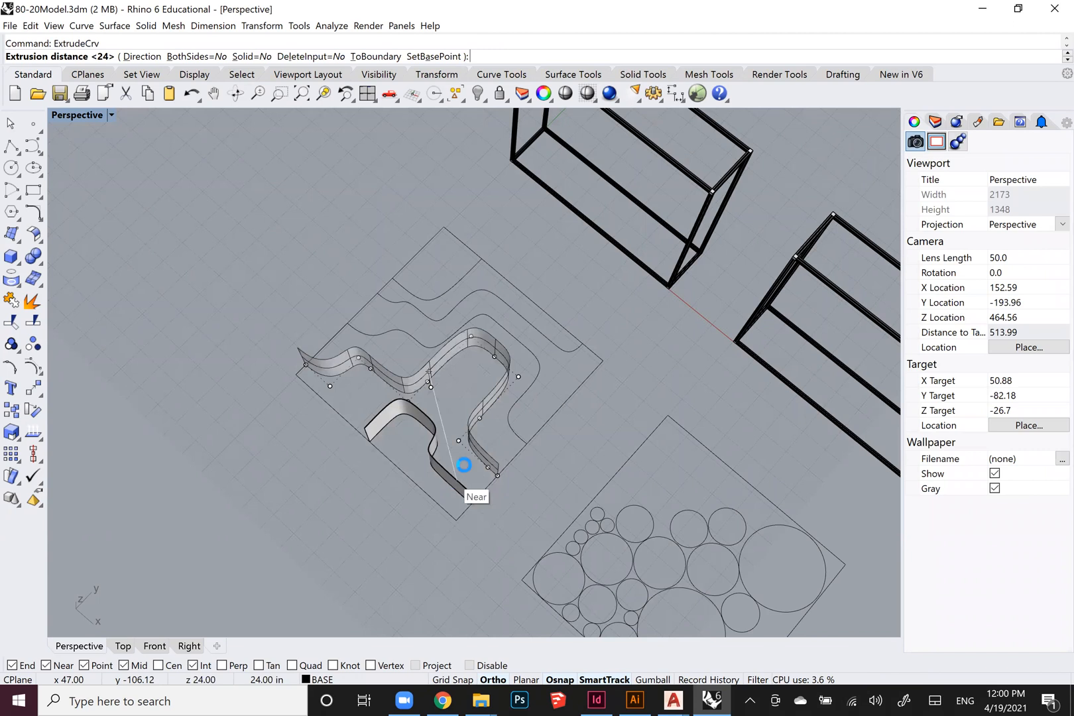
{"action": "left_click", "coordinate": [457, 479]}
Extrude the three remaining wavy curves at the back of the square together upward by 24 inches.
{"action": "scroll", "coordinate": [457, 479], "scroll_direction": "up", "scroll_amount": 2}
{"action": "left_click", "coordinate": [527, 409]}
{"action": "left_click", "coordinate": [431, 271], "text": "shift"}
{"action": "left_click", "coordinate": [429, 254], "text": "shift"}
{"action": "key", "text": "ctrl+z"}
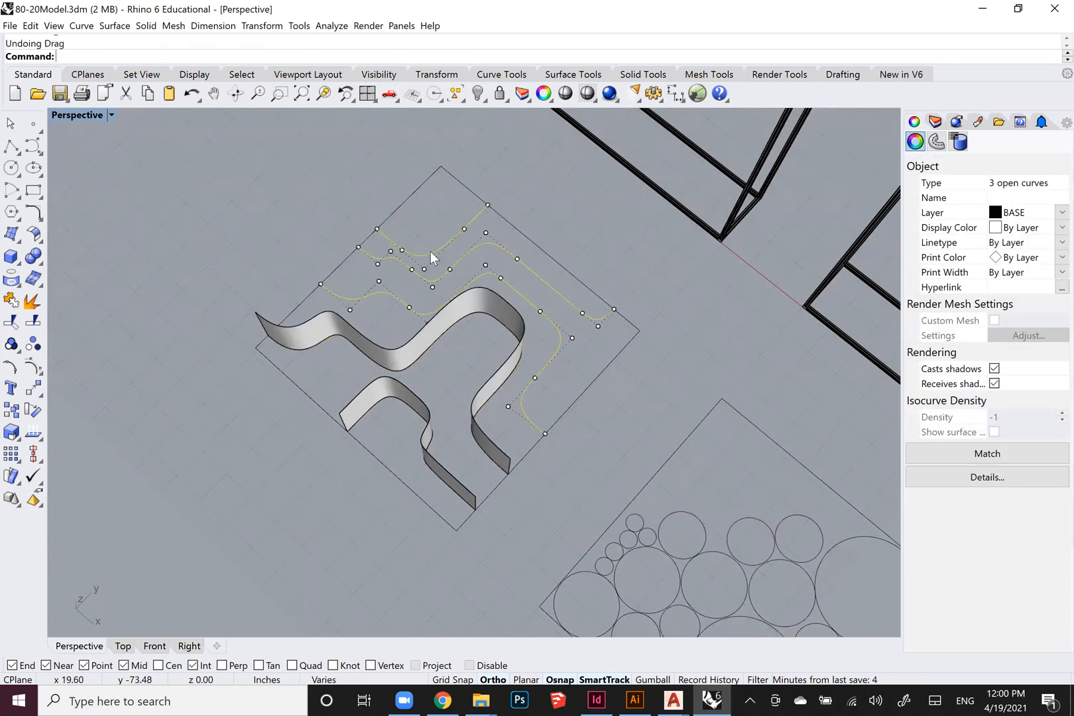
{"action": "type", "text": "ExtrudeCrv"}
{"action": "key", "text": "Return"}
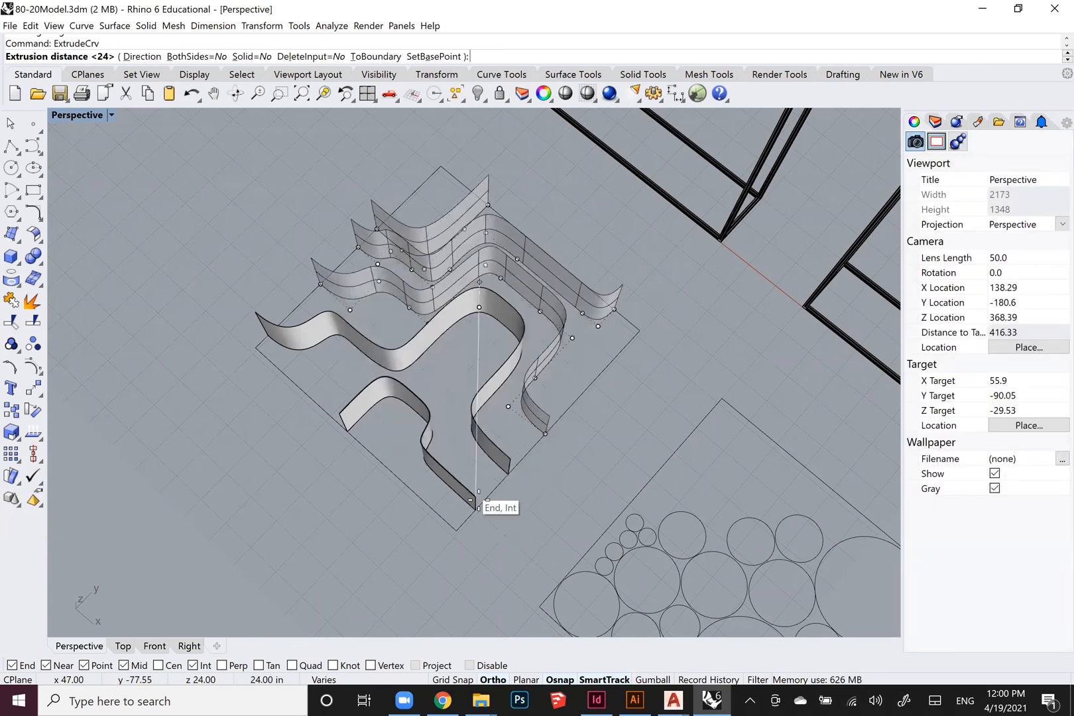
{"action": "left_click", "coordinate": [478, 498]}
{"action": "key", "text": "Escape"}
Examine the extruded wavy walls from several angles, highlighting individual walls.
{"action": "scroll", "coordinate": [262, 364], "scroll_direction": "down", "scroll_amount": 4}
{"action": "right_click_drag", "start_coordinate": [292, 365], "coordinate": [410, 351]}
{"action": "scroll", "coordinate": [423, 327], "scroll_direction": "up", "scroll_amount": 4}
{"action": "right_click_drag", "start_coordinate": [360, 347], "coordinate": [394, 356]}
{"action": "left_click", "coordinate": [394, 356]}
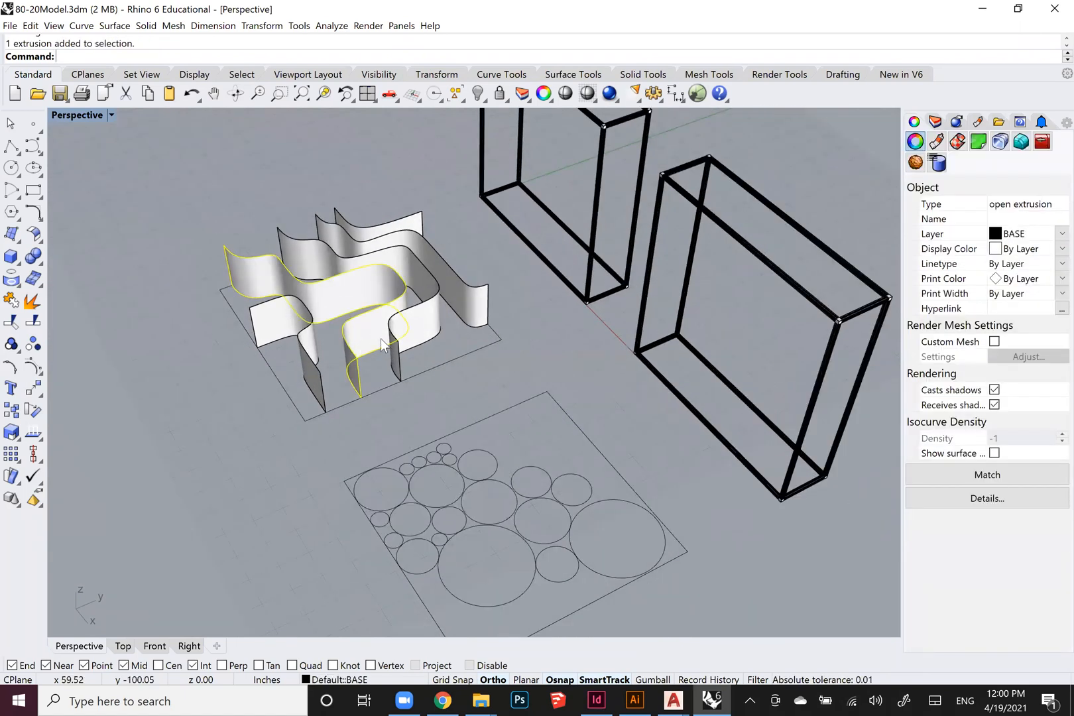
{"action": "scroll", "coordinate": [376, 342], "scroll_direction": "up", "scroll_amount": 2}
{"action": "left_click", "coordinate": [510, 297]}
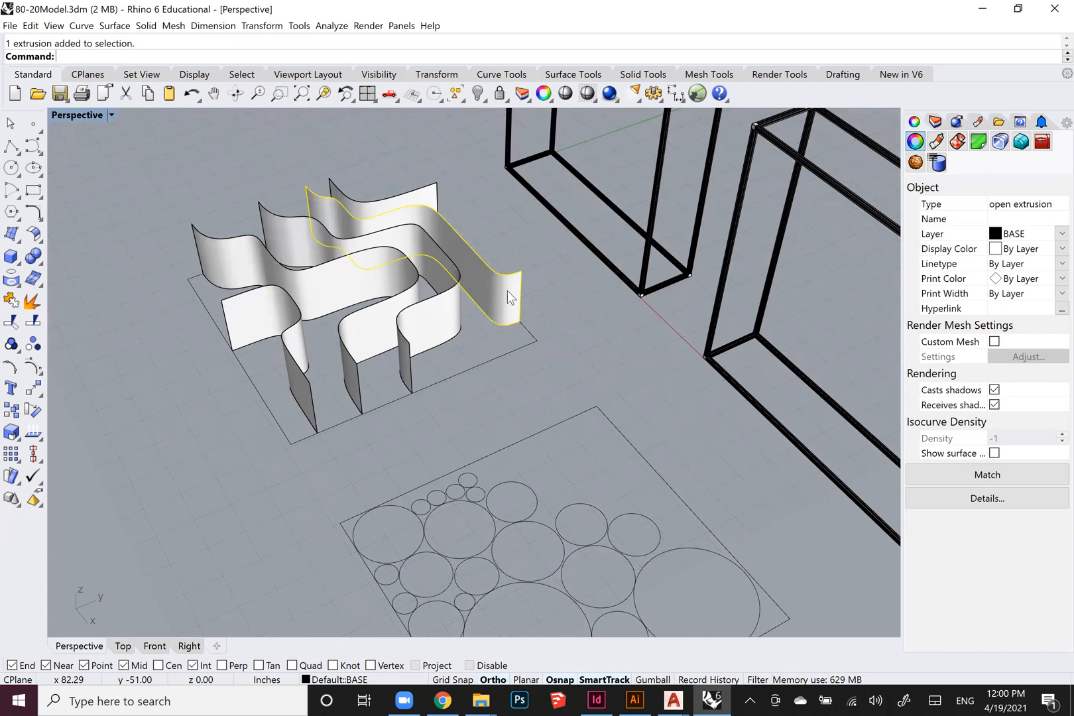
Scale the short rearmost wavy wall vertically with Scale1D from its base corner to a height of 6 inches.
{"action": "left_click", "coordinate": [435, 196]}
{"action": "right_click_drag", "start_coordinate": [417, 284], "coordinate": [430, 324]}
{"action": "type", "text": "scale1d"}
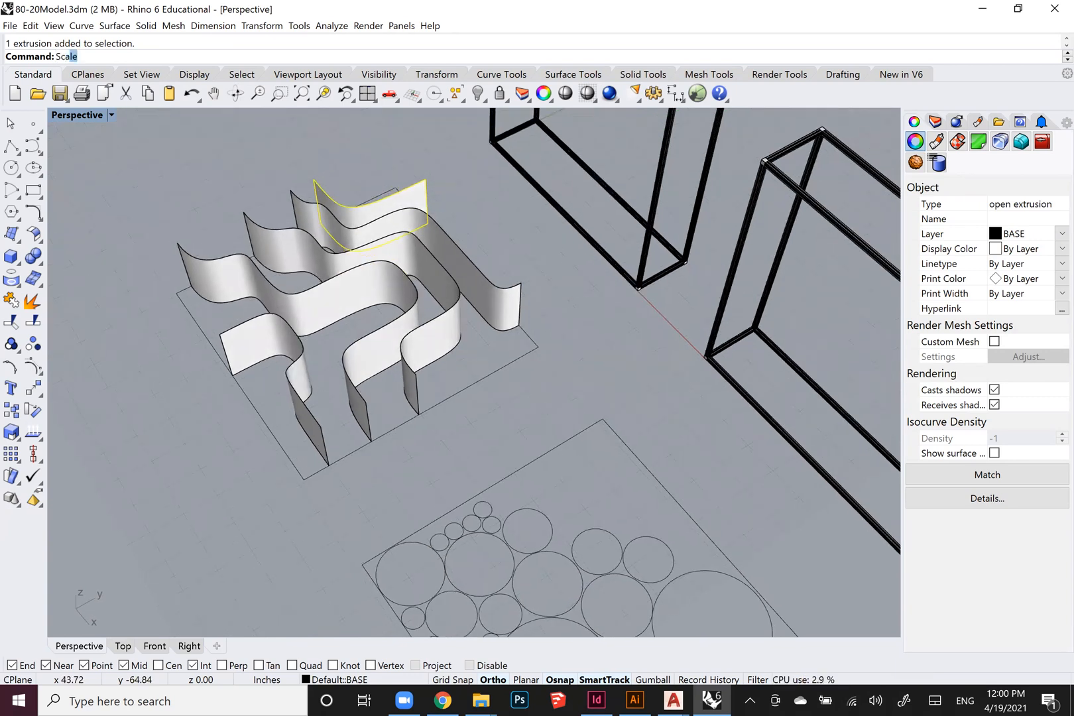
{"action": "key", "text": "Return"}
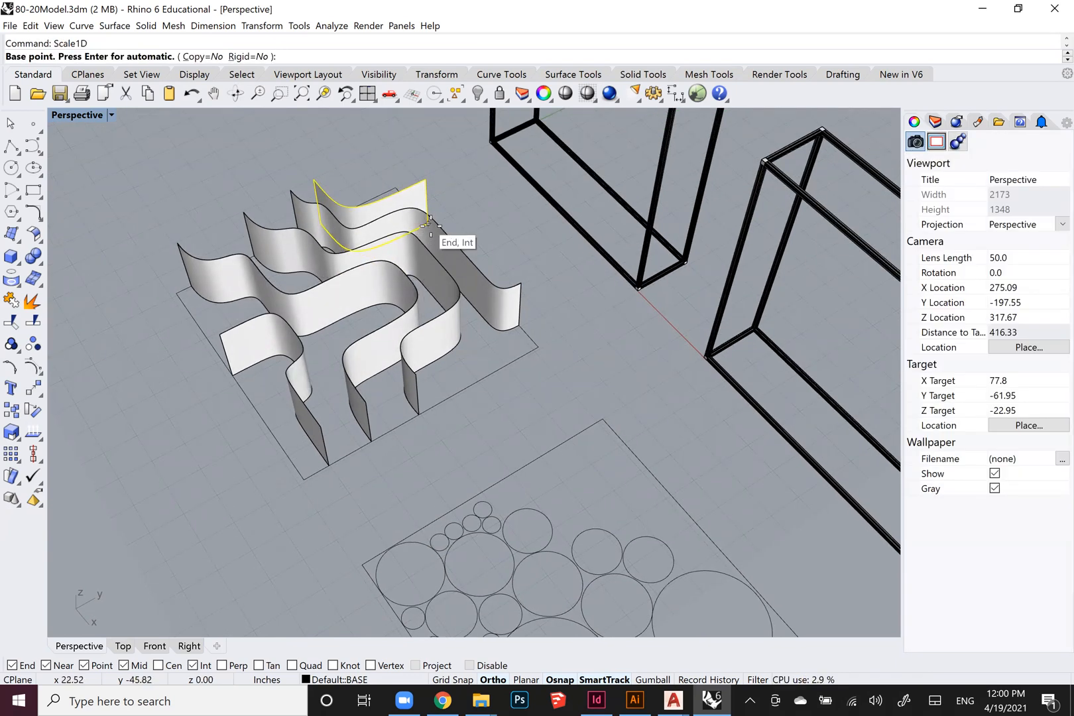
{"action": "left_click", "coordinate": [428, 224]}
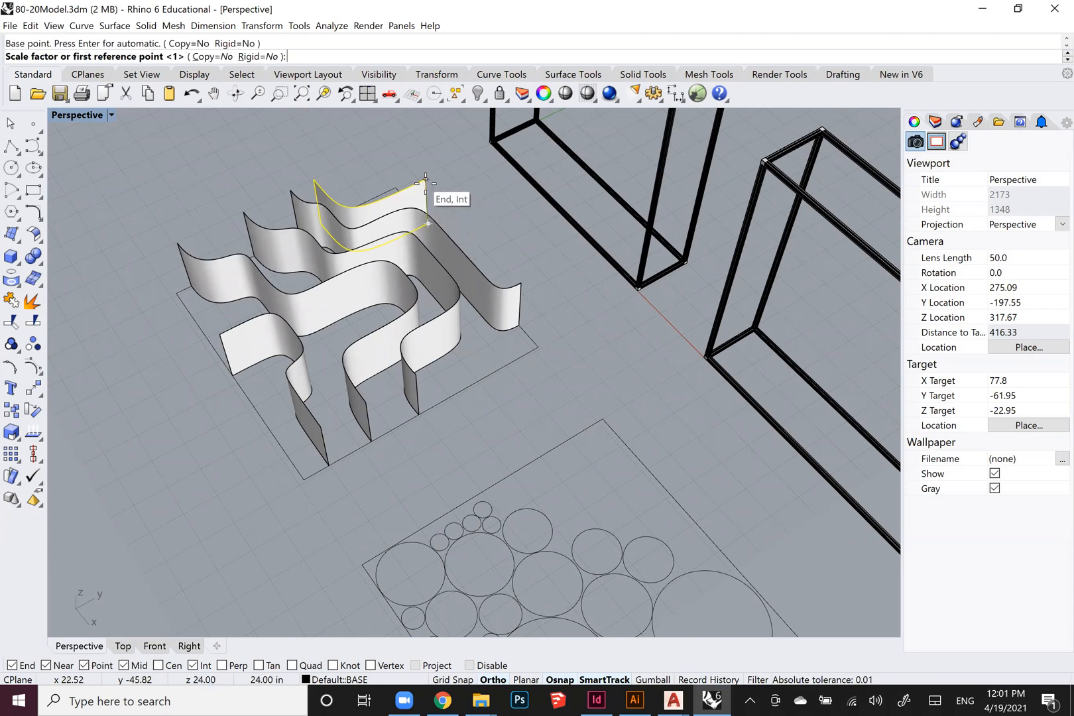
{"action": "left_click", "coordinate": [426, 177]}
{"action": "type", "text": "6"}
{"action": "key", "text": "Return"}
Scale the second wavy wall from the back vertically to a height of 1 foot.
{"action": "left_click", "coordinate": [466, 266]}
{"action": "key", "text": "Return"}
{"action": "left_click", "coordinate": [519, 325]}
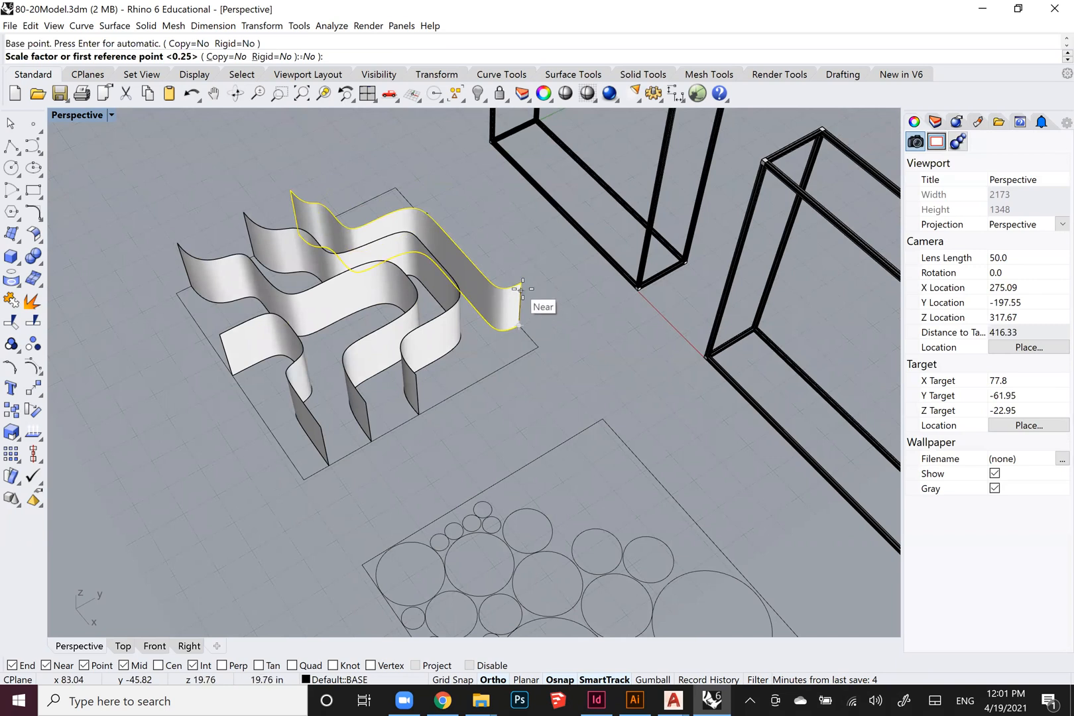
{"action": "left_click", "coordinate": [521, 290]}
{"action": "type", "text": "1'"}
{"action": "key", "text": "Return"}
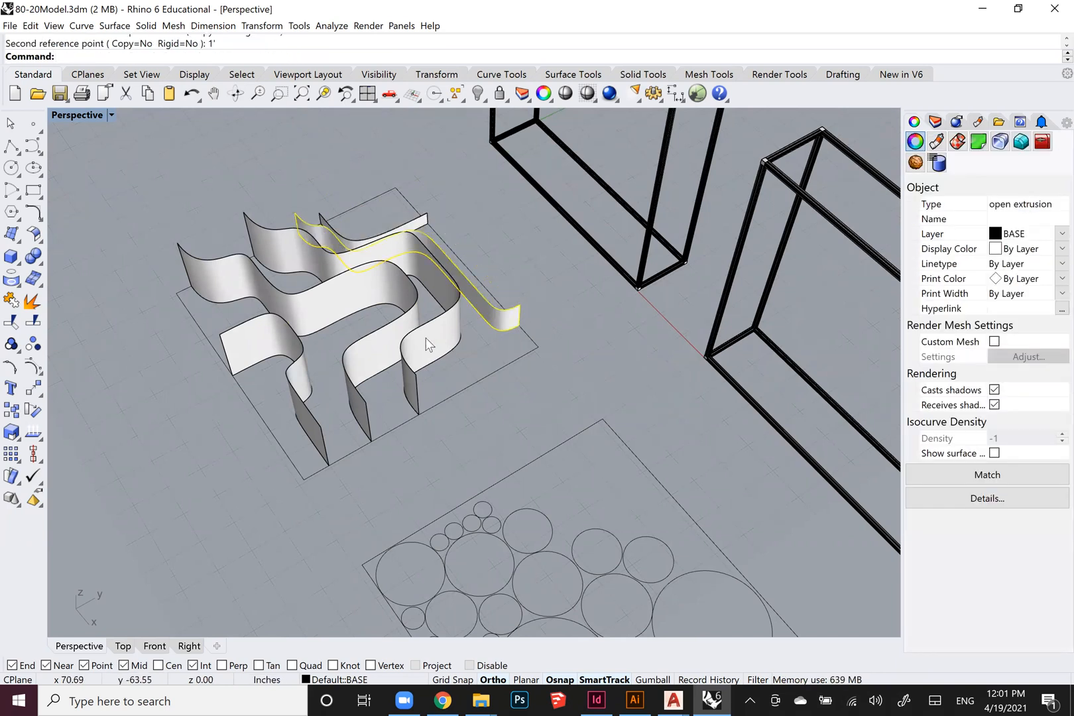
Scale the middle wavy wall vertically to a height of 18 inches.
{"action": "left_click", "coordinate": [423, 359]}
{"action": "key", "text": "Return"}
{"action": "left_click", "coordinate": [418, 415]}
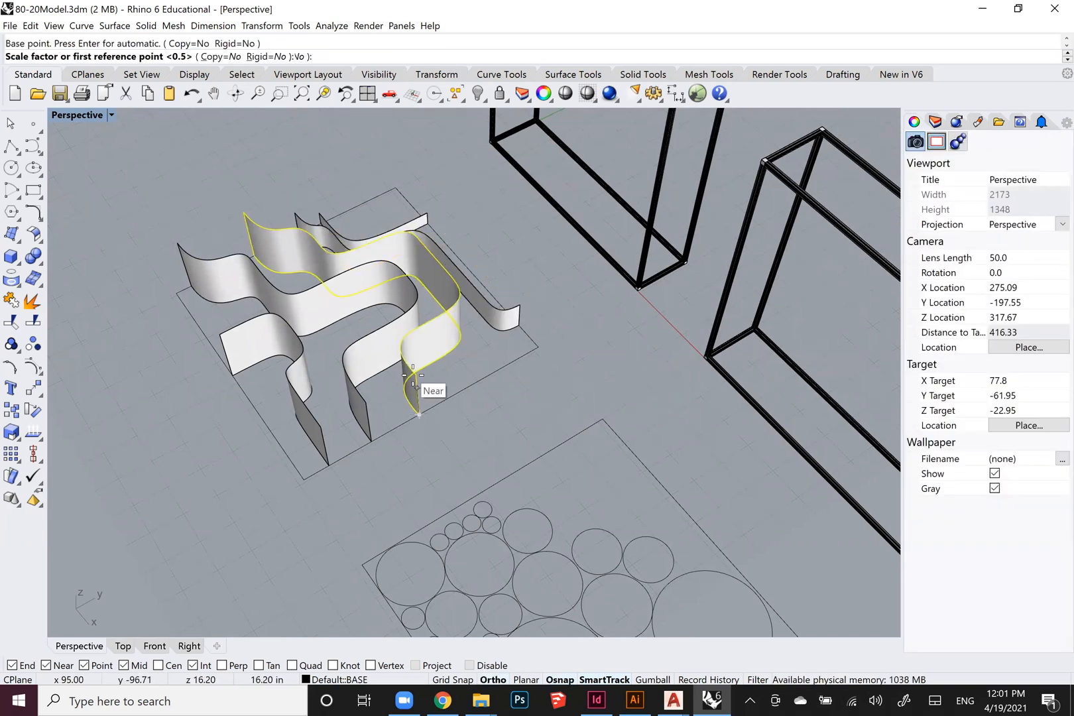
{"action": "left_click", "coordinate": [415, 374]}
{"action": "type", "text": "18"}
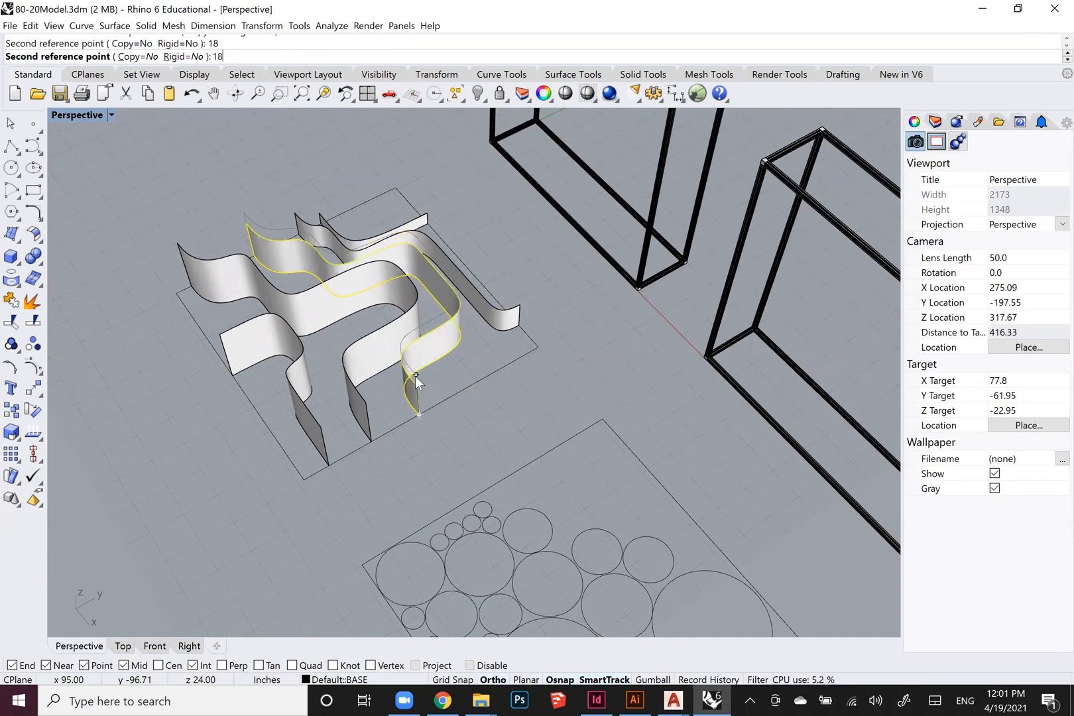
{"action": "key", "text": "Return"}
Scale the long wavy wall behind the front one vertically to a height of 21 inches.
{"action": "left_click", "coordinate": [309, 355]}
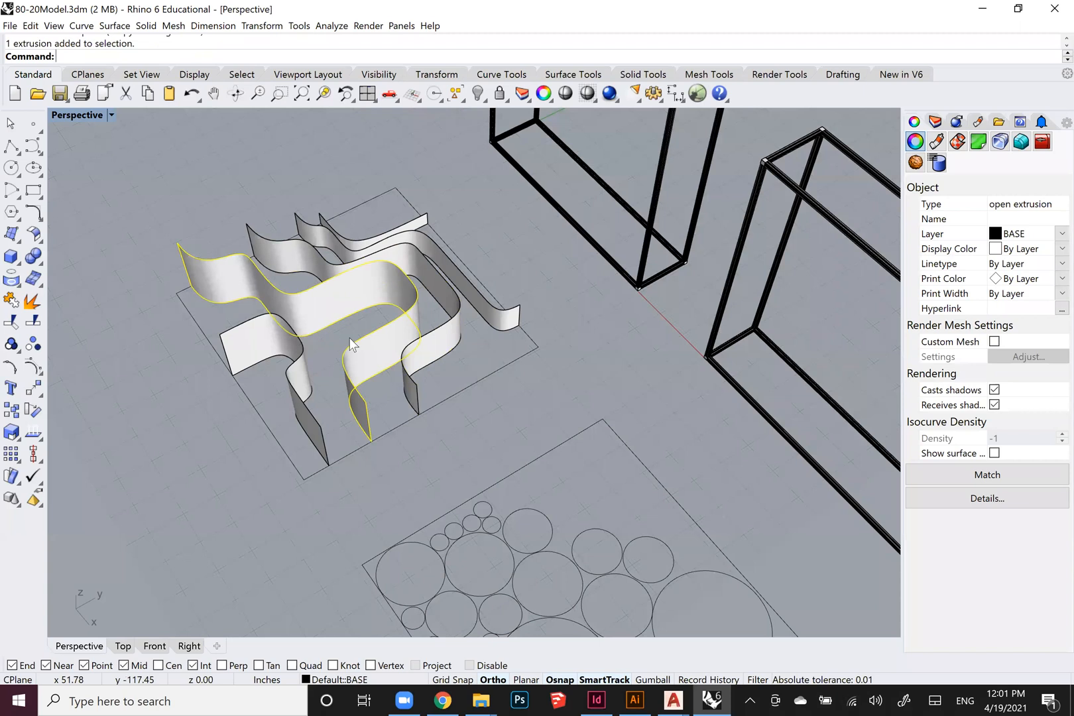
{"action": "scroll", "coordinate": [395, 398], "scroll_direction": "up", "scroll_amount": 3}
{"action": "key", "text": "Return"}
{"action": "left_click", "coordinate": [411, 436]}
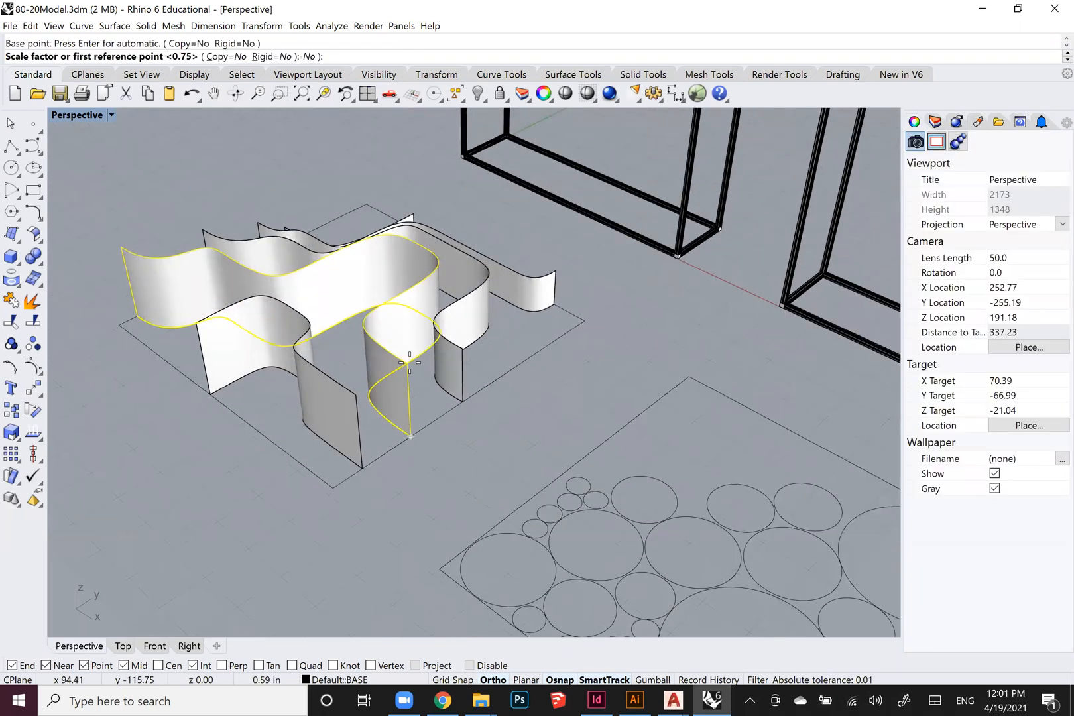
{"action": "left_click", "coordinate": [408, 364]}
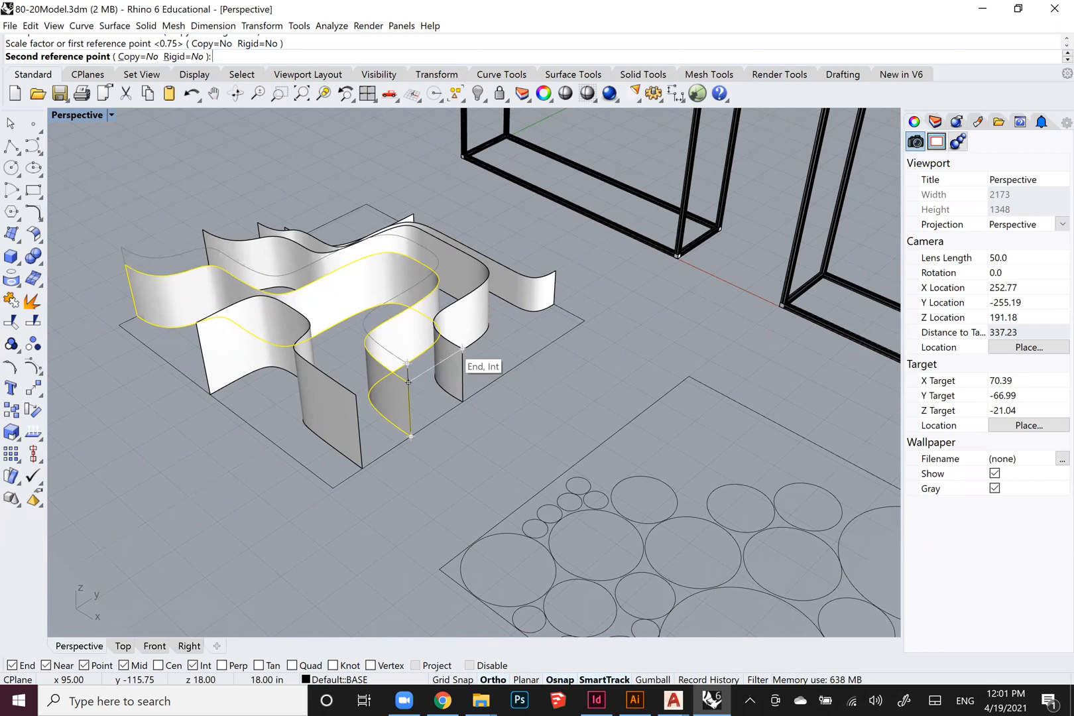
{"action": "type", "text": "21"}
{"action": "key", "text": "Return"}
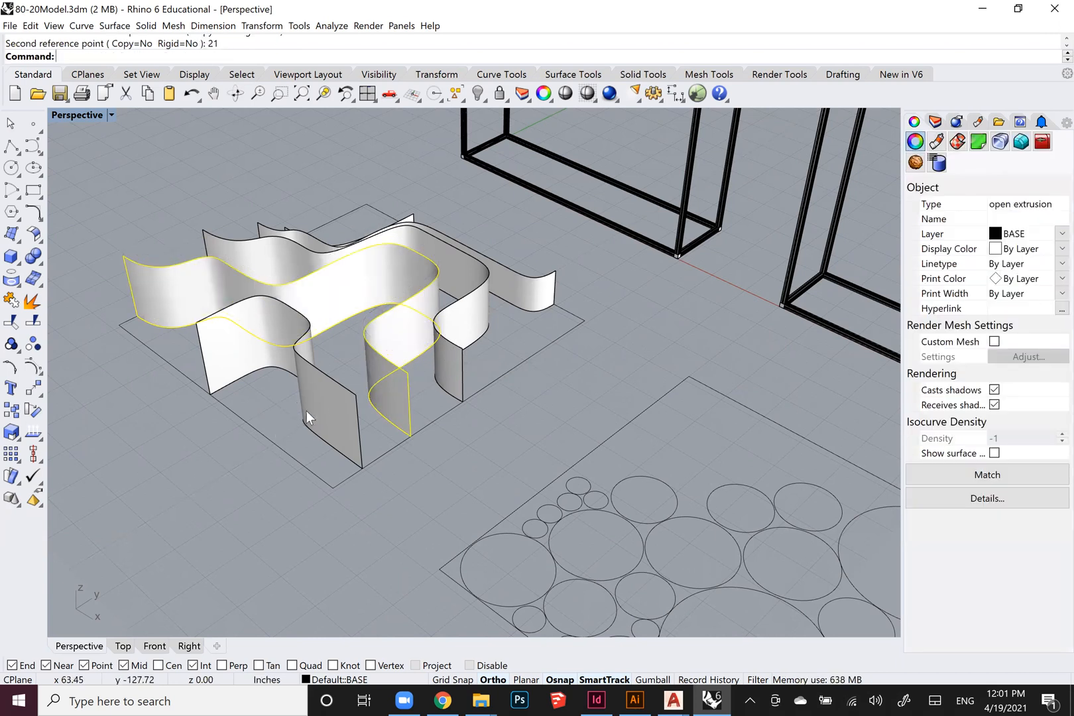
Review the stepped heights of the wavy walls beside the circle layout and the frames.
{"action": "left_click", "coordinate": [321, 402]}
{"action": "left_click", "coordinate": [193, 451]}
{"action": "right_click_drag", "start_coordinate": [137, 416], "coordinate": [454, 353]}
{"action": "scroll", "coordinate": [464, 384], "scroll_direction": "down", "scroll_amount": 3}
{"action": "right_click_drag", "start_coordinate": [496, 439], "coordinate": [441, 402]}
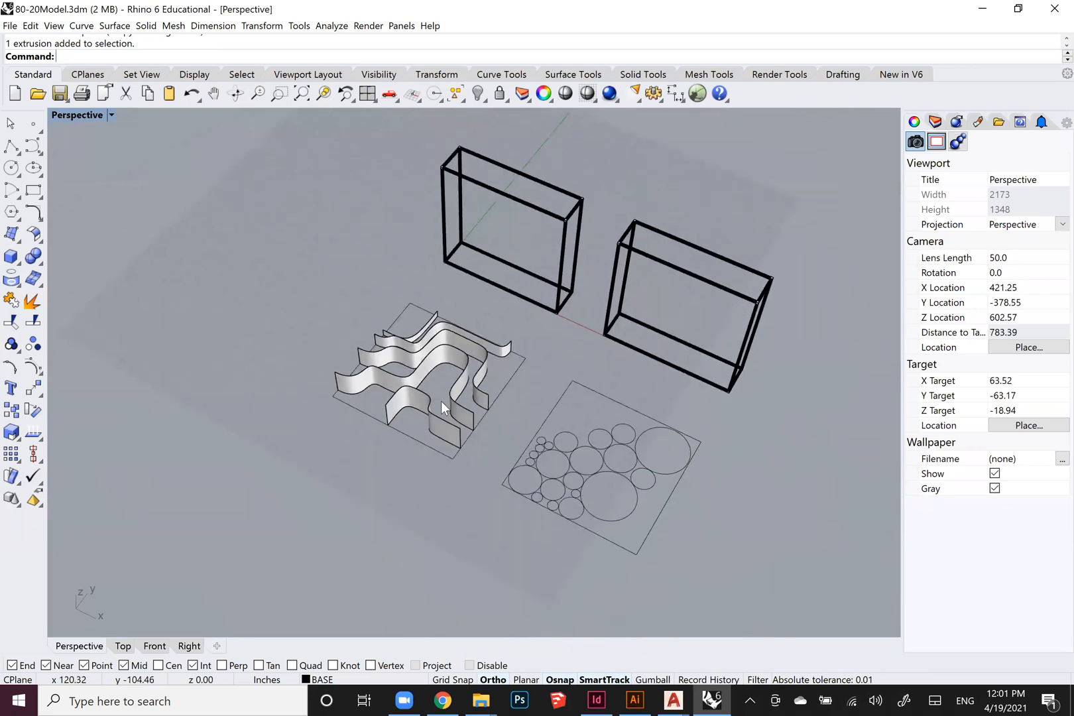
{"action": "scroll", "coordinate": [445, 415], "scroll_direction": "up", "scroll_amount": 2}
{"action": "left_click", "coordinate": [440, 432]}
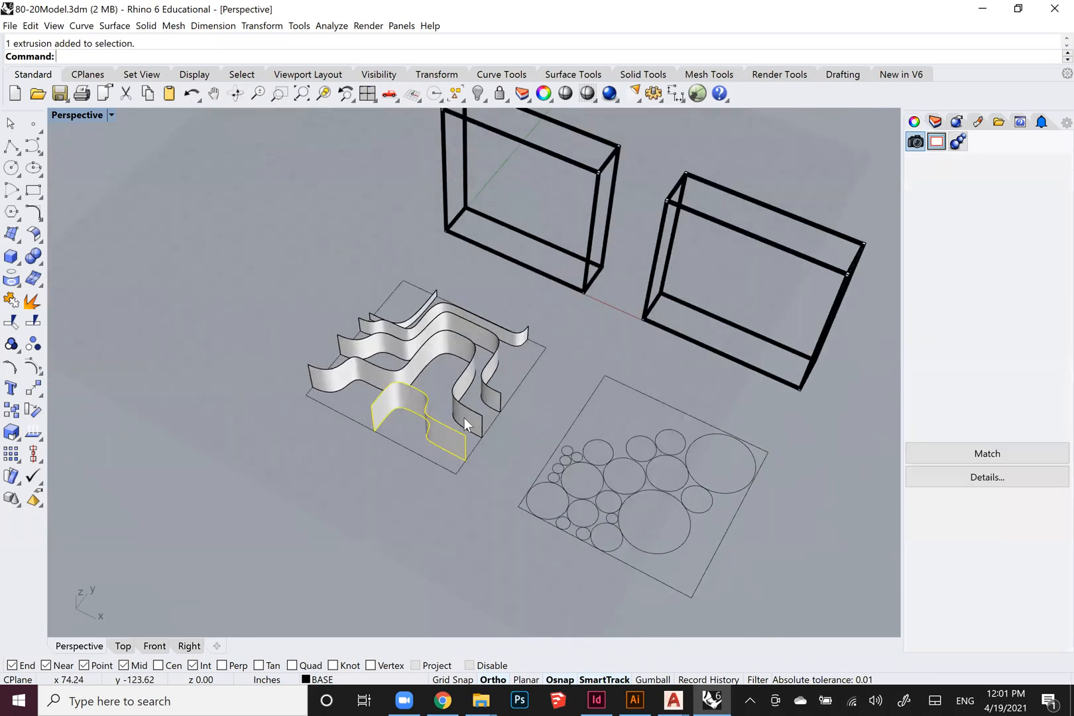
{"action": "key", "text": "Escape"}
{"action": "right_click_drag", "start_coordinate": [470, 435], "coordinate": [423, 427]}
{"action": "scroll", "coordinate": [378, 404], "scroll_direction": "up", "scroll_amount": 3}
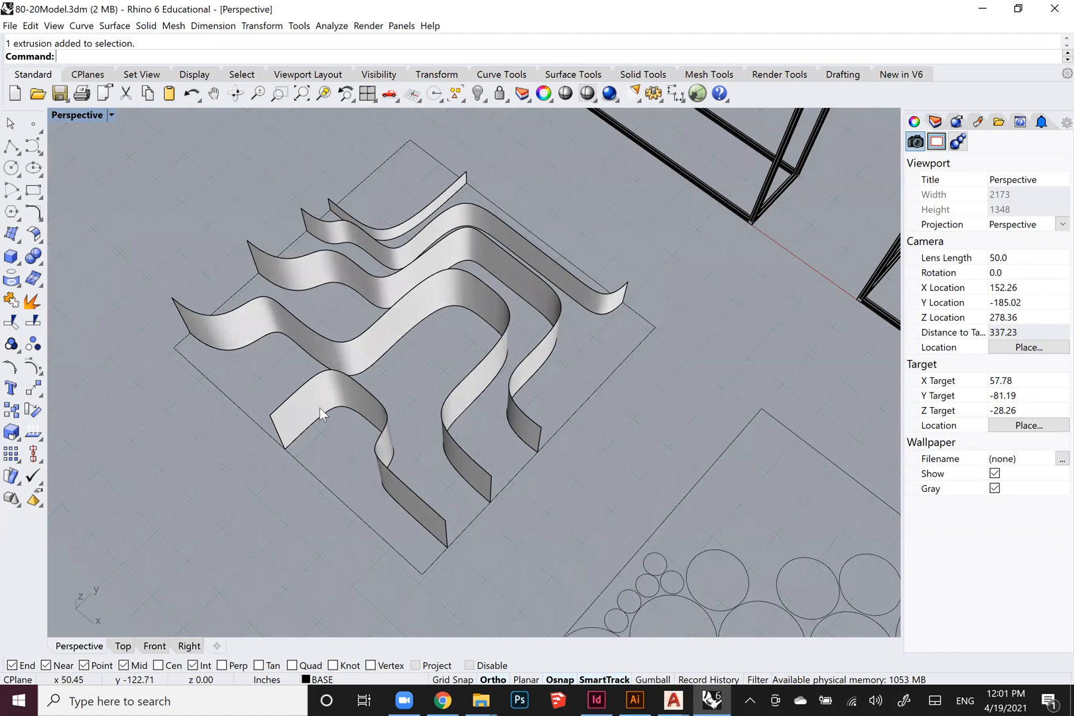
Create a flat surface from the square outline beneath the wavy walls.
{"action": "left_click", "coordinate": [237, 405]}
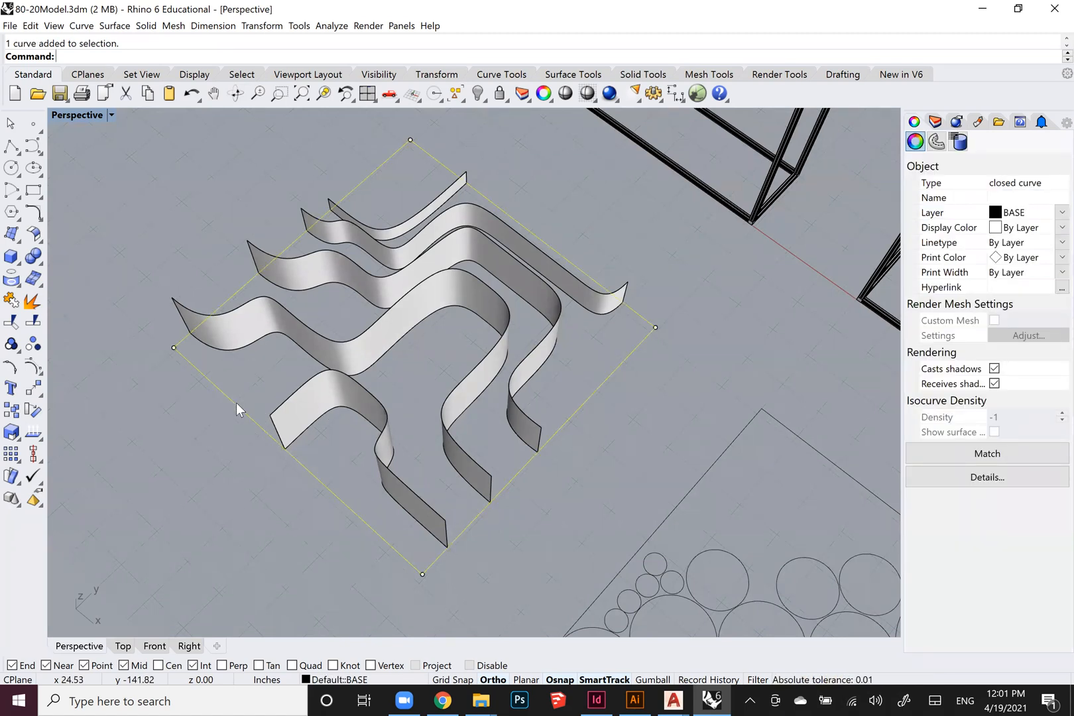
{"action": "type", "text": "Srf"}
{"action": "key", "text": "Return"}
{"action": "left_click", "coordinate": [204, 440]}
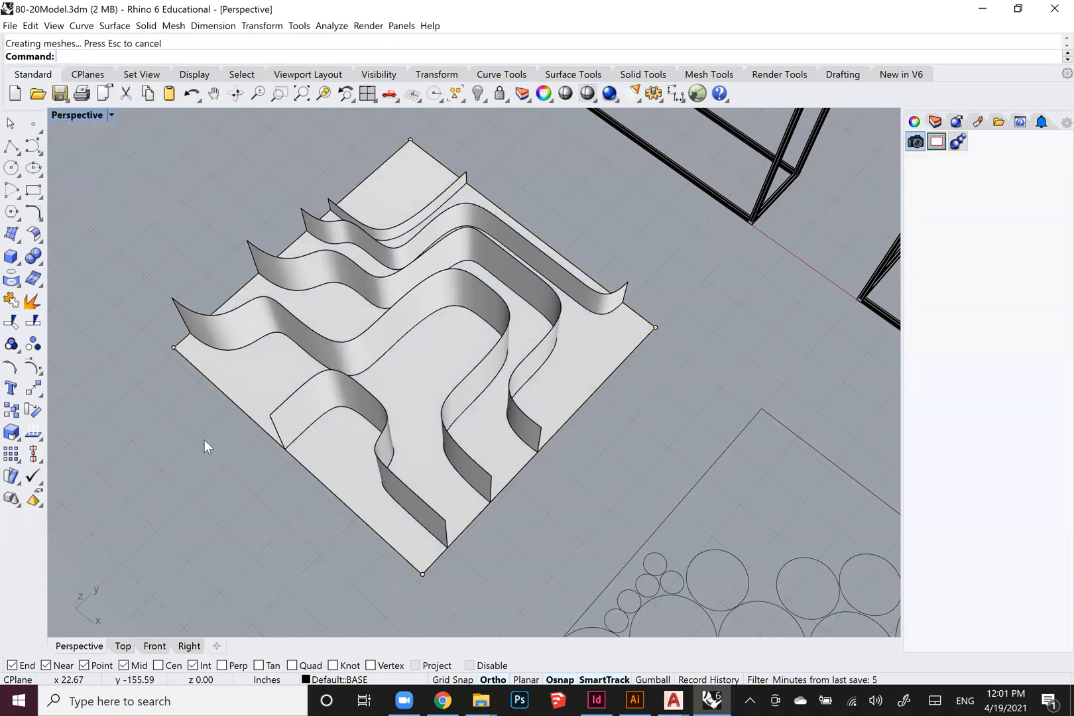
Copy the square base surface straight up to three higher levels crossing the wavy walls.
{"action": "left_click", "coordinate": [330, 415]}
{"action": "right_click_drag", "start_coordinate": [330, 415], "coordinate": [318, 375]}
{"action": "type", "text": "Copy"}
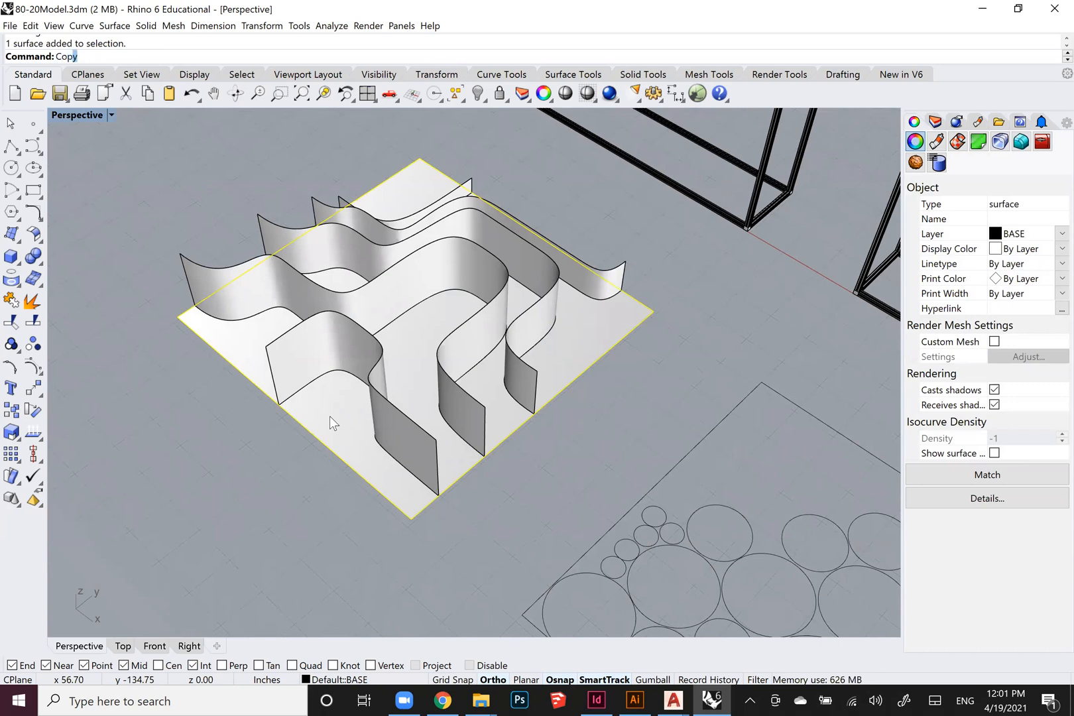
{"action": "key", "text": "Return"}
{"action": "right_click_drag", "start_coordinate": [330, 511], "coordinate": [323, 469]}
{"action": "scroll", "coordinate": [426, 433], "scroll_direction": "up", "scroll_amount": 2}
{"action": "left_click", "coordinate": [426, 431]}
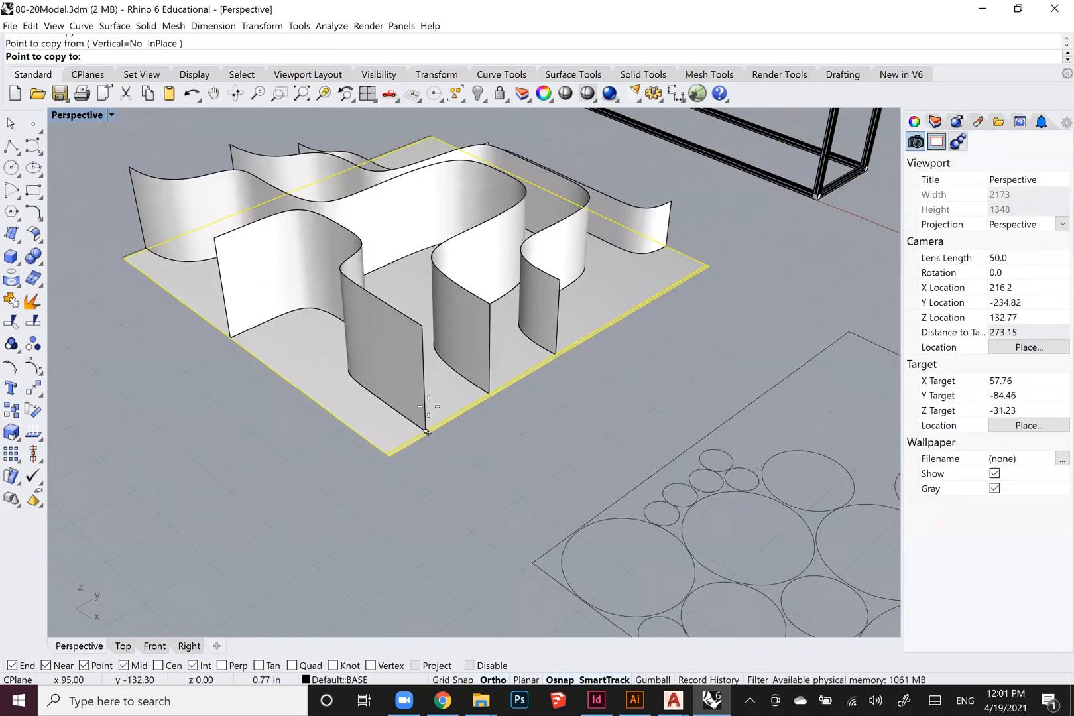
{"action": "left_click", "coordinate": [430, 372]}
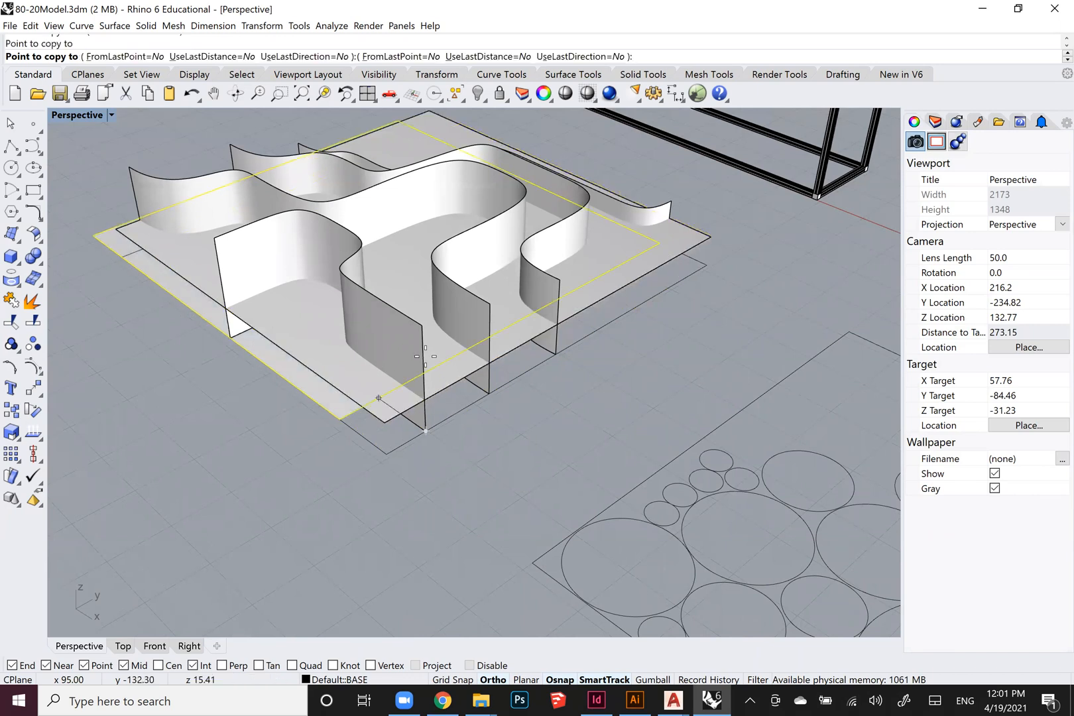
{"action": "left_click", "coordinate": [425, 365]}
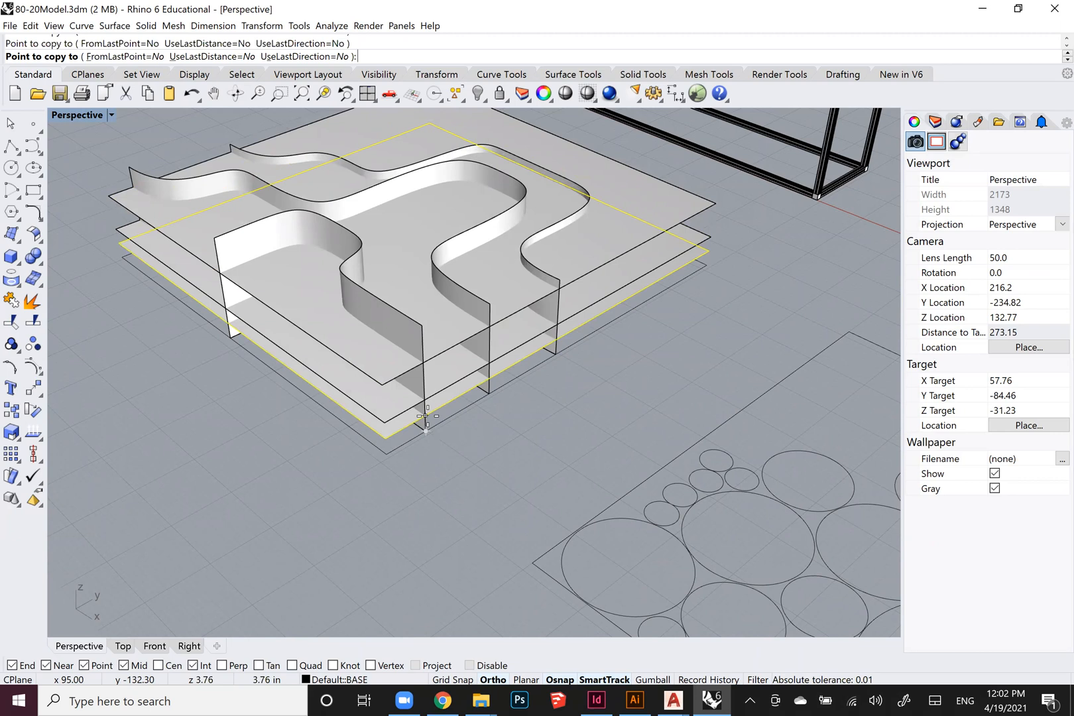
{"action": "right_click_drag", "start_coordinate": [439, 427], "coordinate": [311, 398]}
{"action": "key", "text": "Escape"}
{"action": "key", "text": "Escape"}
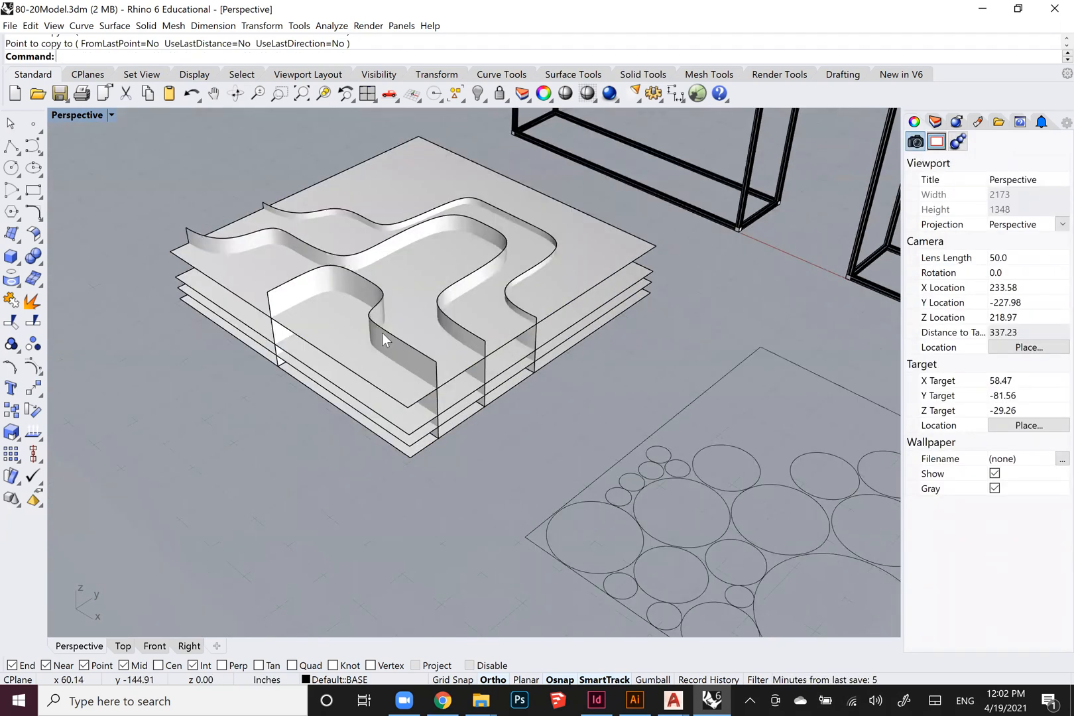
Try to trim the stacked surfaces with the front wavy wall, and undo the surface copies.
{"action": "left_click", "coordinate": [382, 333]}
{"action": "scroll", "coordinate": [402, 371], "scroll_direction": "up", "scroll_amount": 3}
{"action": "right_click_drag", "start_coordinate": [418, 374], "coordinate": [398, 456]}
{"action": "type", "text": "Trim"}
{"action": "key", "text": "Return"}
{"action": "left_click", "coordinate": [423, 456]}
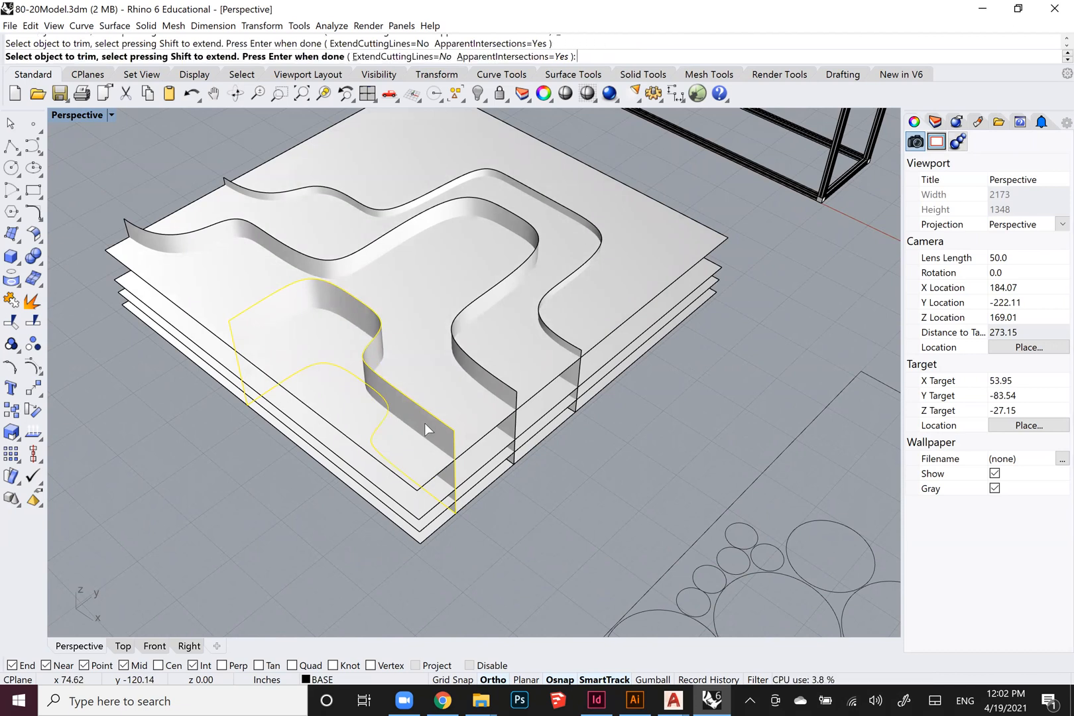
{"action": "key", "text": "Return"}
{"action": "scroll", "coordinate": [407, 411], "scroll_direction": "down", "scroll_amount": 5}
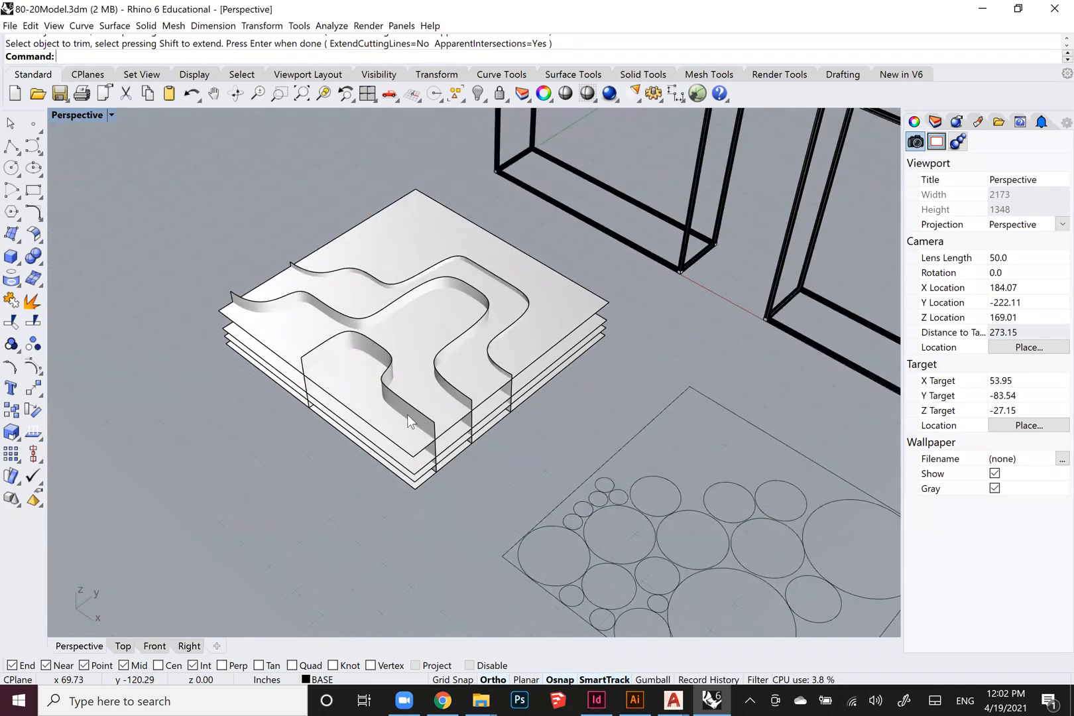
{"action": "key", "text": "ctrl+z"}
Copy the square base surface straight up from the front wall's lower corner to a single level slightly above the base.
{"action": "scroll", "coordinate": [396, 453], "scroll_direction": "up", "scroll_amount": 3}
{"action": "left_click", "coordinate": [400, 449]}
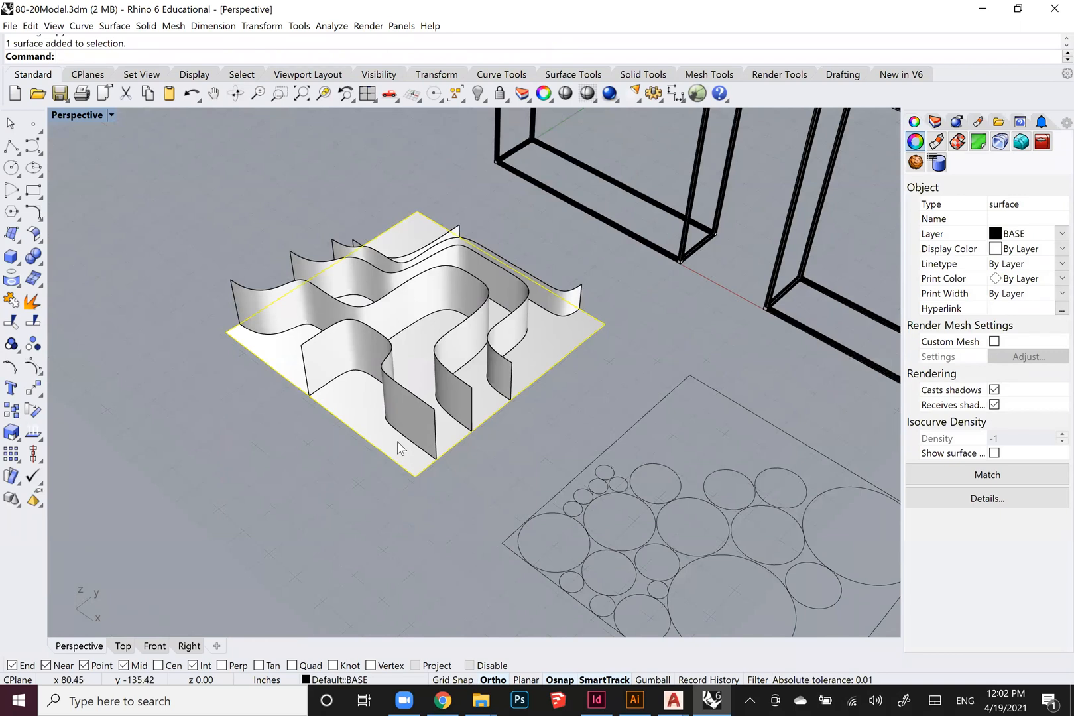
{"action": "type", "text": "Copy"}
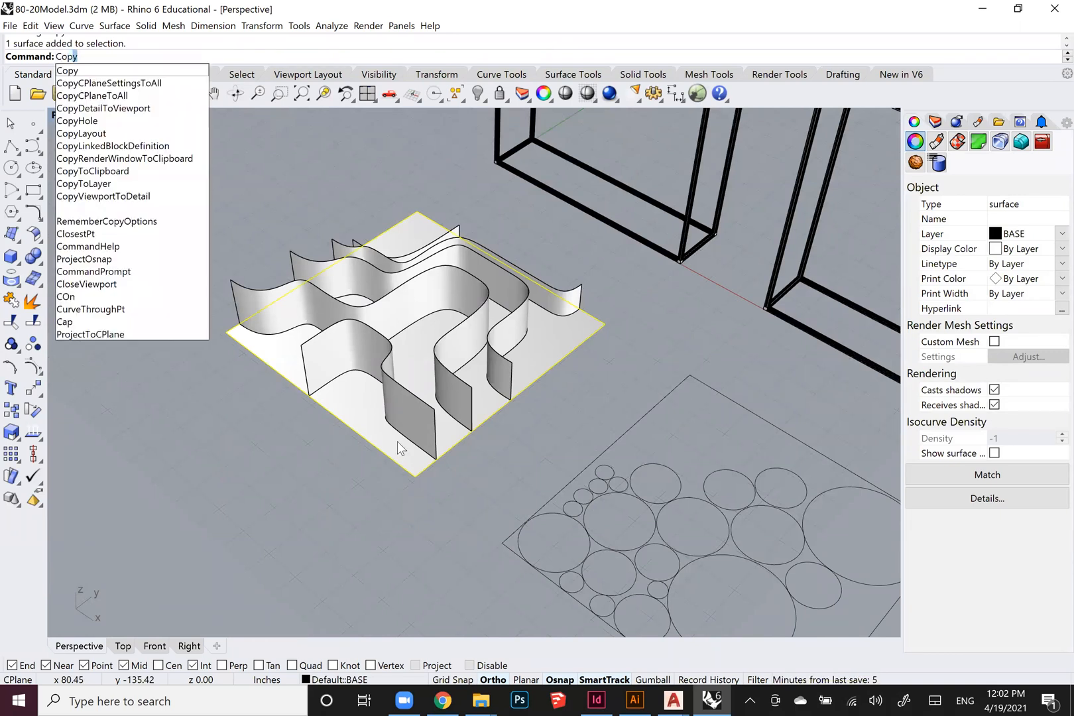
{"action": "key", "text": "Return"}
{"action": "scroll", "coordinate": [410, 476], "scroll_direction": "up", "scroll_amount": 2}
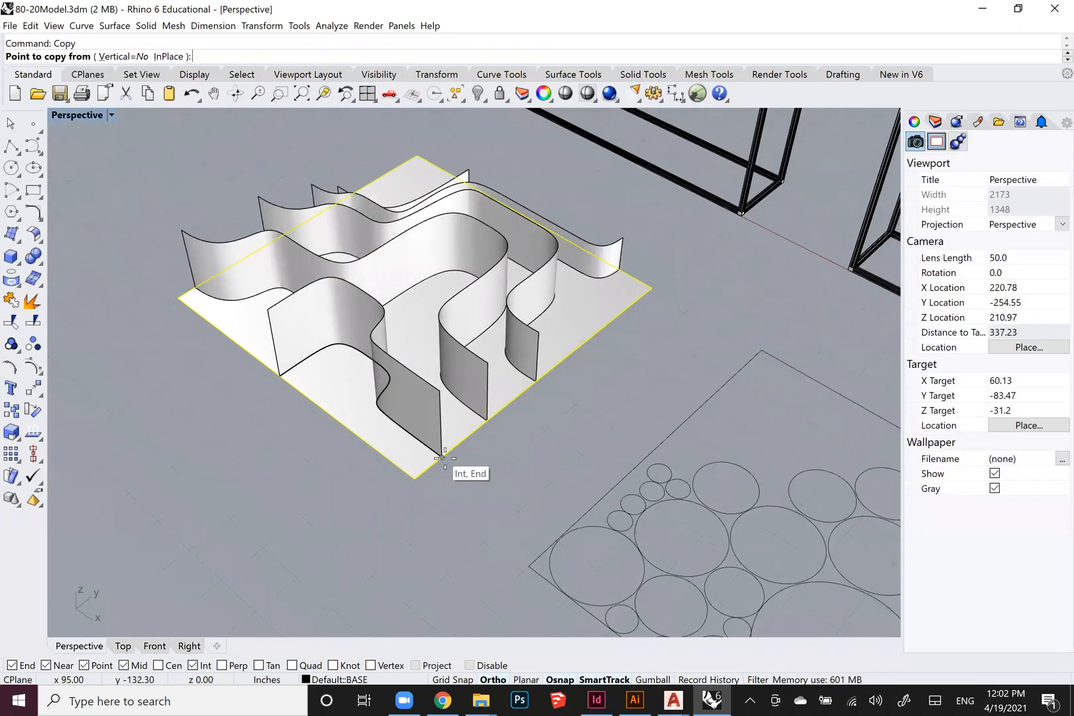
{"action": "left_click", "coordinate": [443, 457]}
{"action": "left_click", "coordinate": [441, 436]}
{"action": "key", "text": "Return"}
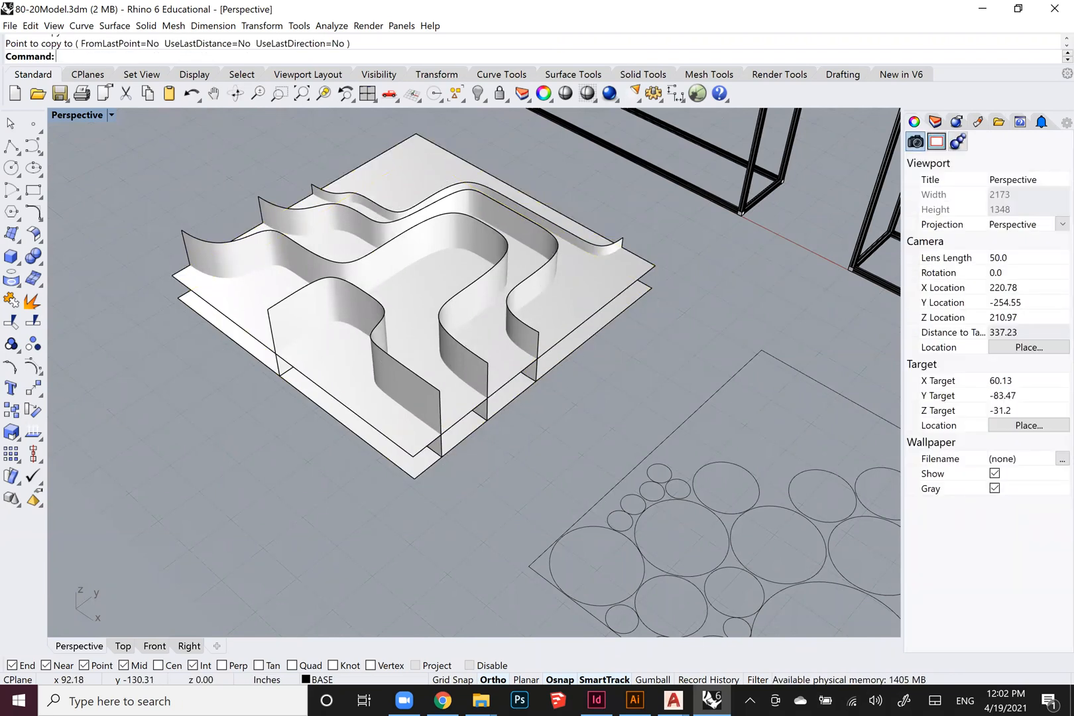
Split the raised square surface with the four long wavy walls as cutting objects.
{"action": "key", "text": "Return"}
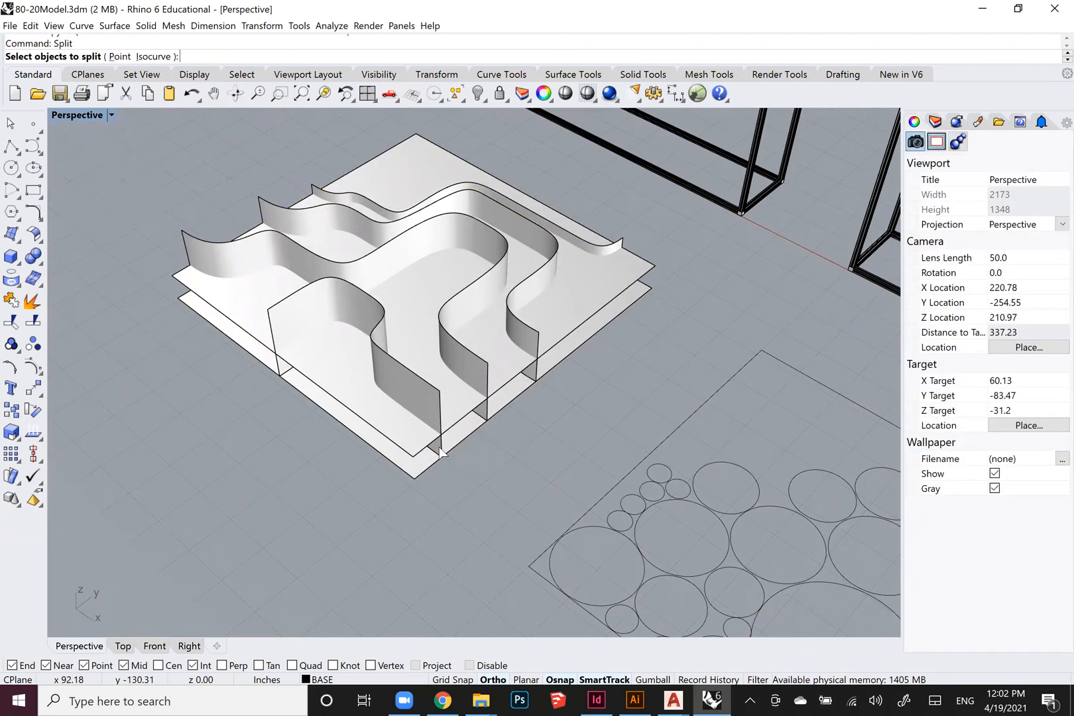
{"action": "left_click", "coordinate": [377, 421]}
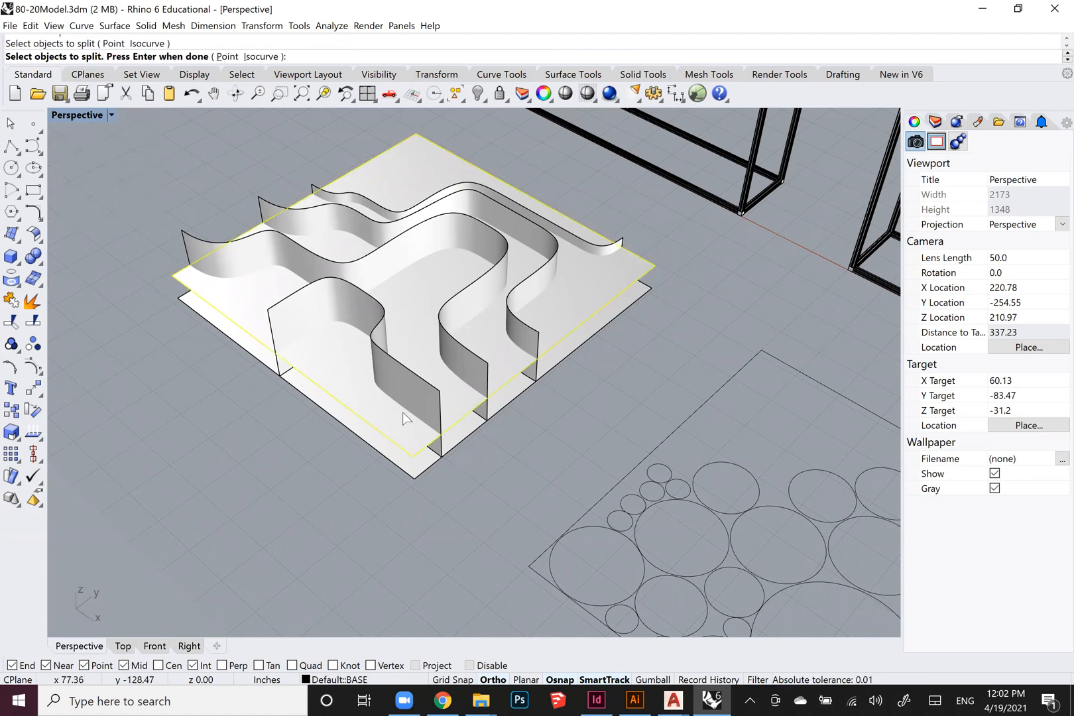
{"action": "key", "text": "Return"}
{"action": "left_click", "coordinate": [411, 393]}
{"action": "left_click", "coordinate": [467, 366]}
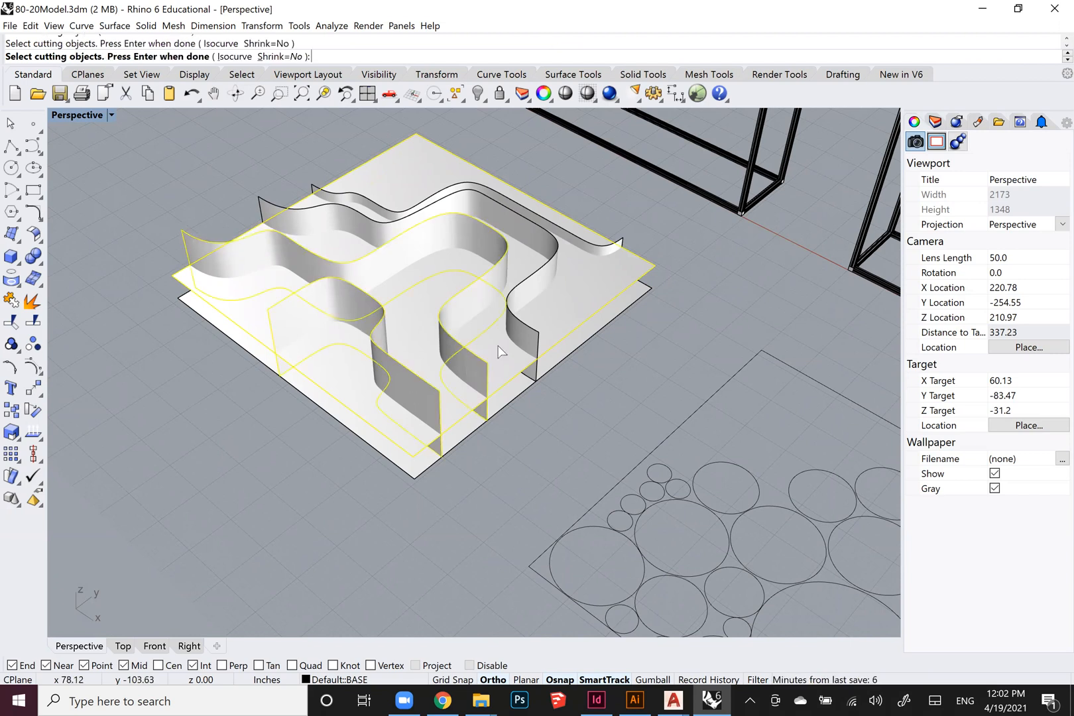
{"action": "left_click", "coordinate": [516, 325]}
{"action": "left_click", "coordinate": [581, 240]}
{"action": "right_click_drag", "start_coordinate": [564, 257], "coordinate": [524, 252]}
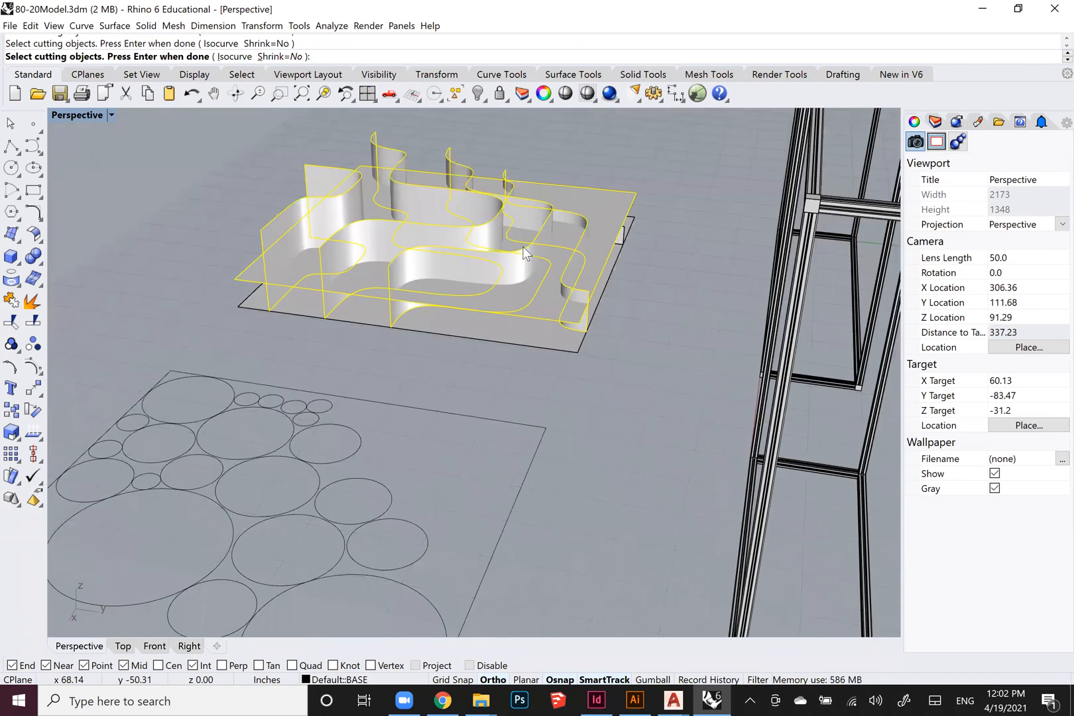
{"action": "key", "text": "Return"}
Delete the square base surface beneath the split pieces, keeping the raised surface pieces.
{"action": "left_click", "coordinate": [282, 334]}
{"action": "right_click_drag", "start_coordinate": [287, 336], "coordinate": [637, 308]}
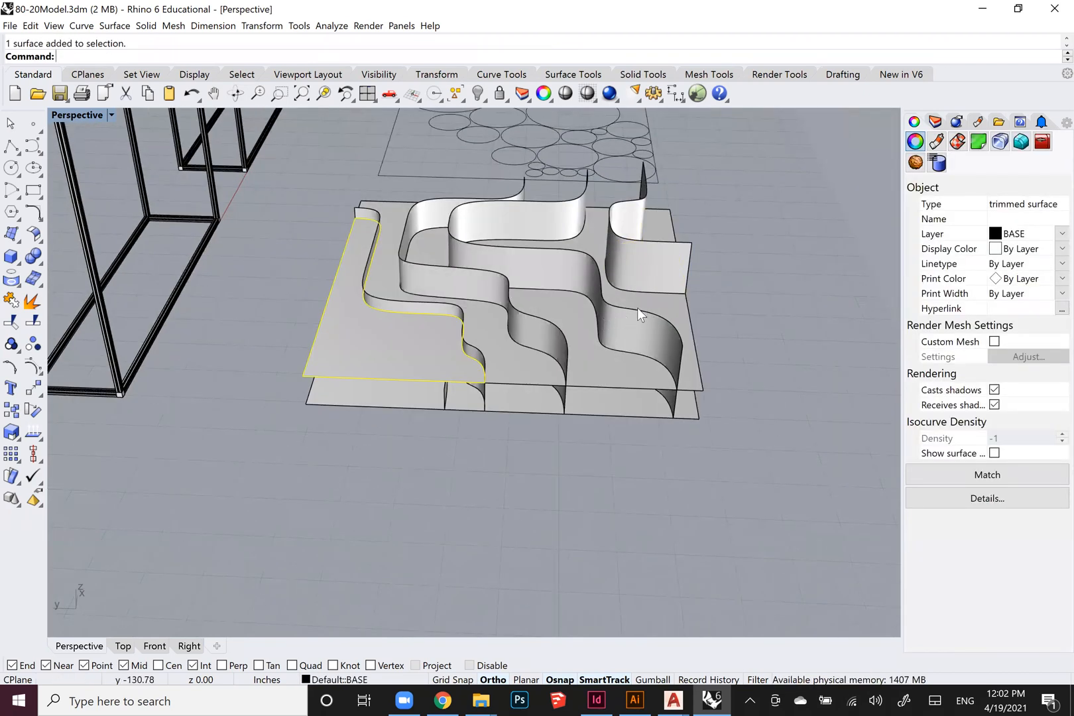
{"action": "right_click_drag", "start_coordinate": [498, 322], "coordinate": [475, 478]}
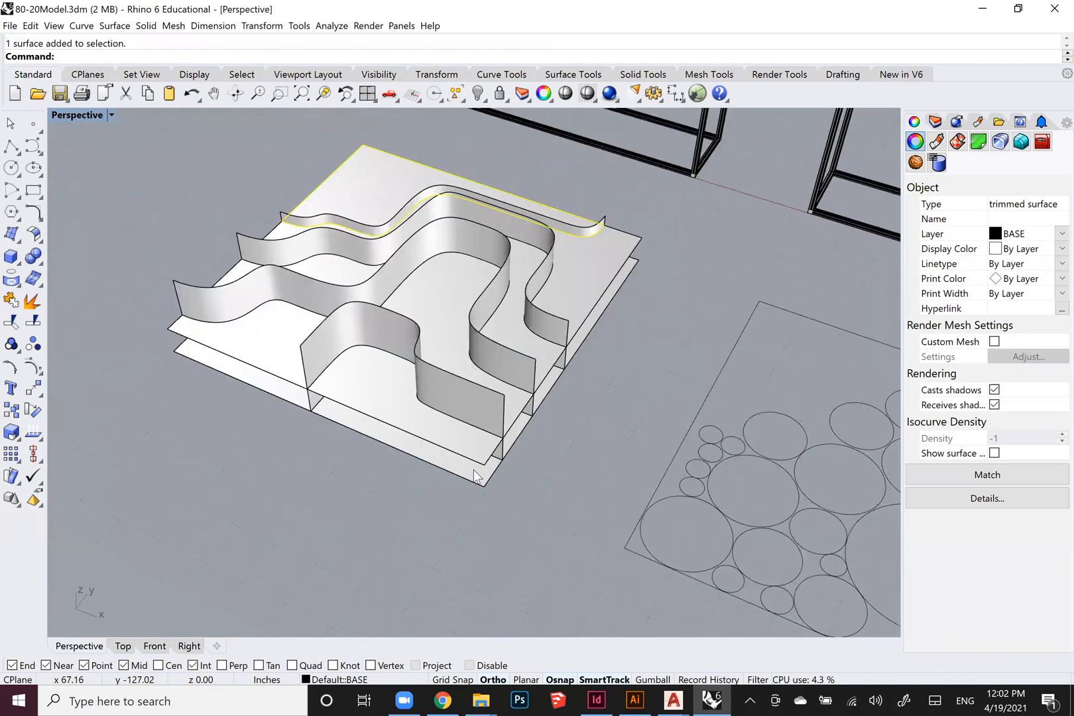
{"action": "key", "text": "Delete"}
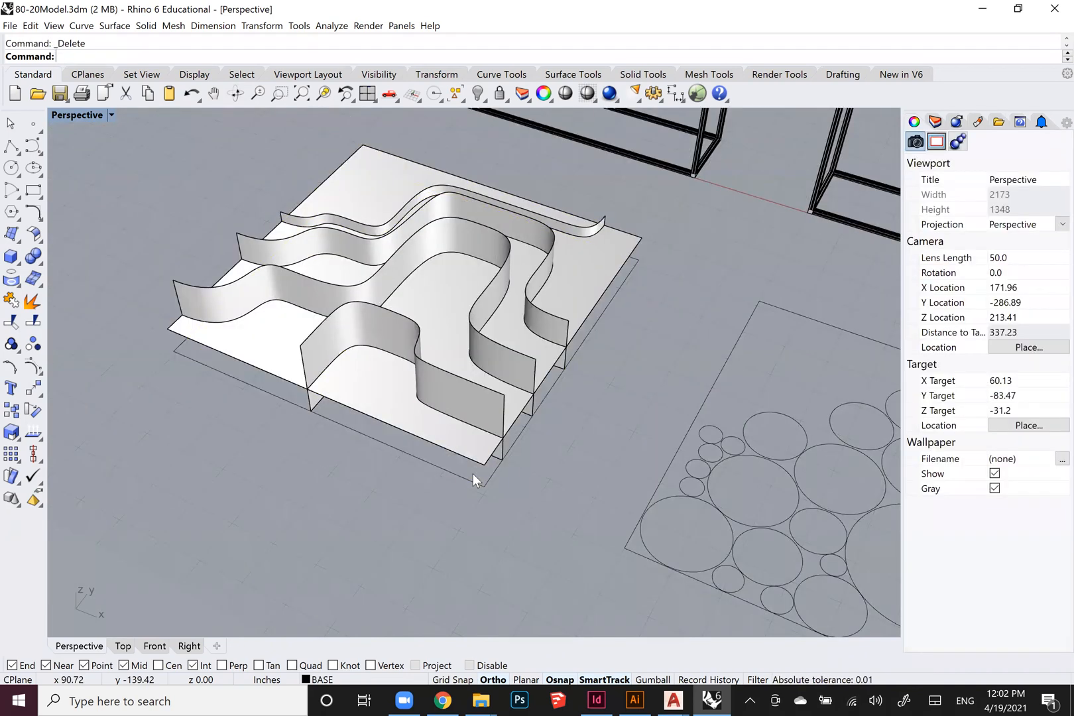
Move the front surface piece straight down to a lower level on the front wavy wall's end edge.
{"action": "left_click", "coordinate": [458, 441]}
{"action": "type", "text": "m"}
{"action": "key", "text": "Return"}
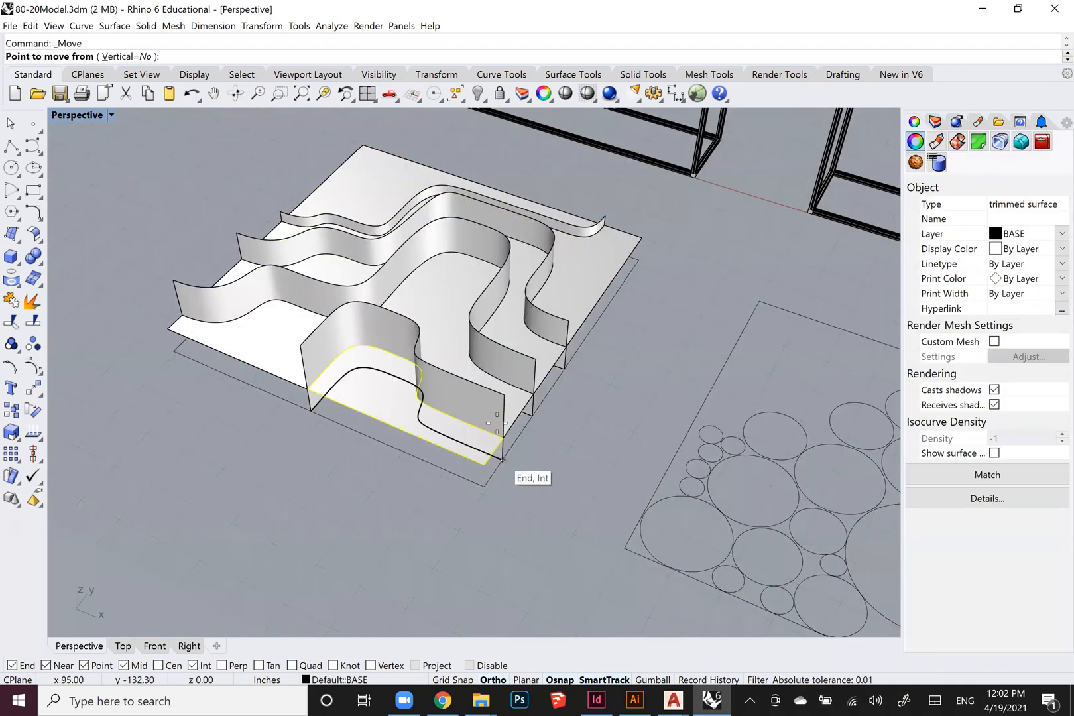
{"action": "scroll", "coordinate": [502, 459], "scroll_direction": "up", "scroll_amount": 3}
{"action": "left_click", "coordinate": [492, 433]}
{"action": "left_click", "coordinate": [490, 430]}
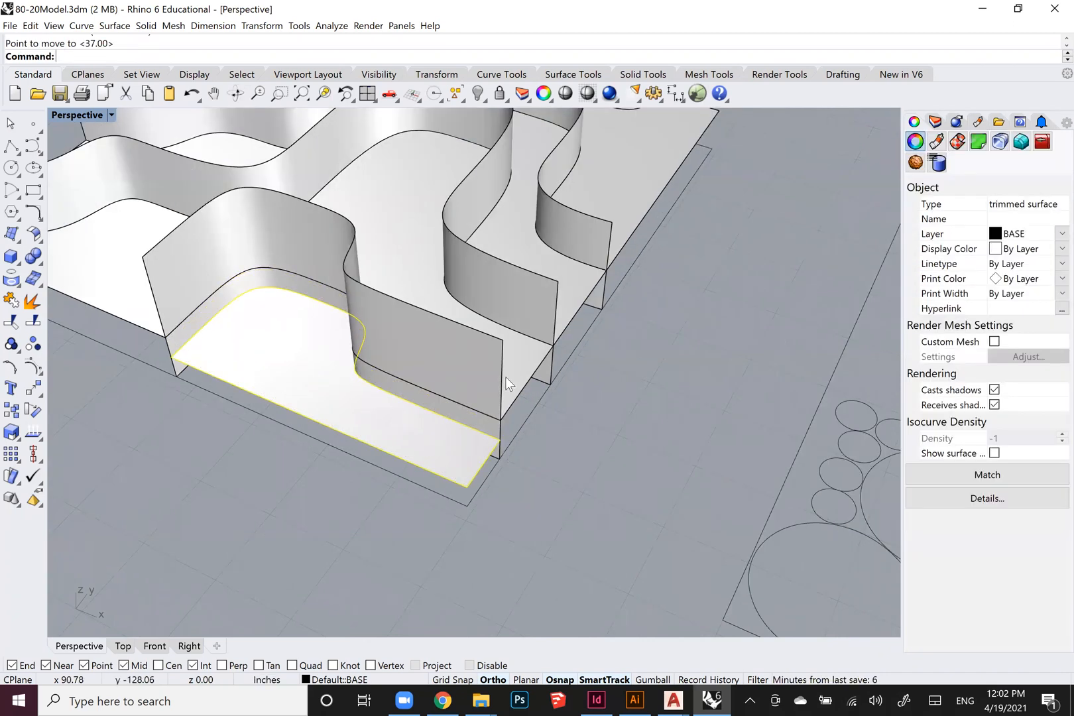
Move the surface strip between the front and second wavy walls straight up about 3.6 inches.
{"action": "scroll", "coordinate": [506, 377], "scroll_direction": "down", "scroll_amount": 5}
{"action": "left_click", "coordinate": [465, 382]}
{"action": "right_click_drag", "start_coordinate": [465, 381], "coordinate": [363, 379]}
{"action": "key", "text": "Return"}
{"action": "scroll", "coordinate": [349, 392], "scroll_direction": "up", "scroll_amount": 3}
{"action": "left_click", "coordinate": [350, 389]}
{"action": "left_click", "coordinate": [350, 375]}
Move the surface strip between the second and third wavy walls straight up about 7.1 inches.
{"action": "scroll", "coordinate": [357, 372], "scroll_direction": "down", "scroll_amount": 5}
{"action": "left_click", "coordinate": [412, 363]}
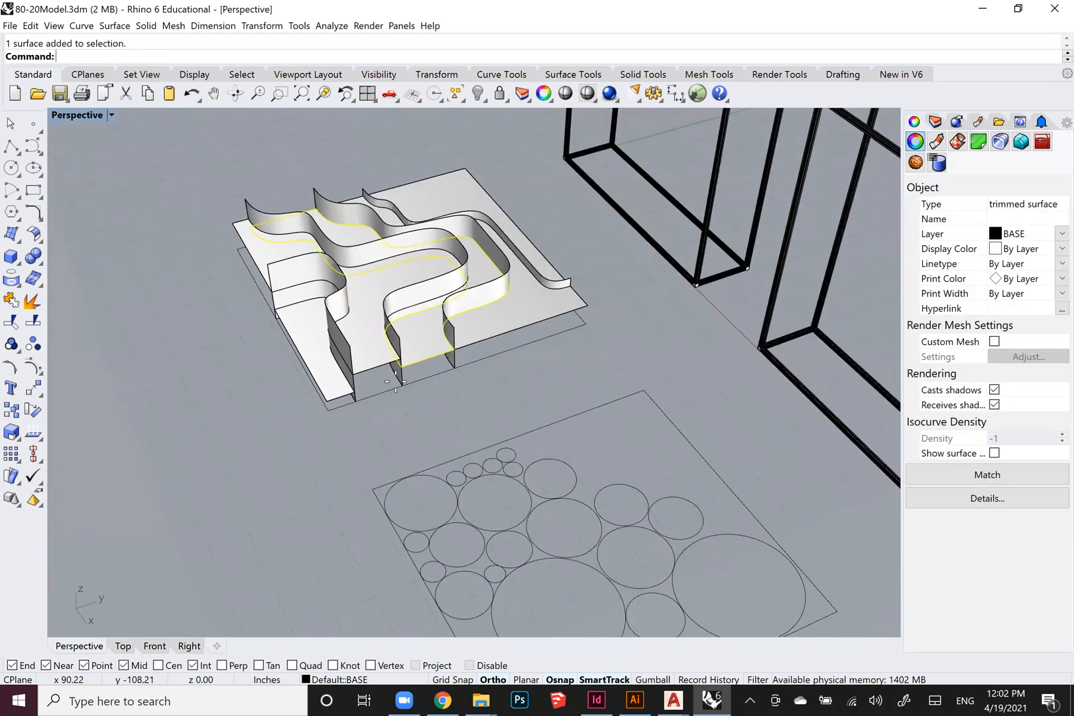
{"action": "scroll", "coordinate": [416, 351], "scroll_direction": "up", "scroll_amount": 5}
{"action": "key", "text": "Return"}
{"action": "left_click", "coordinate": [391, 376]}
{"action": "left_click", "coordinate": [391, 350]}
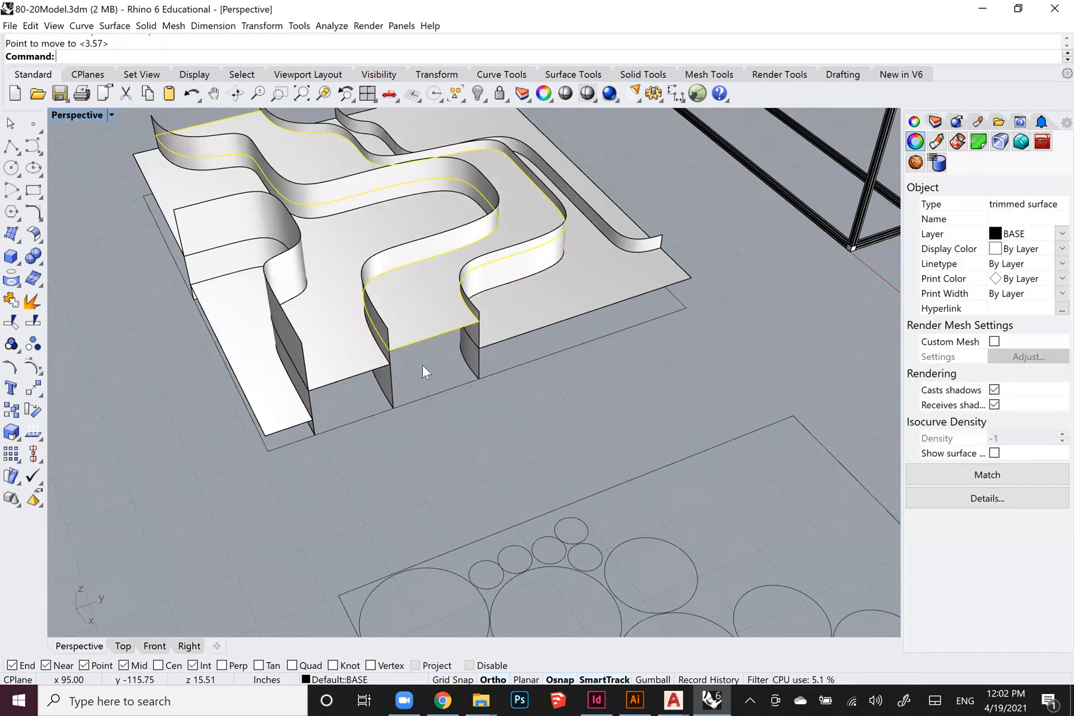
Lower the surface strip between the third and fourth wavy walls straight down along the third wall's end edge.
{"action": "scroll", "coordinate": [416, 354], "scroll_direction": "down", "scroll_amount": 4}
{"action": "right_click_drag", "start_coordinate": [417, 354], "coordinate": [410, 314]}
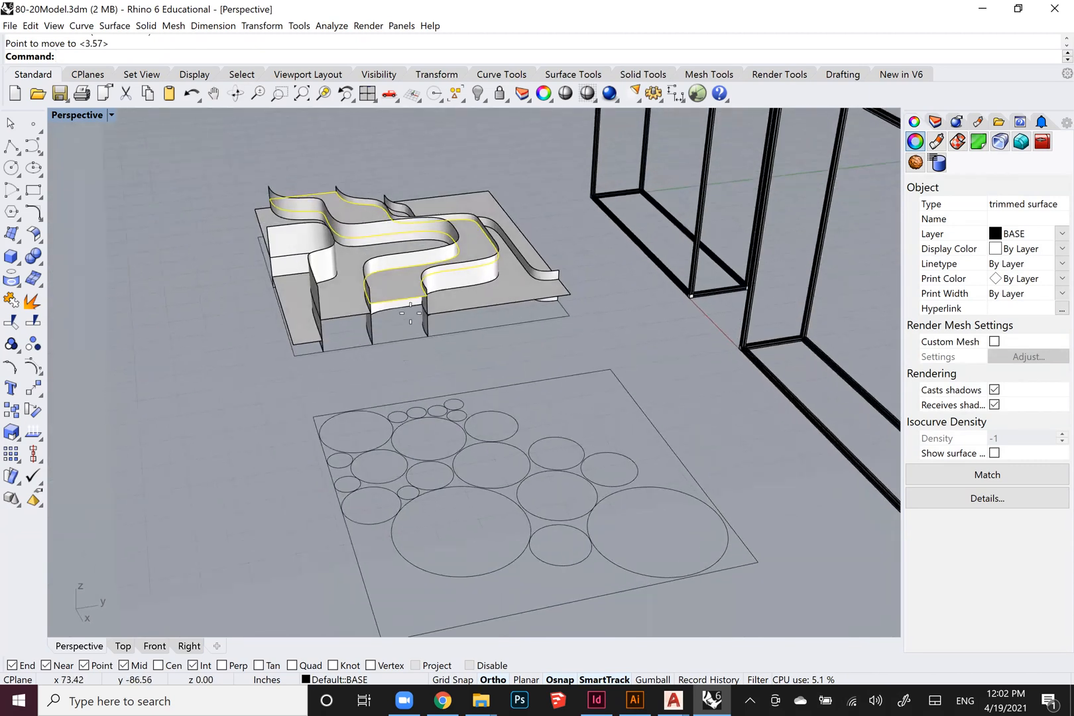
{"action": "scroll", "coordinate": [410, 314], "scroll_direction": "up", "scroll_amount": 5}
{"action": "key", "text": "Return"}
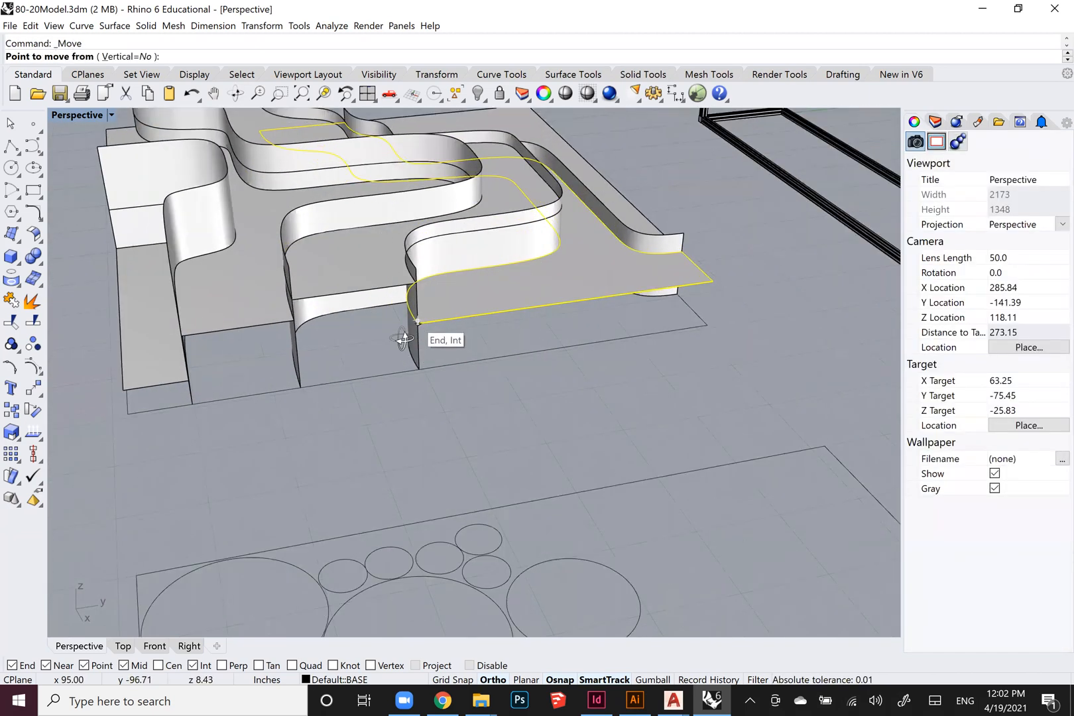
{"action": "scroll", "coordinate": [404, 340], "scroll_direction": "up", "scroll_amount": 4}
{"action": "right_click_drag", "start_coordinate": [403, 340], "coordinate": [332, 305]}
{"action": "left_click", "coordinate": [329, 300]}
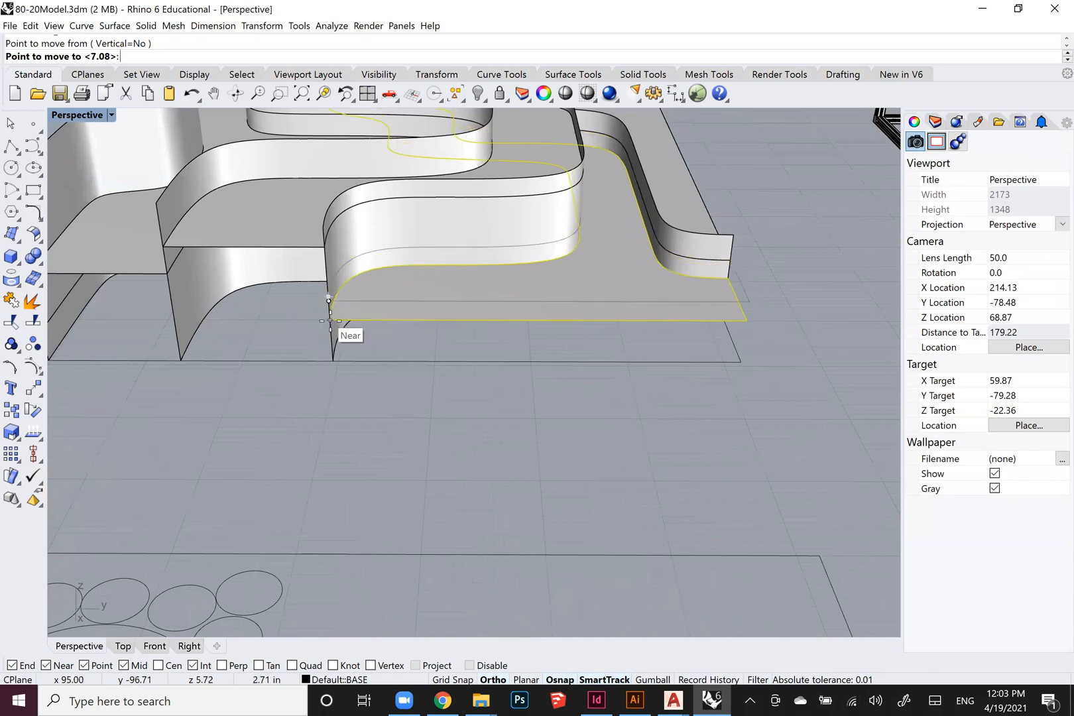
{"action": "left_click", "coordinate": [331, 321]}
Lower the rear surface piece behind the fourth wavy wall straight down about 5.8 inches.
{"action": "scroll", "coordinate": [355, 318], "scroll_direction": "down", "scroll_amount": 3}
{"action": "right_click_drag", "start_coordinate": [396, 355], "coordinate": [594, 359]}
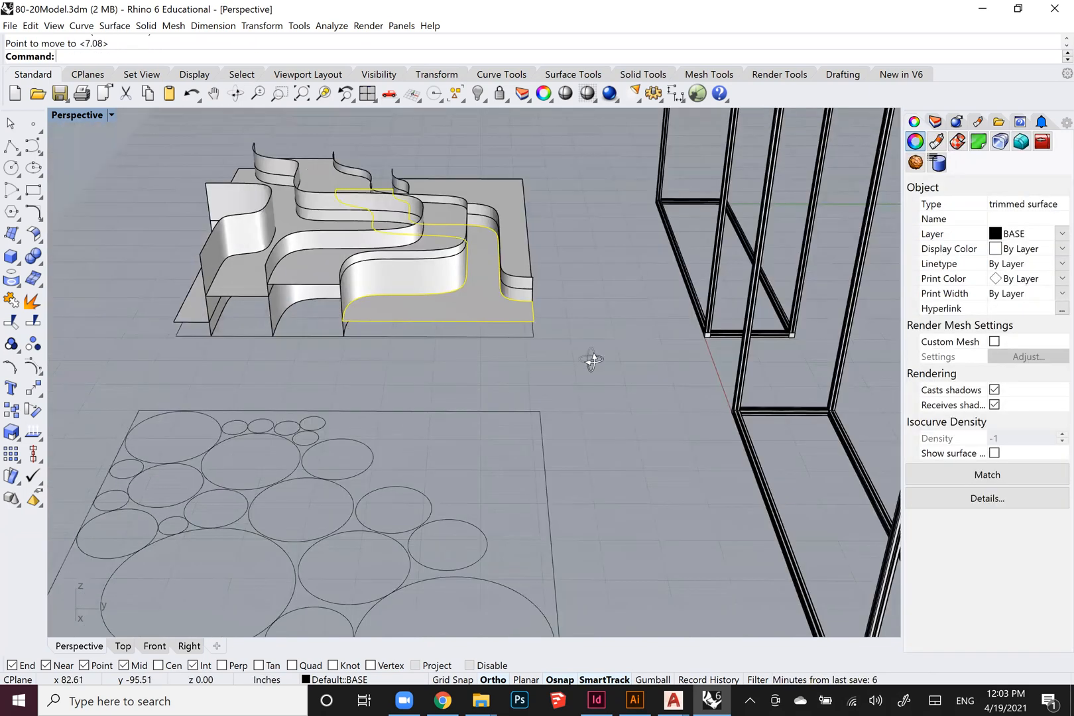
{"action": "scroll", "coordinate": [354, 315], "scroll_direction": "down", "scroll_amount": 2}
{"action": "right_click_drag", "start_coordinate": [385, 378], "coordinate": [502, 366]}
{"action": "left_click", "coordinate": [377, 319]}
{"action": "right_click_drag", "start_coordinate": [377, 319], "coordinate": [629, 394]}
{"action": "scroll", "coordinate": [527, 352], "scroll_direction": "up", "scroll_amount": 5}
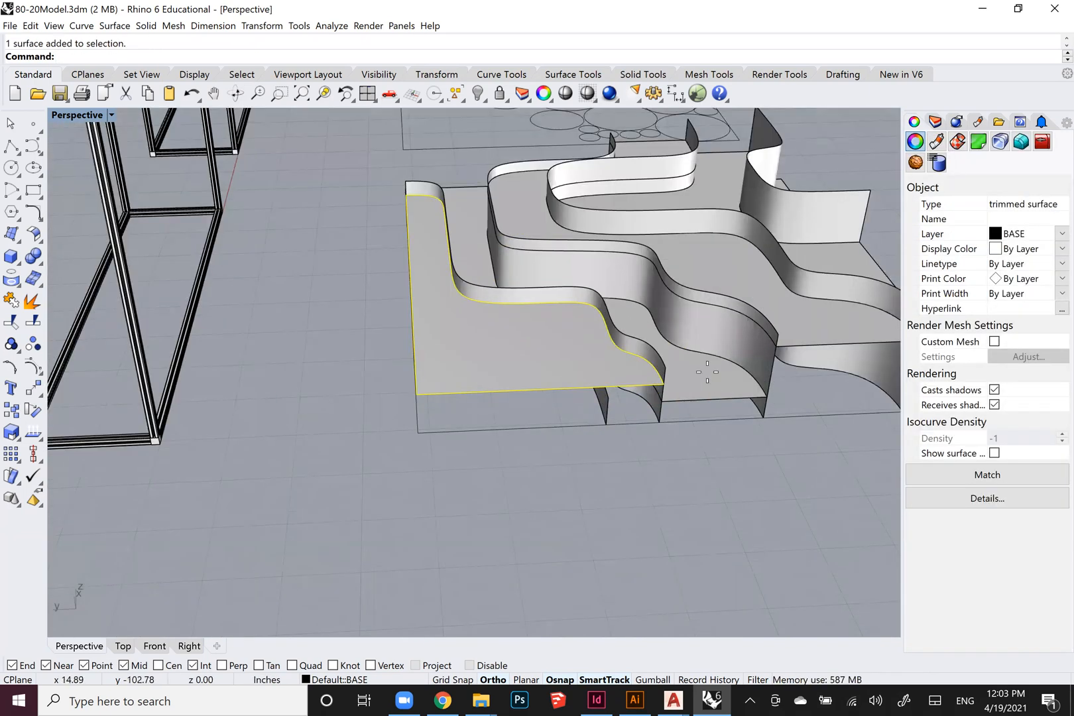
{"action": "right_click", "coordinate": [708, 373]}
{"action": "scroll", "coordinate": [678, 377], "scroll_direction": "up", "scroll_amount": 6}
{"action": "left_click", "coordinate": [651, 389]}
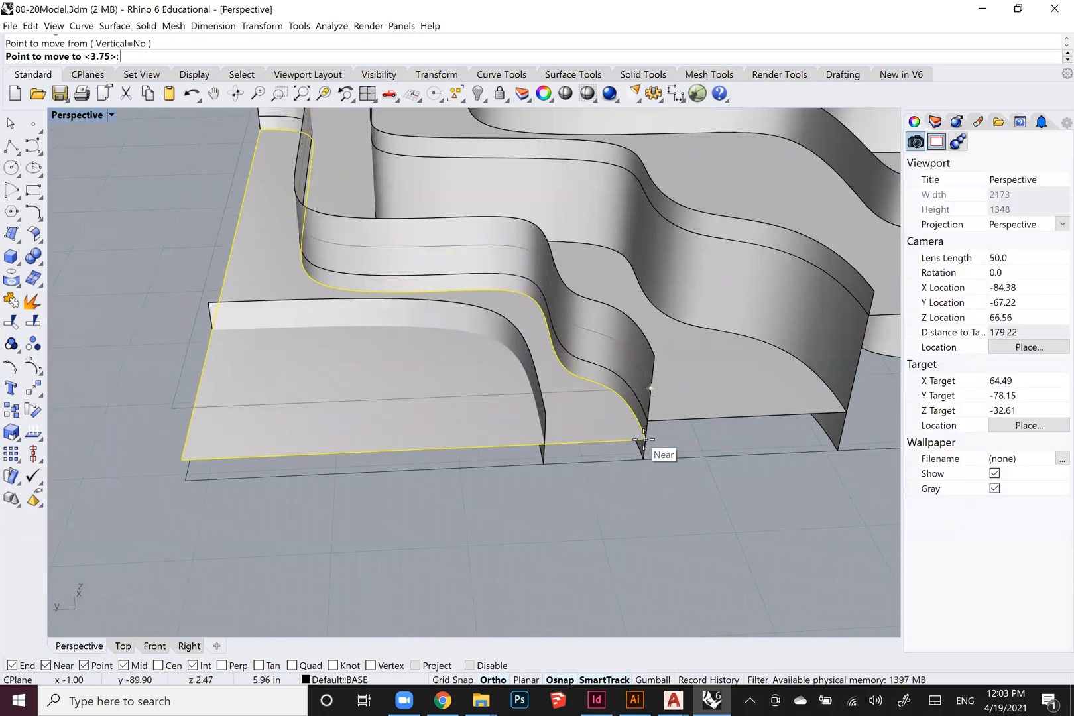
{"action": "left_click", "coordinate": [645, 439]}
{"action": "left_click", "coordinate": [544, 502]}
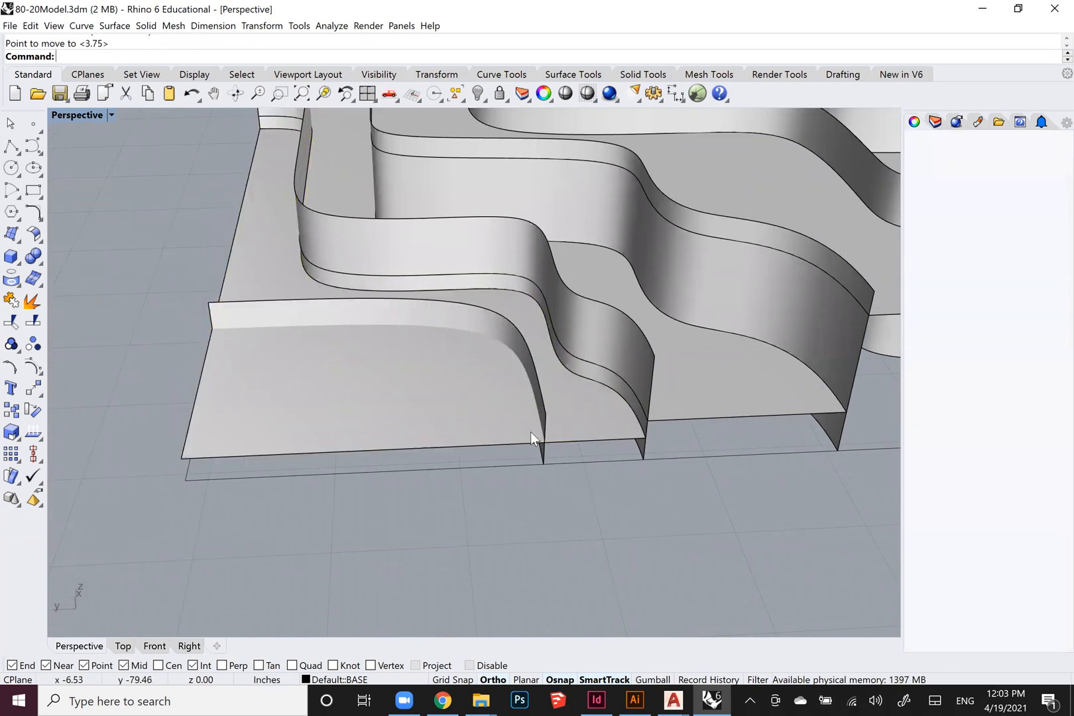
Split the lowered rear surface piece with the short curved wall at the rear corner.
{"action": "scroll", "coordinate": [531, 432], "scroll_direction": "down", "scroll_amount": 3}
{"action": "scroll", "coordinate": [502, 433], "scroll_direction": "down", "scroll_amount": 4}
{"action": "right_click_drag", "start_coordinate": [496, 383], "coordinate": [501, 390]}
{"action": "left_click", "coordinate": [501, 390]}
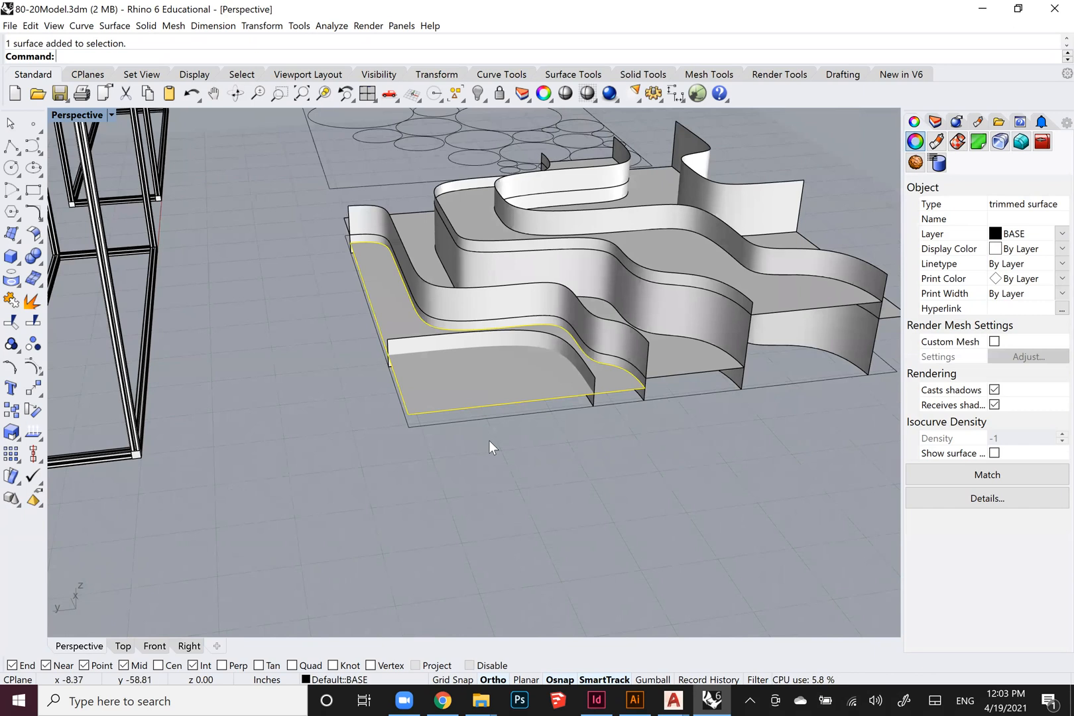
{"action": "key", "text": "Escape"}
{"action": "type", "text": "Si"}
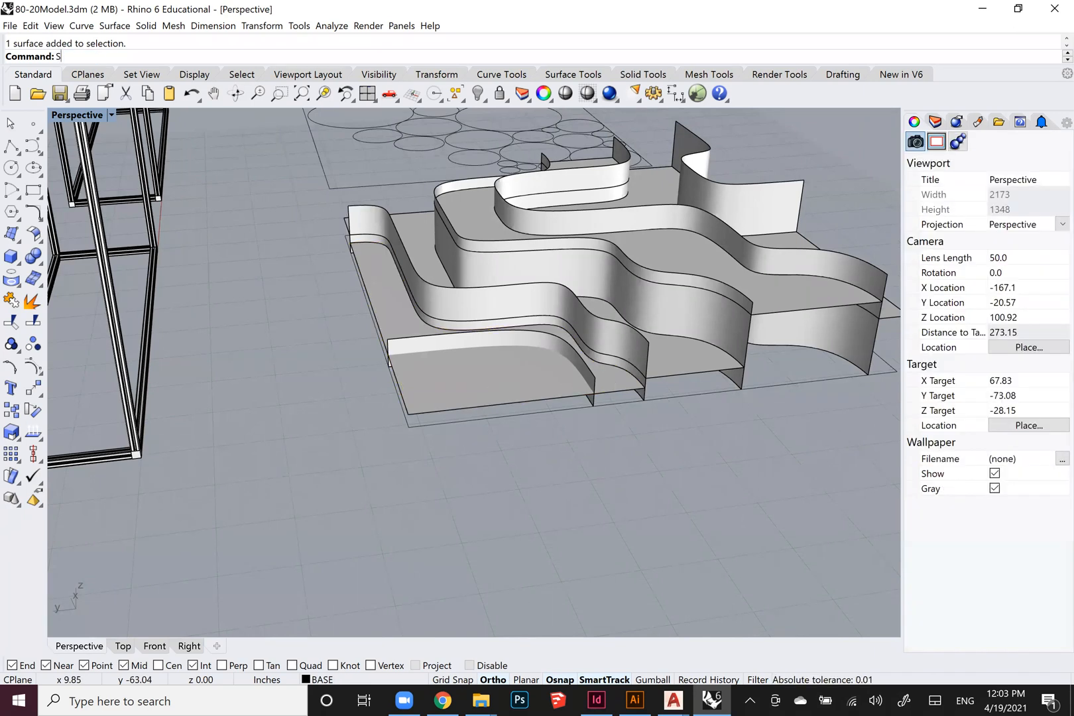
{"action": "key", "text": "Return"}
{"action": "left_click", "coordinate": [489, 388]}
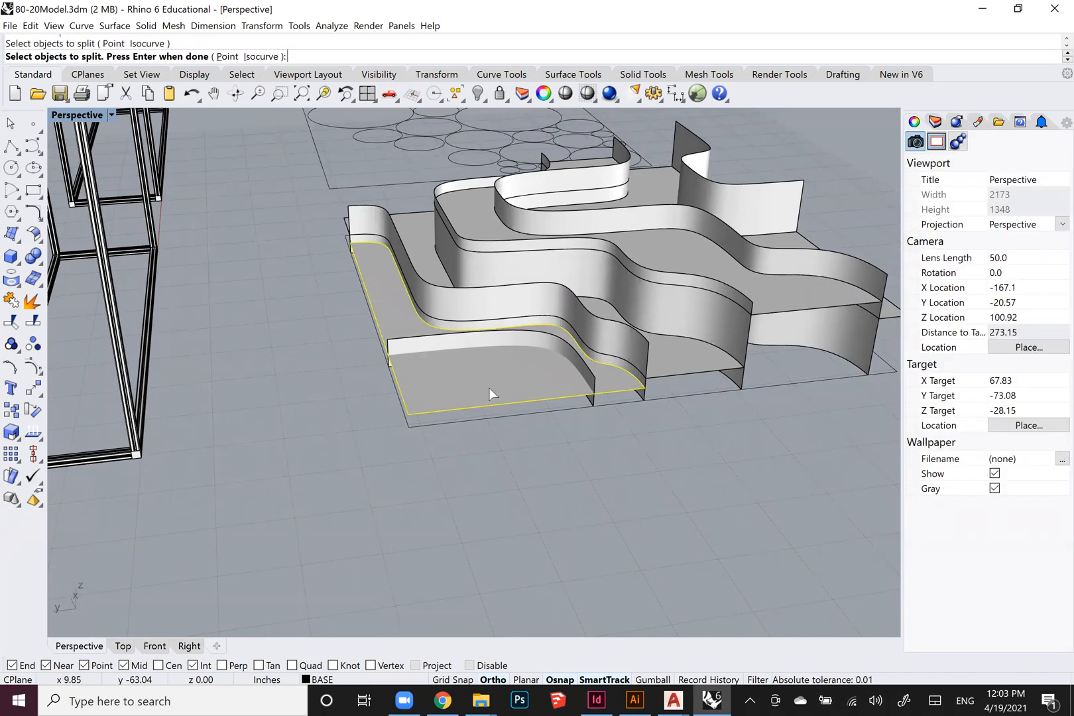
{"action": "key", "text": "Return"}
{"action": "key", "text": "Return"}
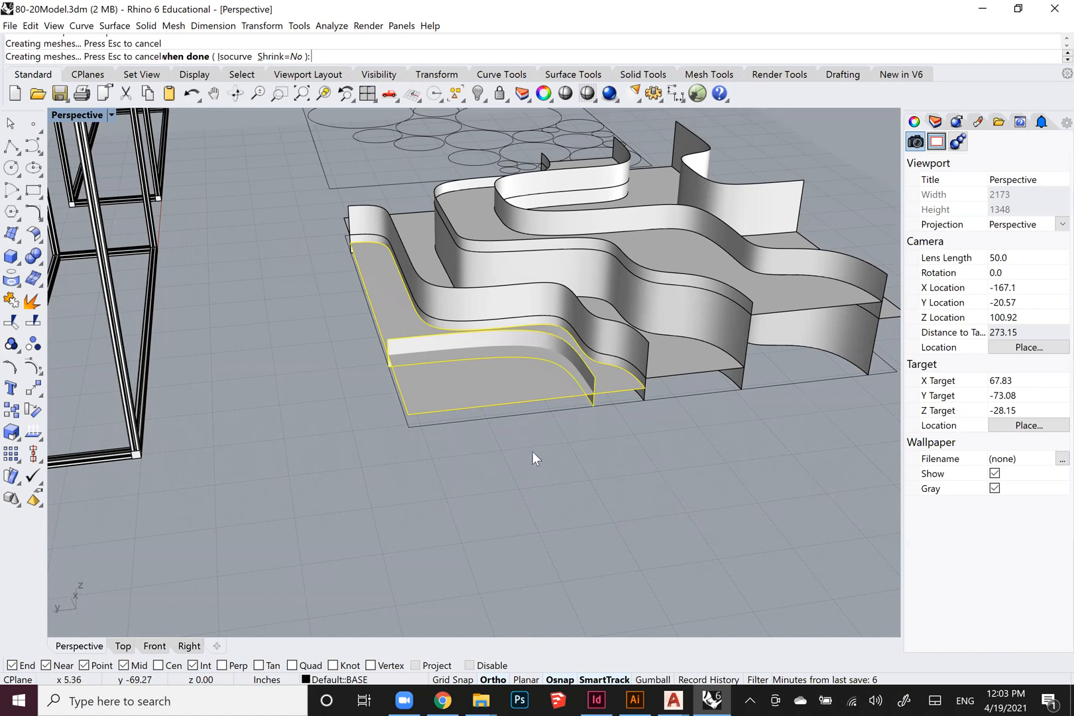
Move the rear corner surface piece straight down about 2.6 inches along the corner wall's end edge.
{"action": "left_click", "coordinate": [501, 390]}
{"action": "scroll", "coordinate": [581, 392], "scroll_direction": "up", "scroll_amount": 3}
{"action": "type", "text": "m"}
{"action": "key", "text": "Return"}
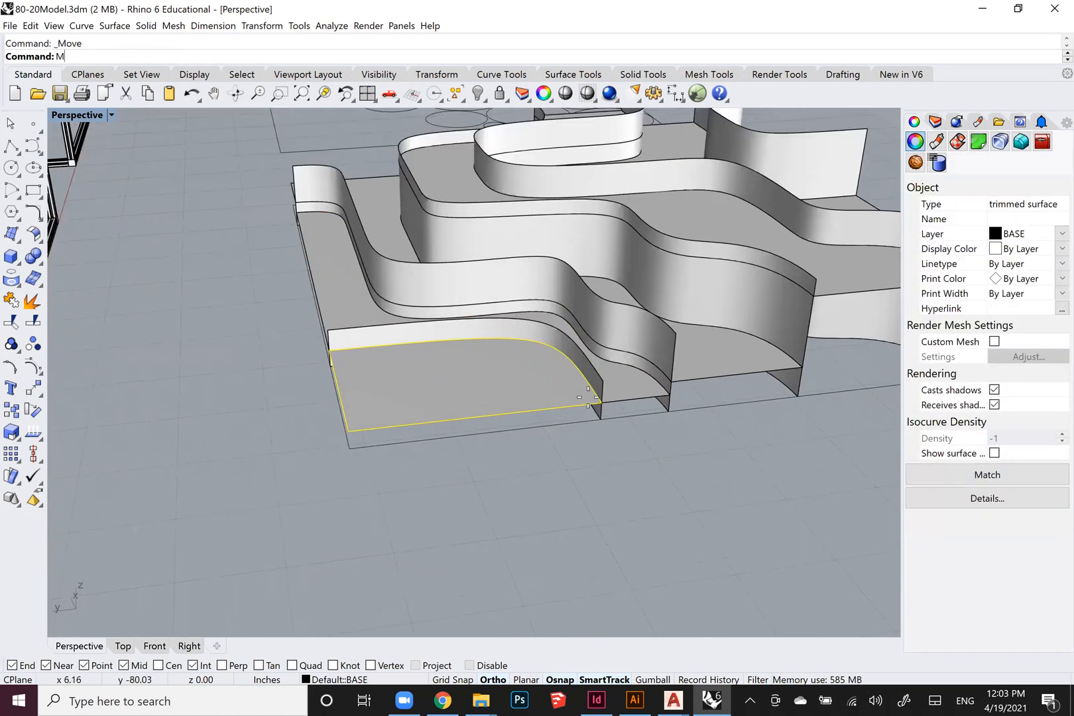
{"action": "left_click", "coordinate": [602, 402]}
{"action": "left_click", "coordinate": [601, 417]}
{"action": "key", "text": "Escape"}
Lower the surface strip between the second and third wavy walls straight down about 5.1 inches.
{"action": "scroll", "coordinate": [504, 394], "scroll_direction": "down", "scroll_amount": 5}
{"action": "right_click_drag", "start_coordinate": [330, 451], "coordinate": [401, 337]}
{"action": "scroll", "coordinate": [398, 325], "scroll_direction": "up", "scroll_amount": 4}
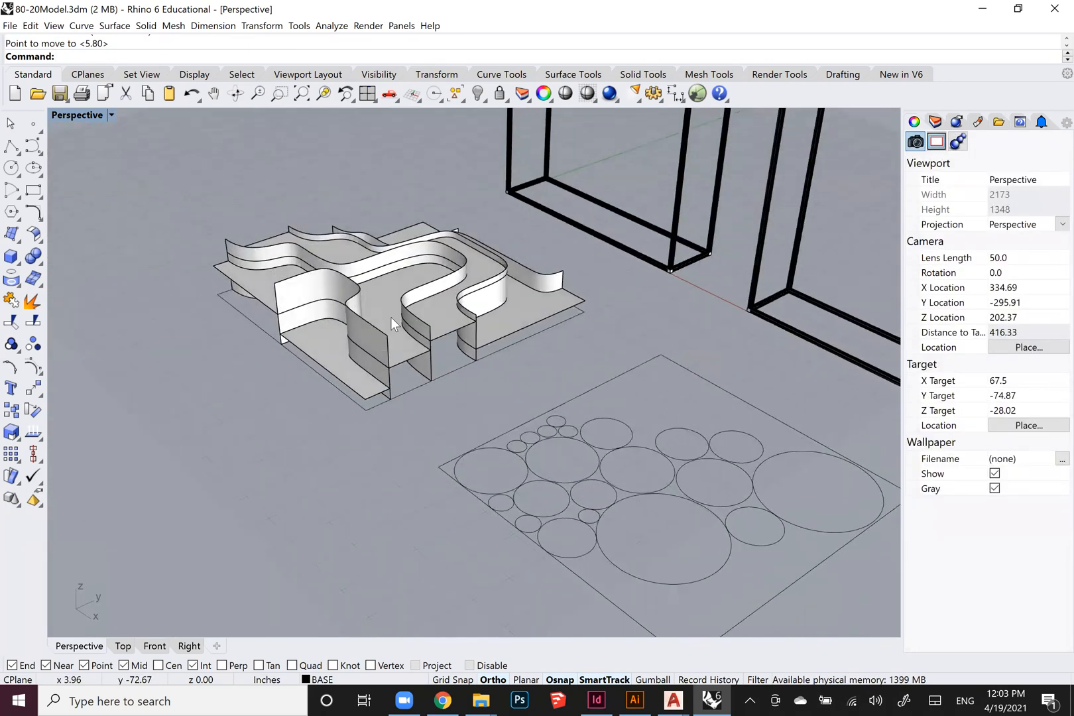
{"action": "left_click", "coordinate": [424, 300]}
{"action": "key", "text": "Return"}
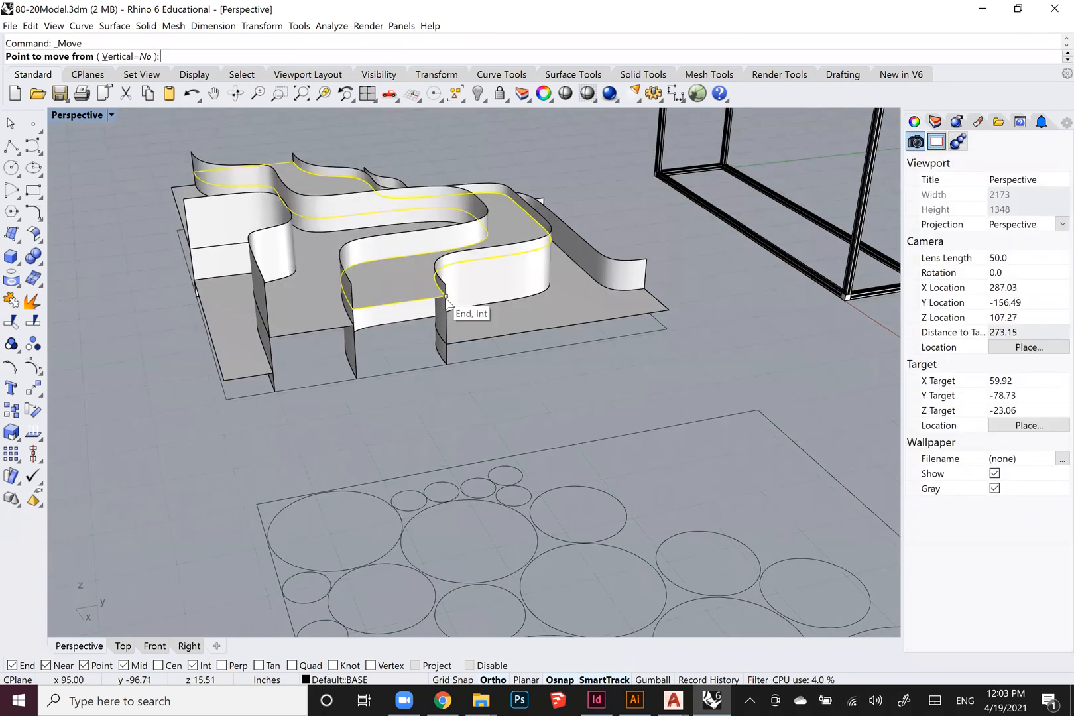
{"action": "left_click", "coordinate": [426, 299]}
{"action": "left_click", "coordinate": [363, 323]}
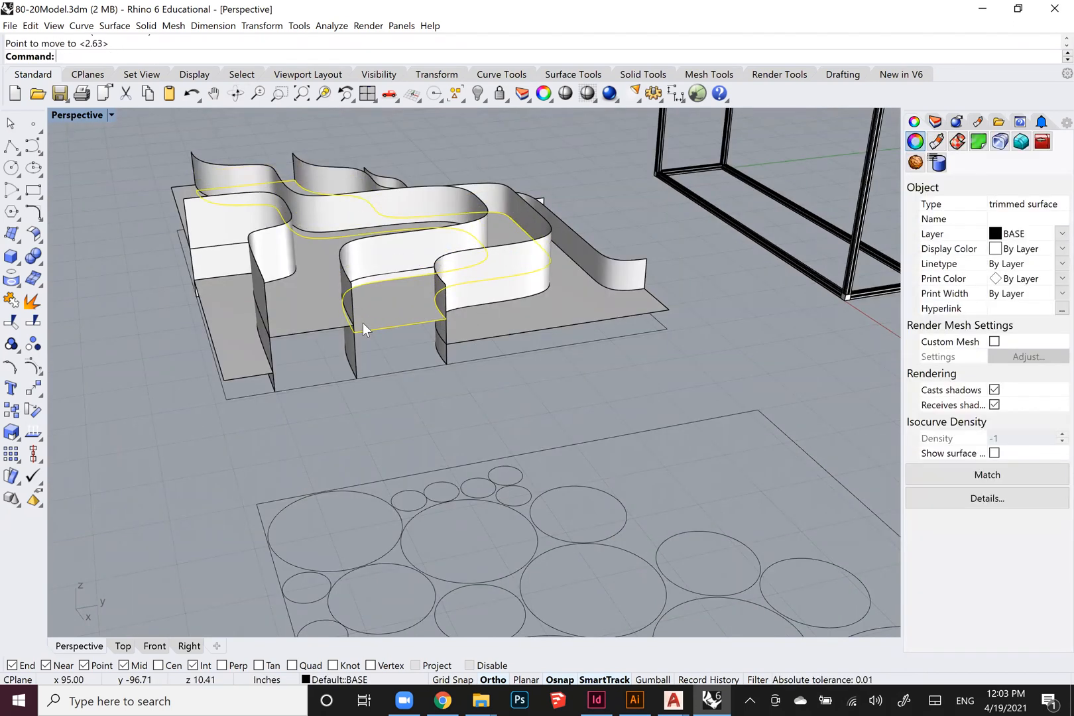
{"action": "left_click", "coordinate": [192, 320]}
Examine the stepped wavy panel alongside the circle pattern and the two box frames.
{"action": "scroll", "coordinate": [216, 351], "scroll_direction": "down", "scroll_amount": 4}
{"action": "right_click_drag", "start_coordinate": [246, 384], "coordinate": [299, 357]}
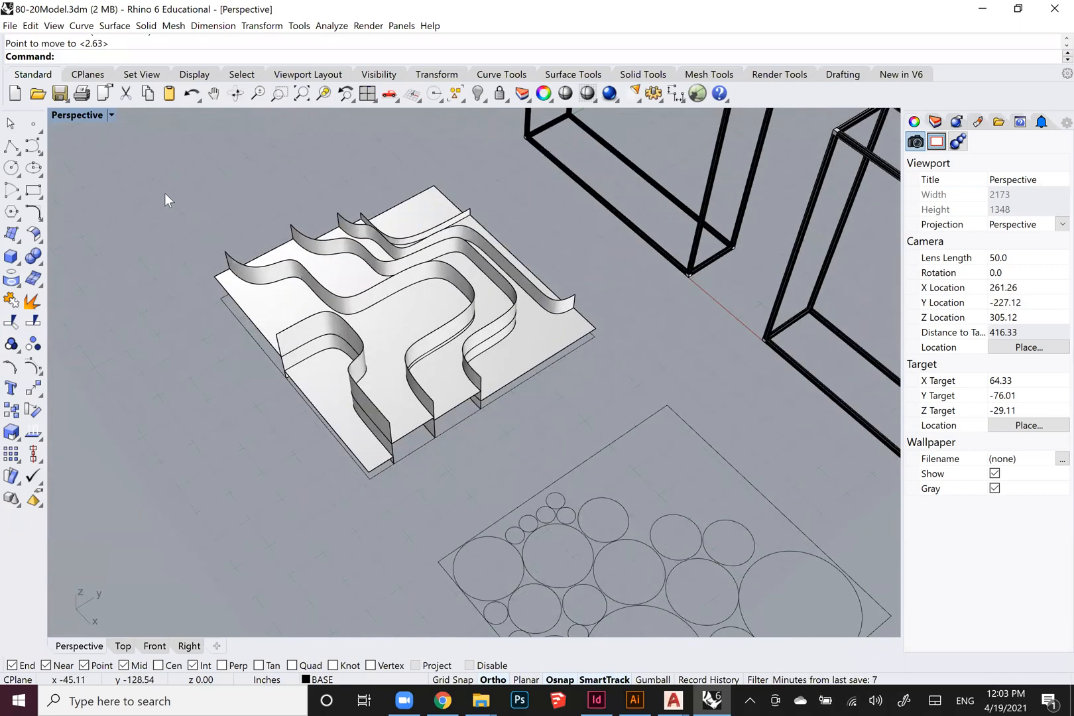
{"action": "scroll", "coordinate": [164, 193], "scroll_direction": "down", "scroll_amount": 4}
{"action": "right_click_drag", "start_coordinate": [444, 317], "coordinate": [356, 237]}
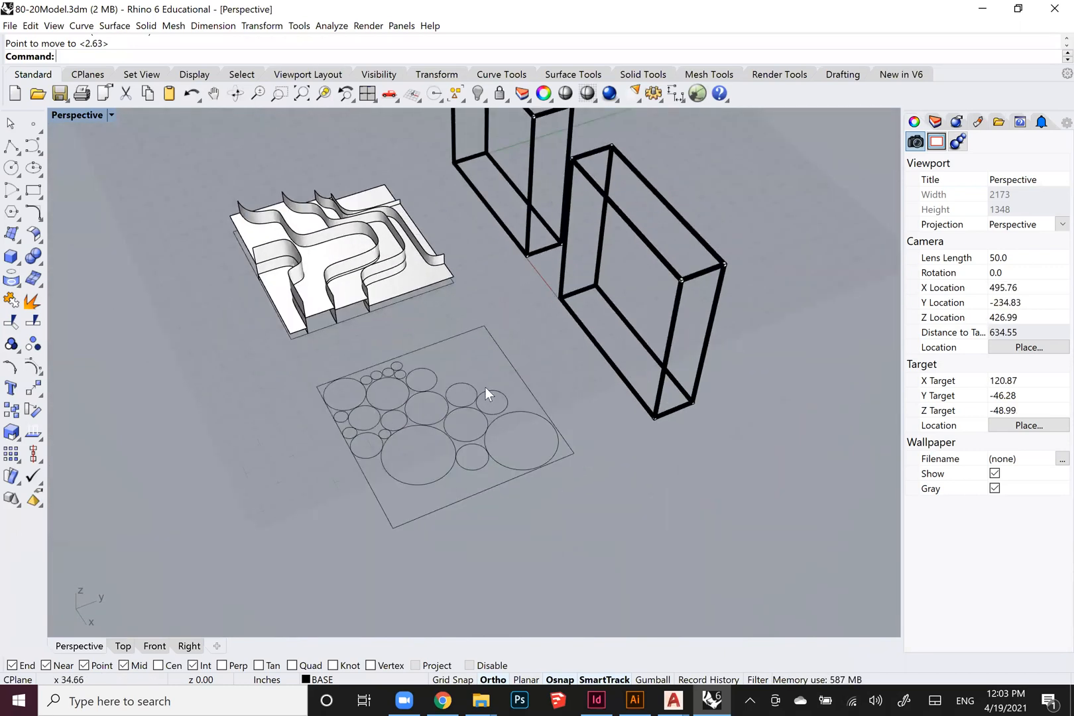
{"action": "right_click_drag", "start_coordinate": [487, 388], "coordinate": [621, 457], "text": "shift"}
{"action": "right_click_drag", "start_coordinate": [500, 267], "coordinate": [577, 236]}
{"action": "right_click_drag", "start_coordinate": [487, 312], "coordinate": [474, 364], "text": "shift"}
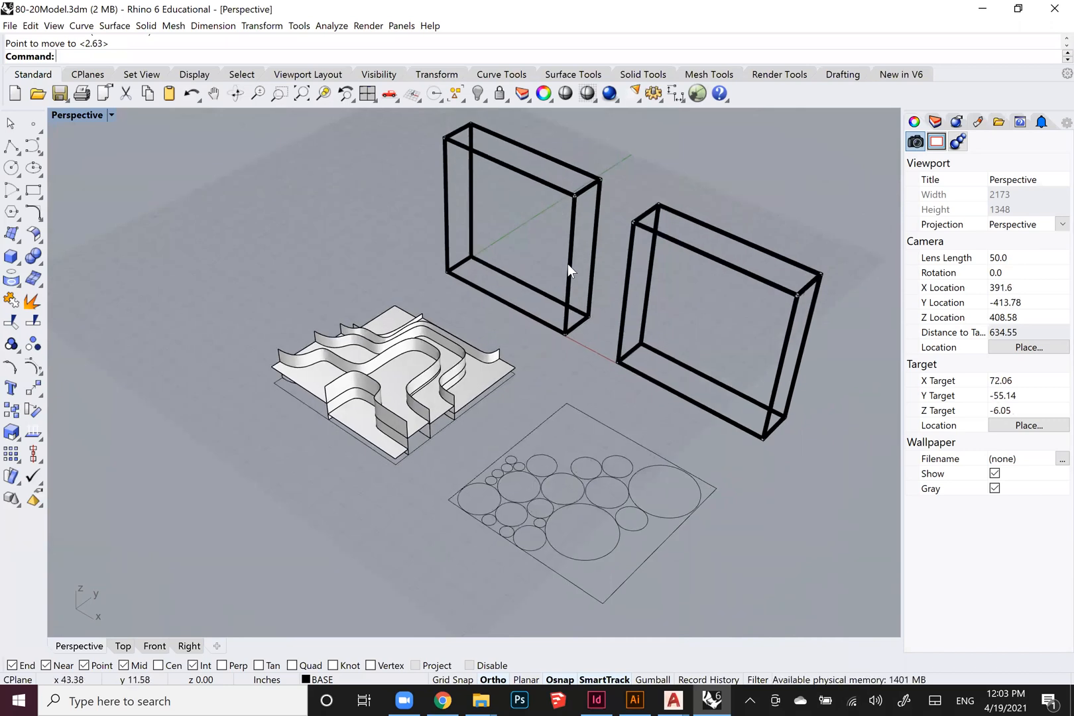
Group all the curves, surfaces and extruded walls of the wavy panel, and check that they select as one object.
{"action": "right_click_drag", "start_coordinate": [342, 321], "coordinate": [294, 263]}
{"action": "right_click_drag", "start_coordinate": [346, 315], "coordinate": [292, 259]}
{"action": "scroll", "coordinate": [289, 256], "scroll_direction": "up", "scroll_amount": 2}
{"action": "left_click_drag", "start_coordinate": [288, 252], "coordinate": [563, 452]}
{"action": "key", "text": "Return"}
{"action": "left_click", "coordinate": [369, 429]}
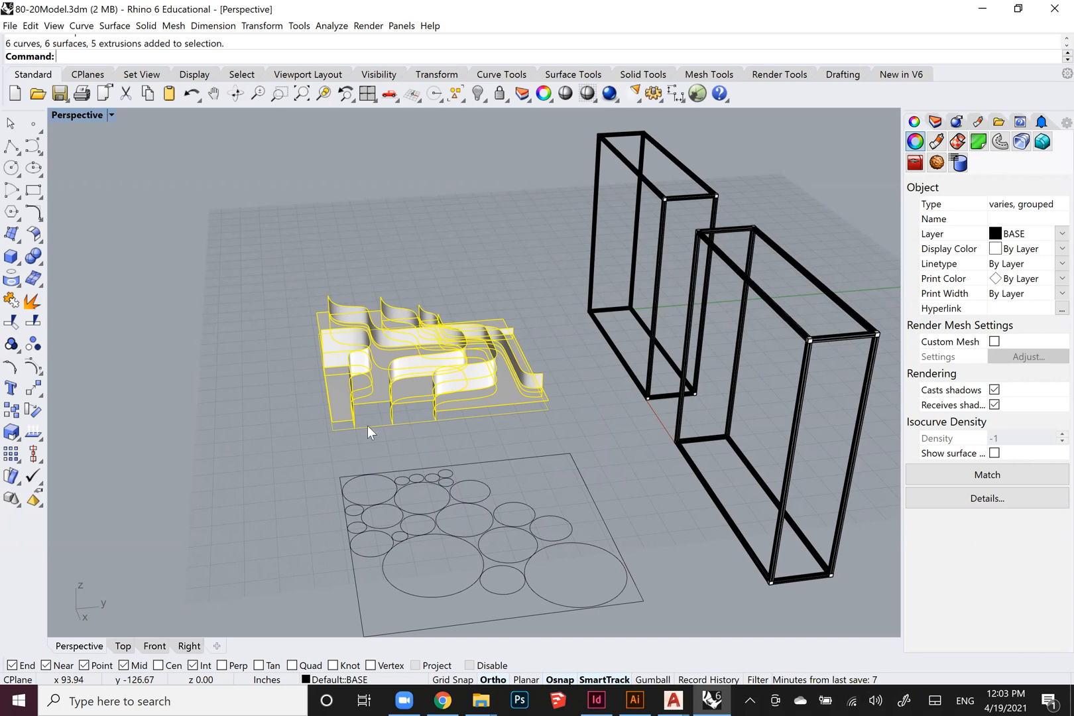
{"action": "left_click", "coordinate": [385, 451]}
{"action": "right_click_drag", "start_coordinate": [352, 428], "coordinate": [386, 428]}
Copy the grouped wavy panel straight across to the empty area beside it, on the side away from the box frames.
{"action": "left_click", "coordinate": [420, 333]}
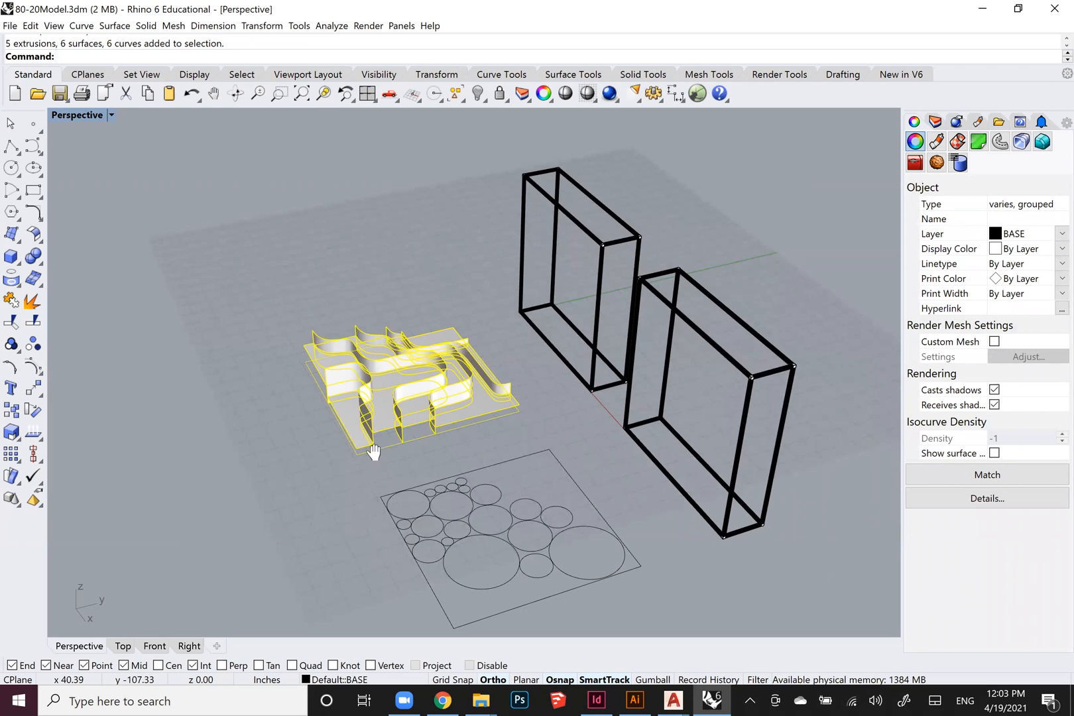
{"action": "right_click_drag", "start_coordinate": [374, 452], "coordinate": [402, 408], "text": "shift"}
{"action": "scroll", "coordinate": [401, 408], "scroll_direction": "down", "scroll_amount": 2}
{"action": "type", "text": "C"}
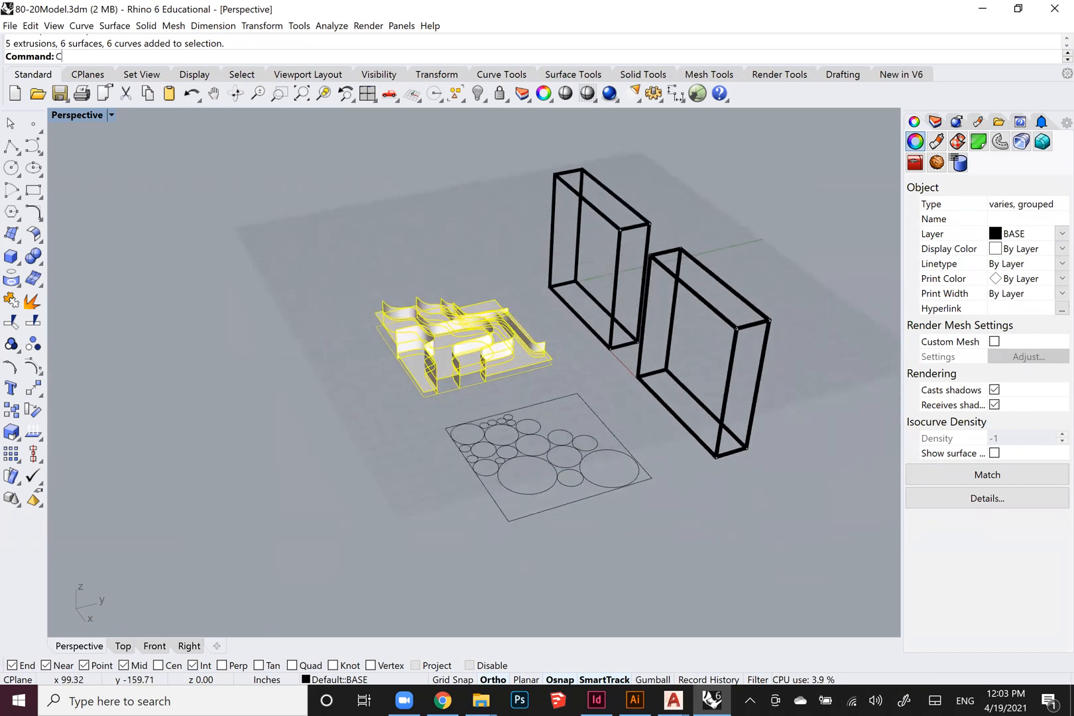
{"action": "type", "text": "opy"}
{"action": "key", "text": "Return"}
{"action": "left_click", "coordinate": [401, 407]}
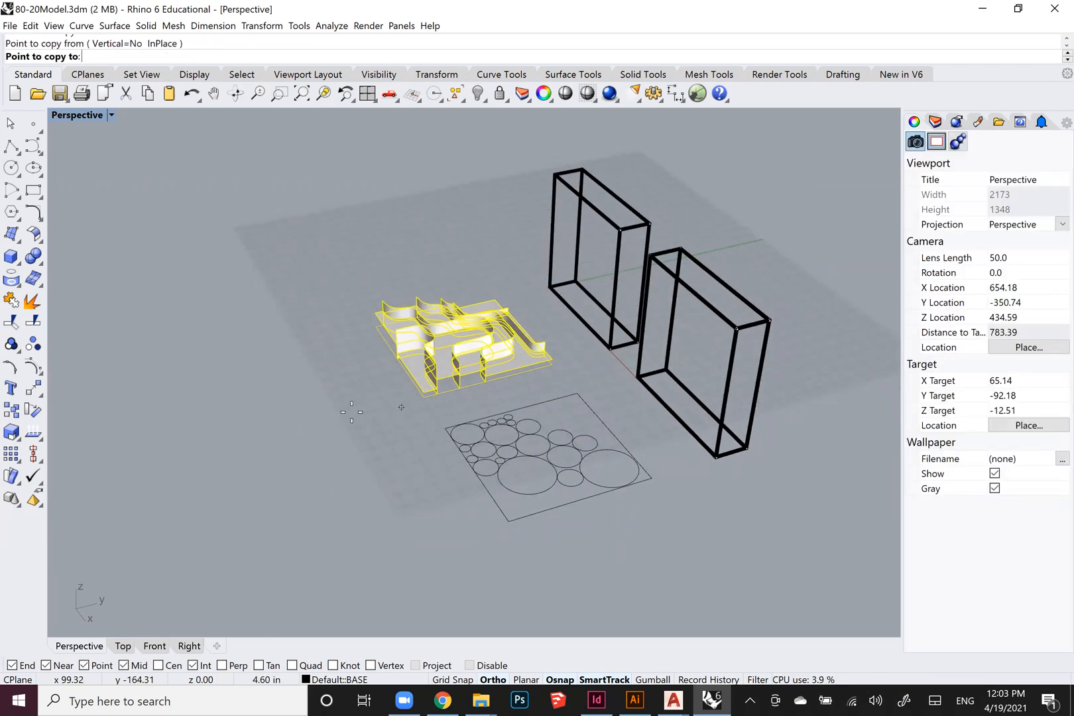
{"action": "left_click", "coordinate": [223, 446]}
{"action": "key", "text": "Return"}
Place the copy of the wavy panel in the empty area and rotate it upright about one edge of its base outline.
{"action": "left_click", "coordinate": [260, 436]}
{"action": "type", "text": "Rotate3D"}
{"action": "key", "text": "Return"}
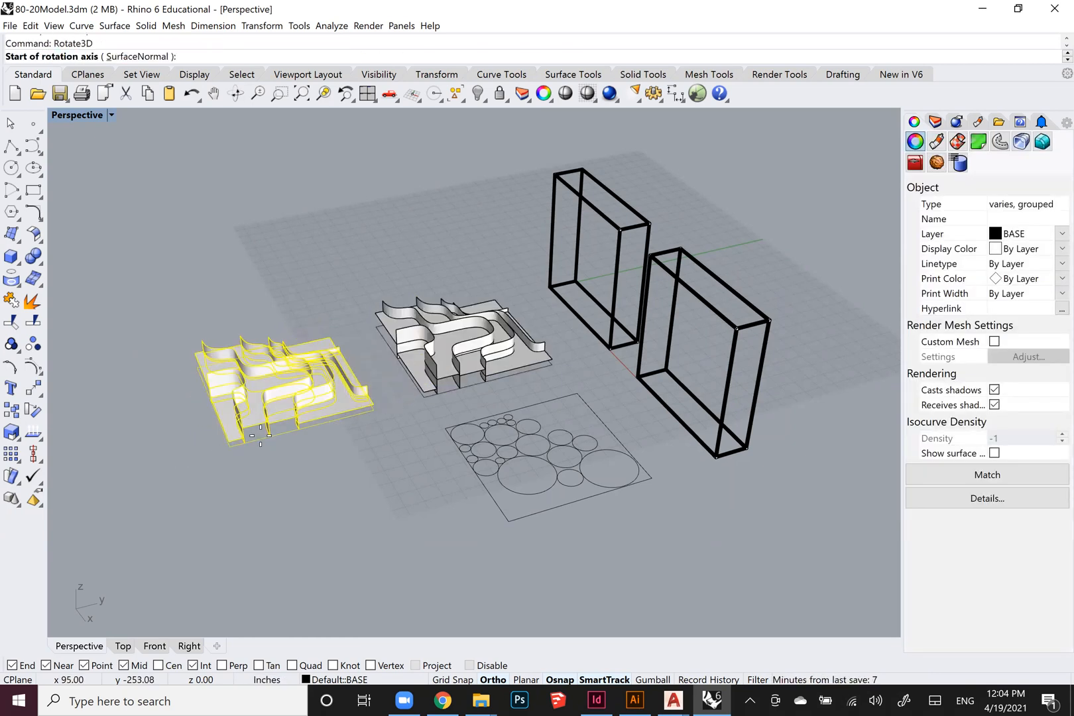
{"action": "left_click", "coordinate": [233, 447]}
{"action": "right_click_drag", "start_coordinate": [237, 450], "coordinate": [285, 500]}
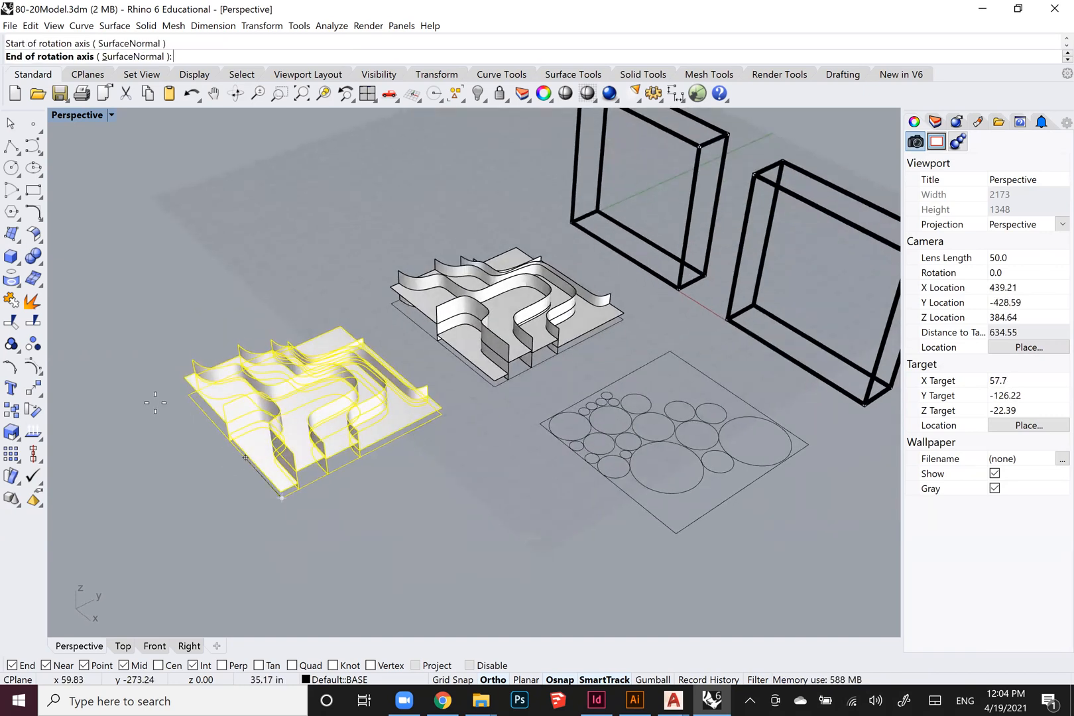
{"action": "scroll", "coordinate": [244, 456], "scroll_direction": "up", "scroll_amount": 4}
{"action": "left_click", "coordinate": [190, 398]}
{"action": "scroll", "coordinate": [179, 380], "scroll_direction": "down", "scroll_amount": 4}
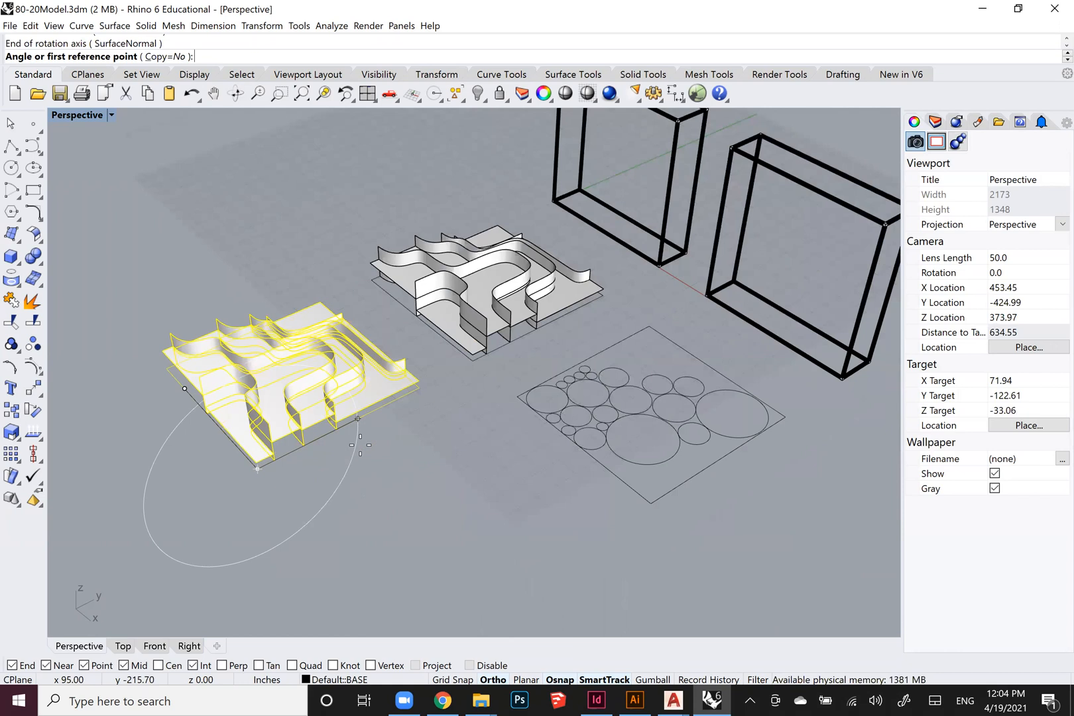
{"action": "left_click", "coordinate": [358, 418]}
{"action": "left_click", "coordinate": [209, 258]}
{"action": "left_click", "coordinate": [219, 256]}
Move the upright wavy panel by its bottom outline corner onto the matching bottom corner of the box frame nearer the flat panel.
{"action": "scroll", "coordinate": [296, 319], "scroll_direction": "down", "scroll_amount": 4}
{"action": "right_click_drag", "start_coordinate": [262, 320], "coordinate": [302, 338], "text": "shift"}
{"action": "right_click_drag", "start_coordinate": [302, 338], "coordinate": [248, 328]}
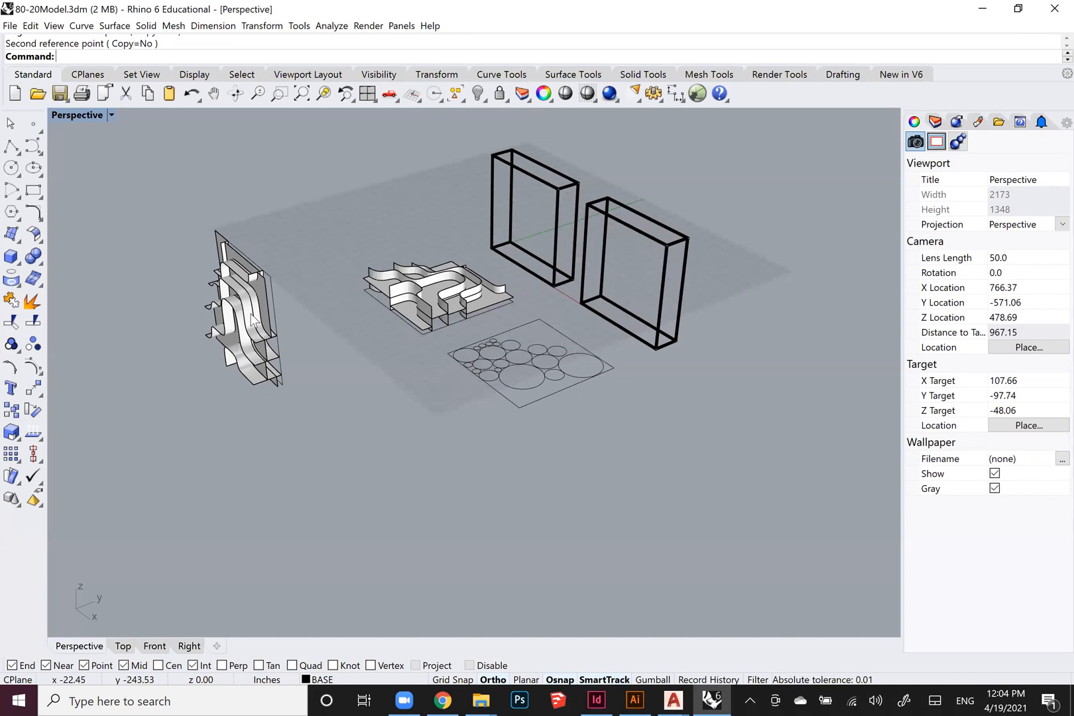
{"action": "scroll", "coordinate": [252, 321], "scroll_direction": "up", "scroll_amount": 2}
{"action": "right_click_drag", "start_coordinate": [325, 370], "coordinate": [362, 413], "text": "shift"}
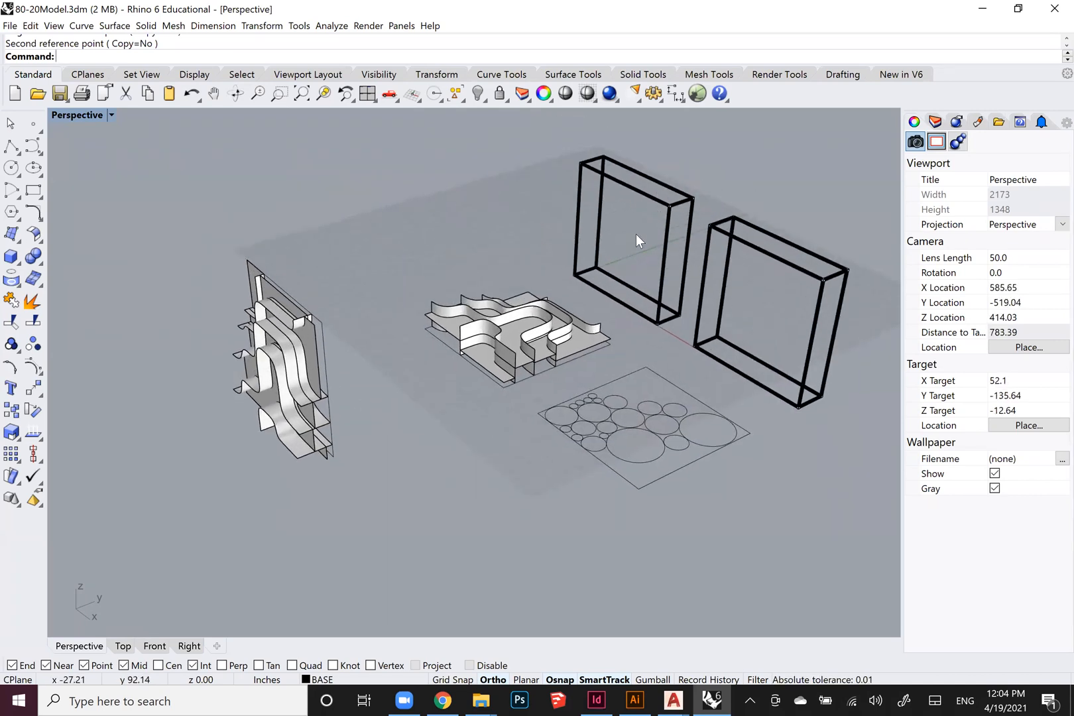
{"action": "left_click", "coordinate": [325, 461]}
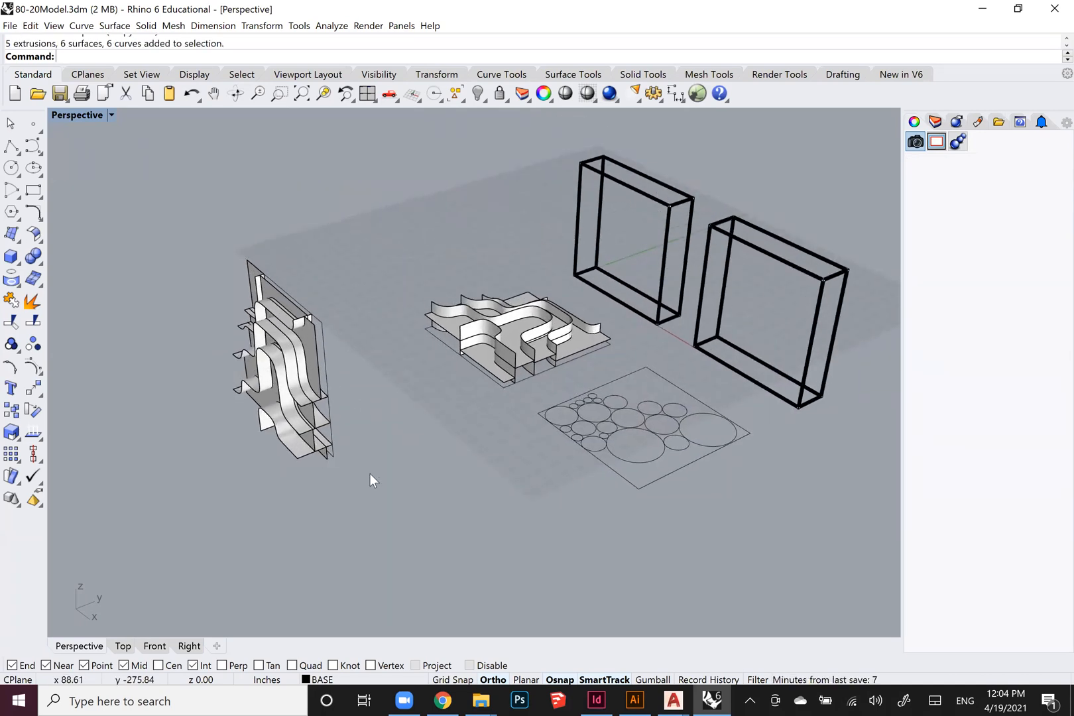
{"action": "type", "text": "m"}
{"action": "key", "text": "Return"}
{"action": "left_click", "coordinate": [334, 456]}
{"action": "right_click_drag", "start_coordinate": [396, 455], "coordinate": [277, 383]}
{"action": "right_click_drag", "start_coordinate": [430, 435], "coordinate": [368, 398]}
{"action": "scroll", "coordinate": [497, 393], "scroll_direction": "up", "scroll_amount": 8}
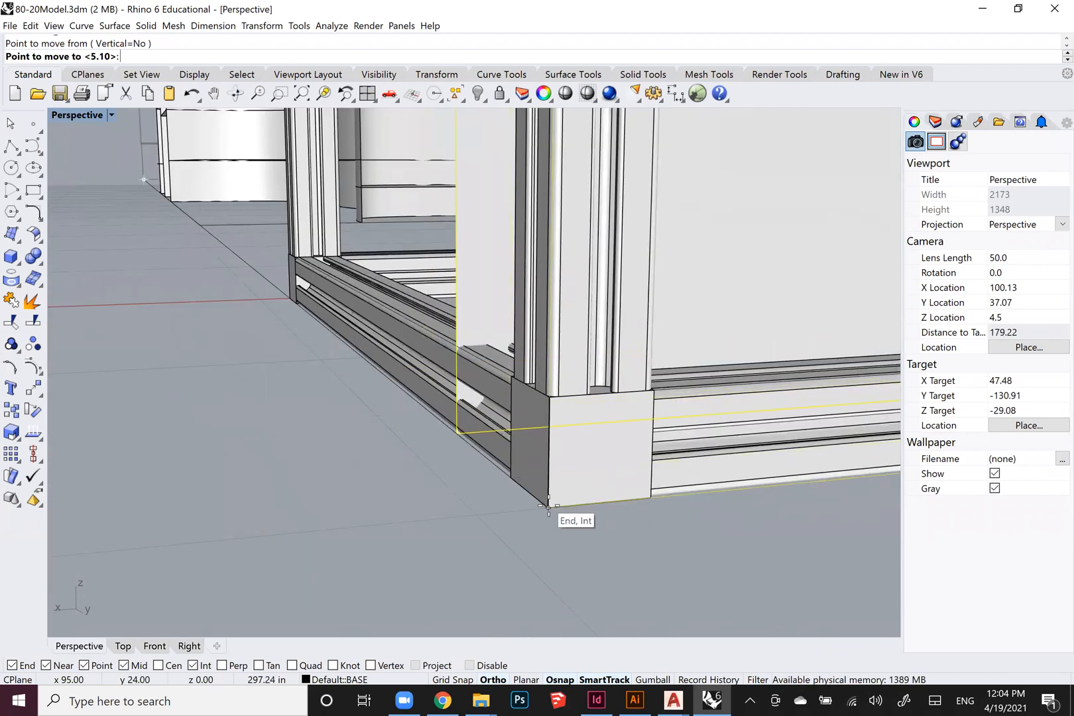
{"action": "left_click", "coordinate": [550, 507]}
{"action": "scroll", "coordinate": [435, 418], "scroll_direction": "down", "scroll_amount": 6}
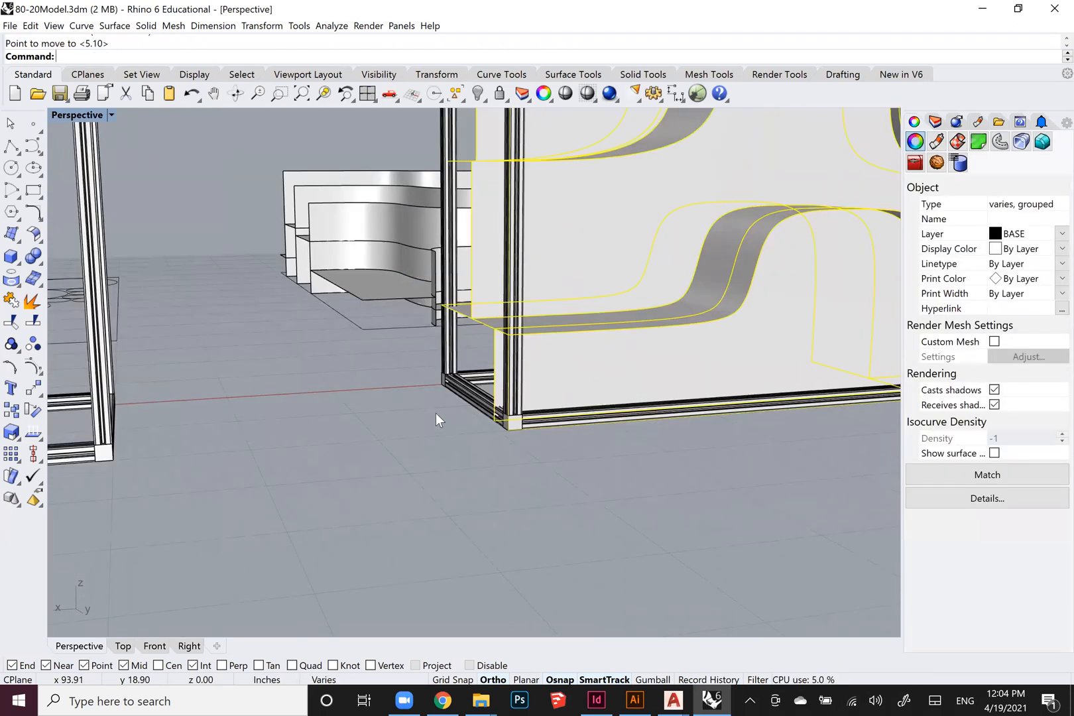
{"action": "left_click", "coordinate": [594, 431]}
Examine from several sides how the upright wavy panel sits inside its box frame, and check it as a grouped object.
{"action": "scroll", "coordinate": [504, 437], "scroll_direction": "down", "scroll_amount": 3}
{"action": "right_click_drag", "start_coordinate": [509, 369], "coordinate": [425, 381]}
{"action": "right_click_drag", "start_coordinate": [425, 382], "coordinate": [465, 332]}
{"action": "scroll", "coordinate": [517, 311], "scroll_direction": "up", "scroll_amount": 10}
{"action": "right_click_drag", "start_coordinate": [521, 302], "coordinate": [534, 215]}
{"action": "scroll", "coordinate": [547, 277], "scroll_direction": "down", "scroll_amount": 4}
{"action": "left_click", "coordinate": [424, 229]}
{"action": "right_click_drag", "start_coordinate": [425, 229], "coordinate": [412, 252]}
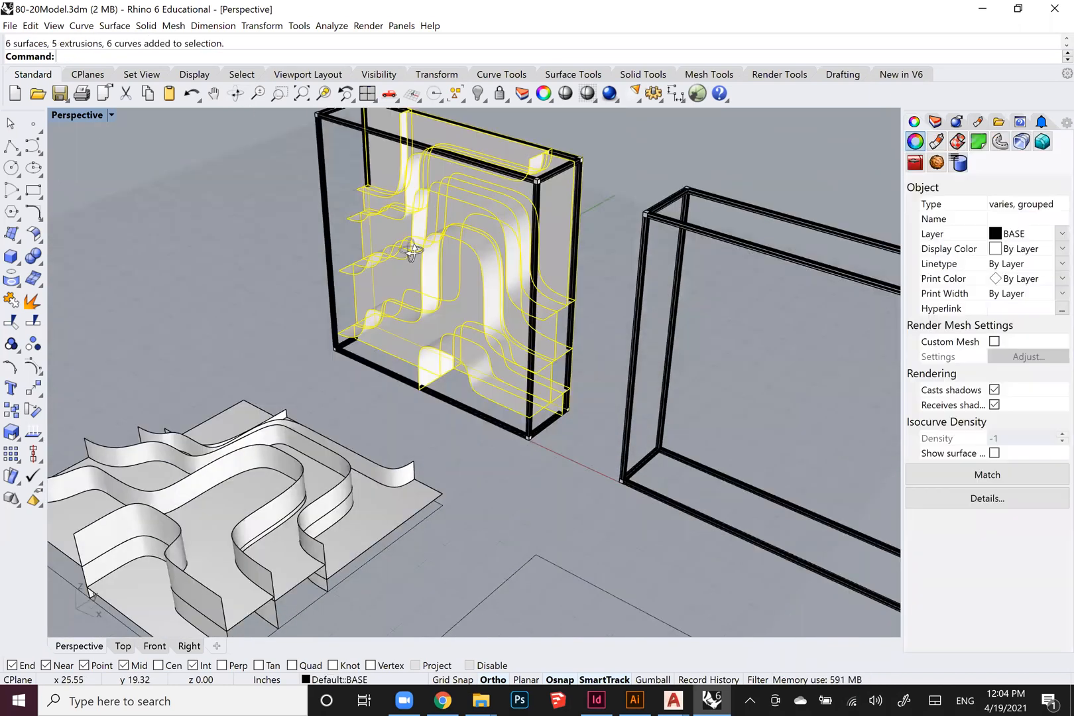
{"action": "left_click", "coordinate": [305, 266]}
{"action": "right_click_drag", "start_coordinate": [305, 266], "coordinate": [353, 260]}
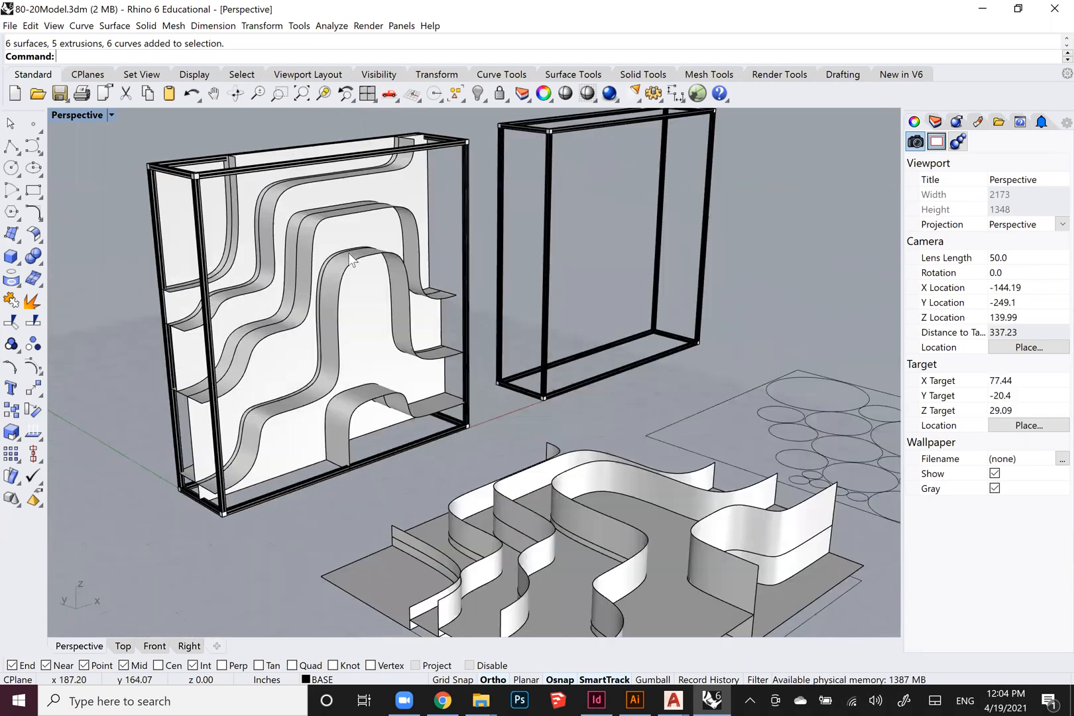
Extrude the large circle at the front edge of the circle pattern 6 inches upward.
{"action": "right_click_drag", "start_coordinate": [384, 366], "coordinate": [449, 542]}
{"action": "left_click", "coordinate": [475, 560]}
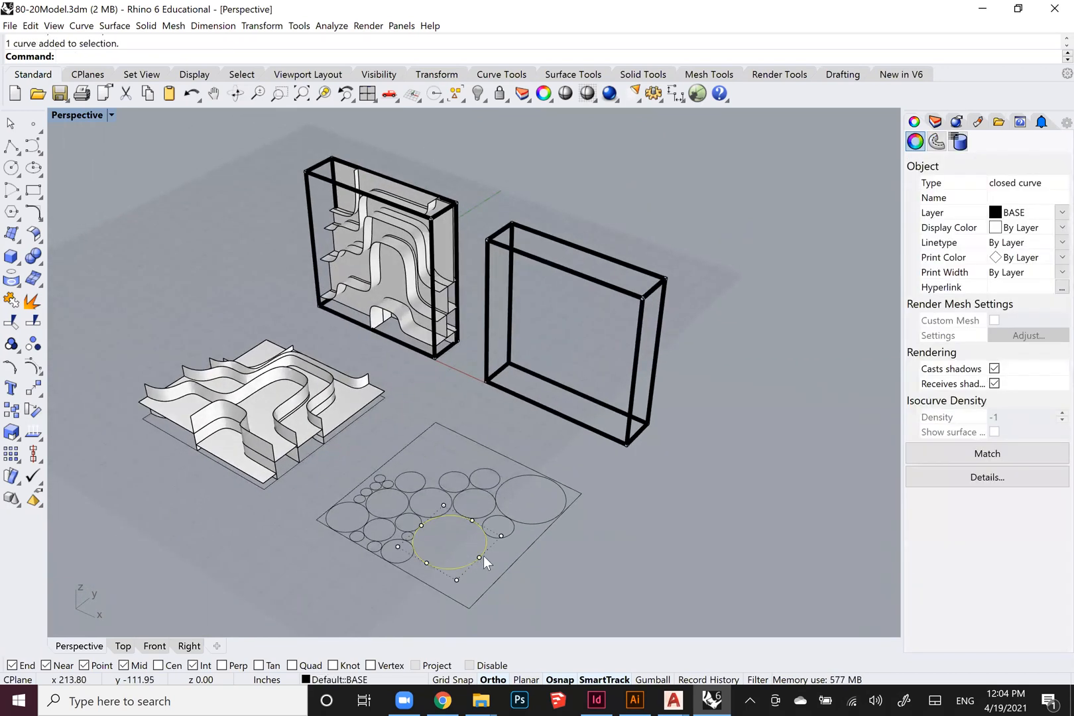
{"action": "type", "text": "ExtrudeCrv"}
{"action": "key", "text": "Return"}
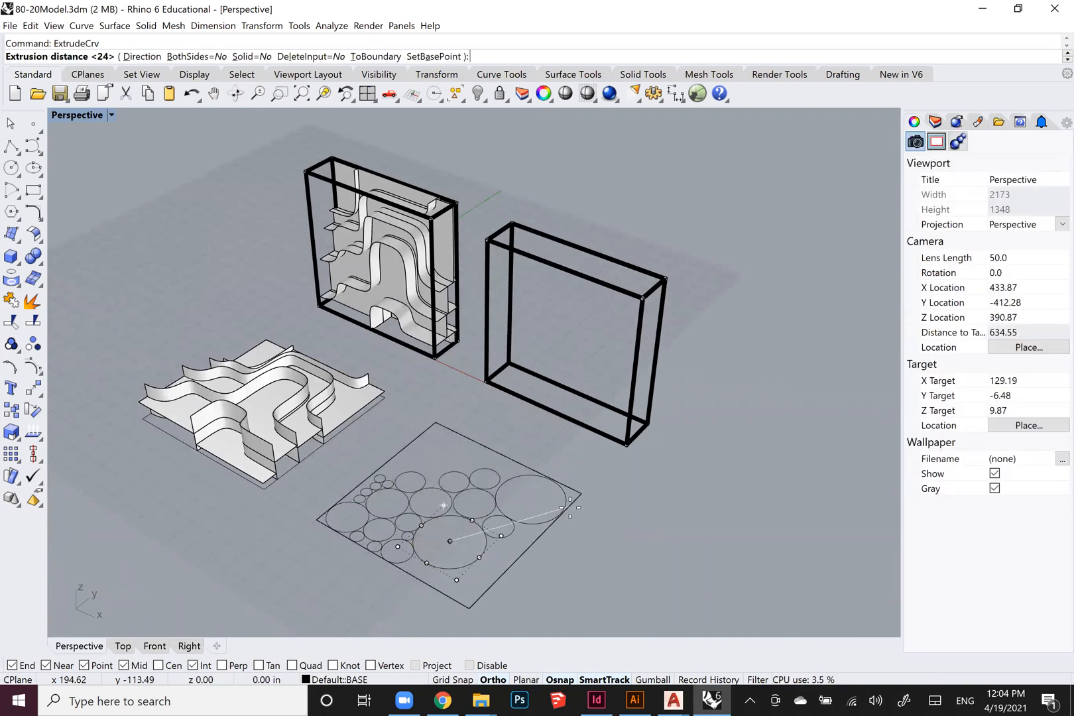
{"action": "left_click", "coordinate": [569, 507]}
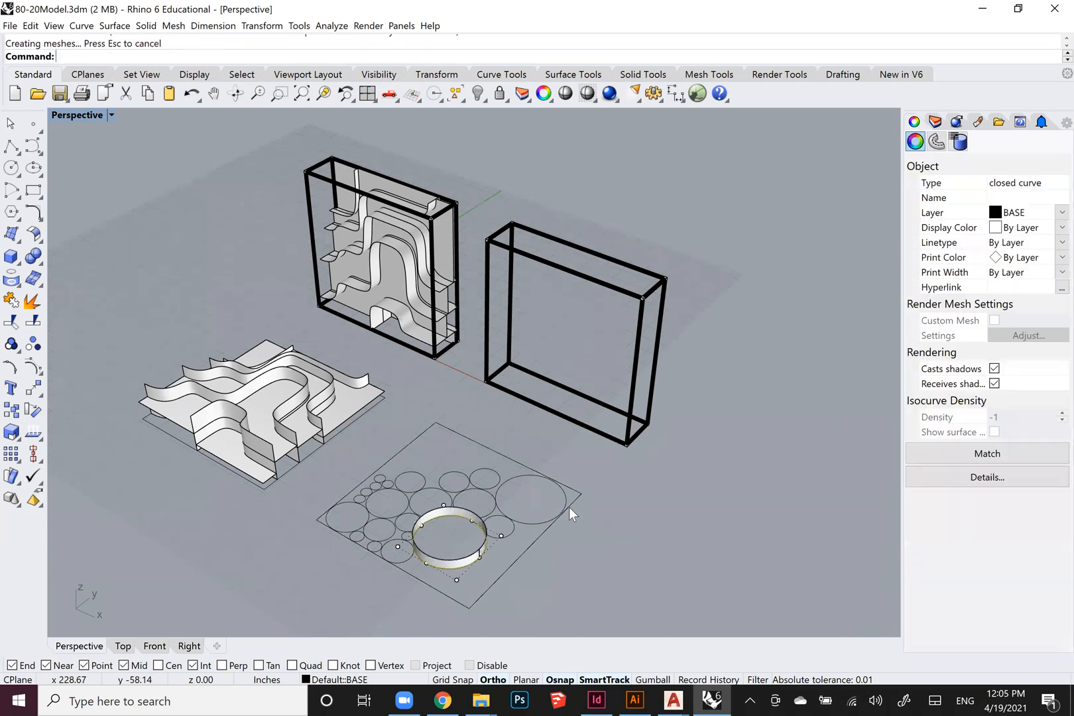
Extrude the small circle beside the first cylinder 12 inches and the largest circle at the pattern's corner 24 inches.
{"action": "left_click", "coordinate": [512, 531]}
{"action": "key", "text": "Return"}
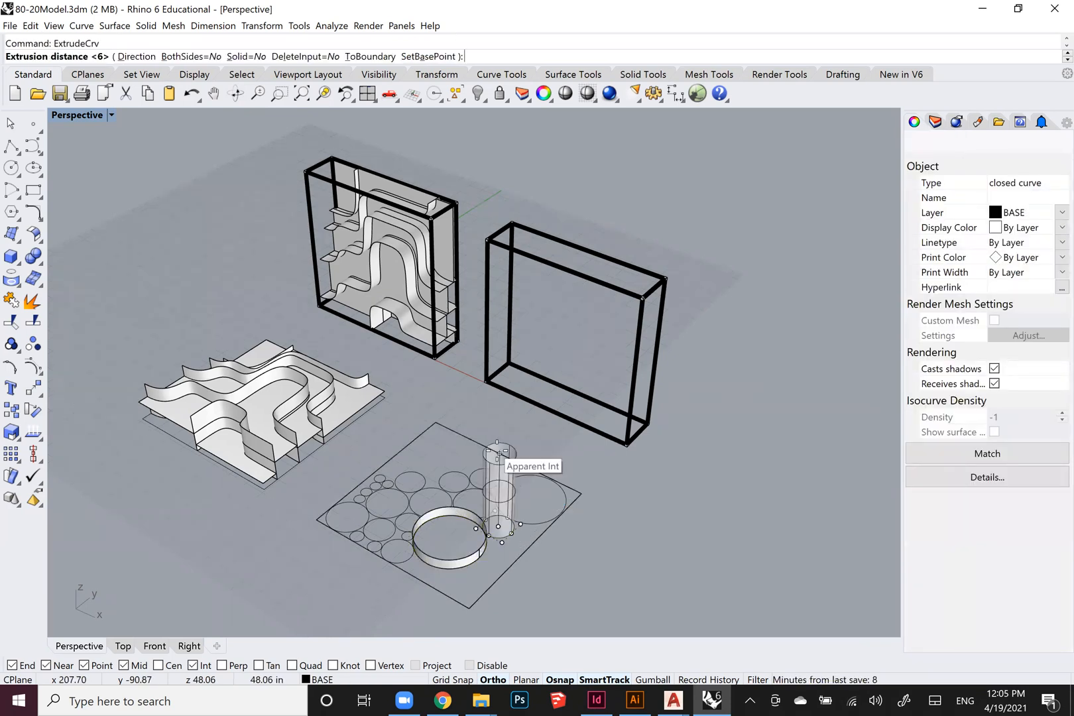
{"action": "left_click", "coordinate": [500, 453]}
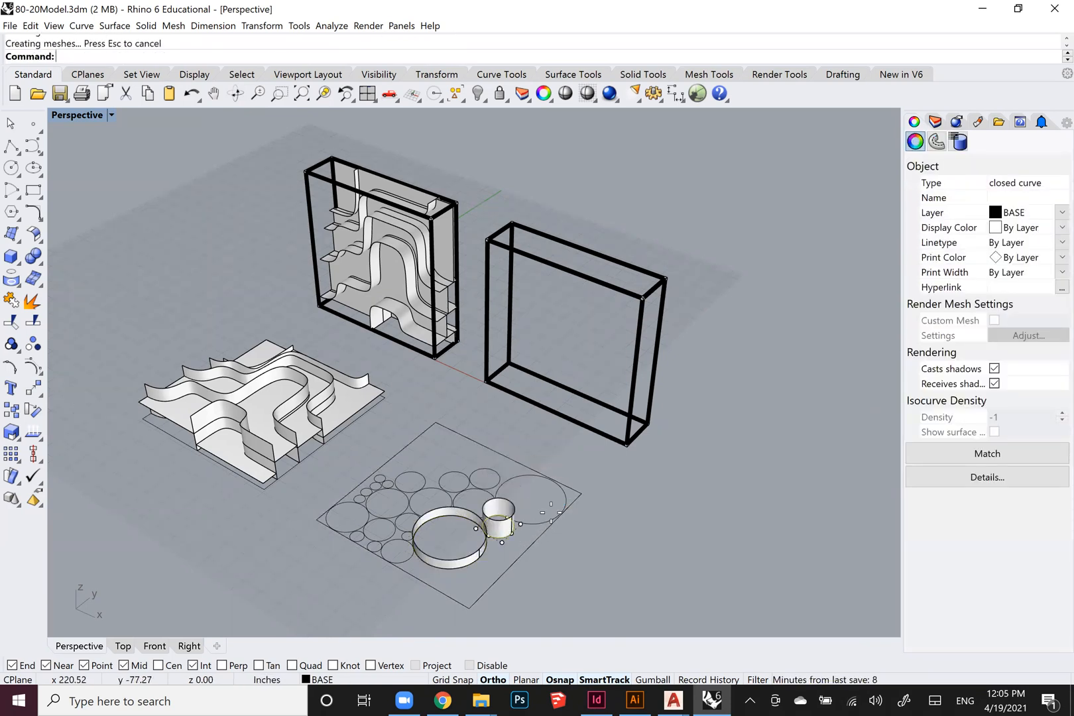
{"action": "left_click", "coordinate": [534, 522]}
{"action": "key", "text": "Return"}
{"action": "left_click", "coordinate": [555, 437]}
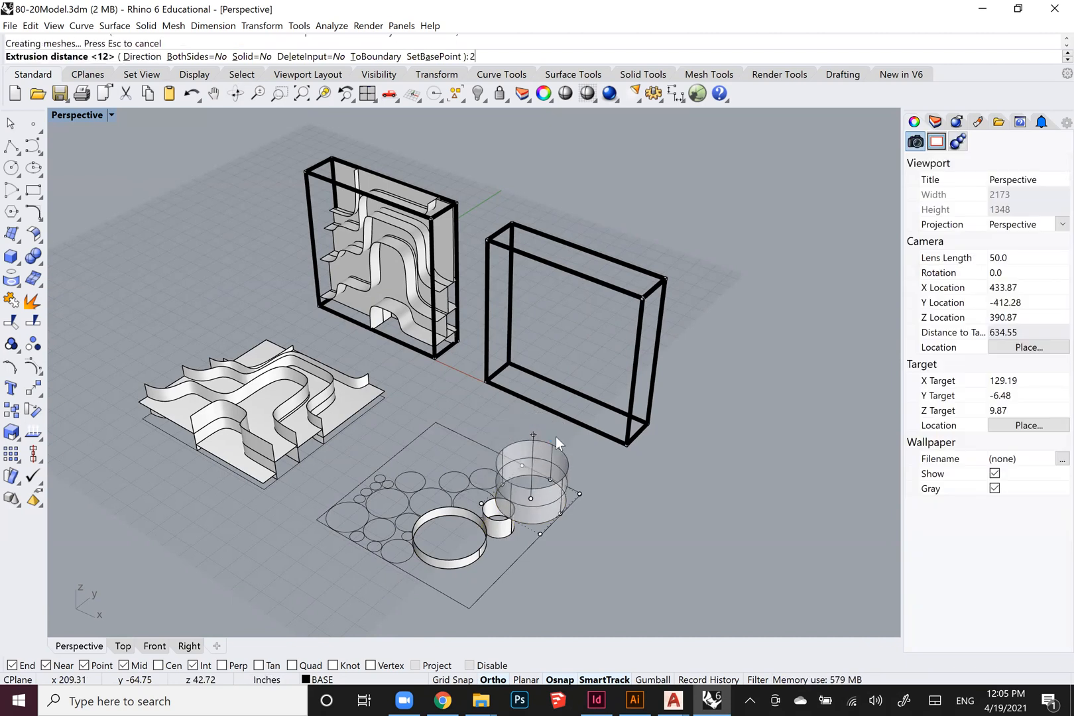
Examine the three extruded circles alongside the flat wavy panel and the two box frames.
{"action": "right_click_drag", "start_coordinate": [498, 469], "coordinate": [468, 477]}
{"action": "scroll", "coordinate": [453, 377], "scroll_direction": "down", "scroll_amount": 4}
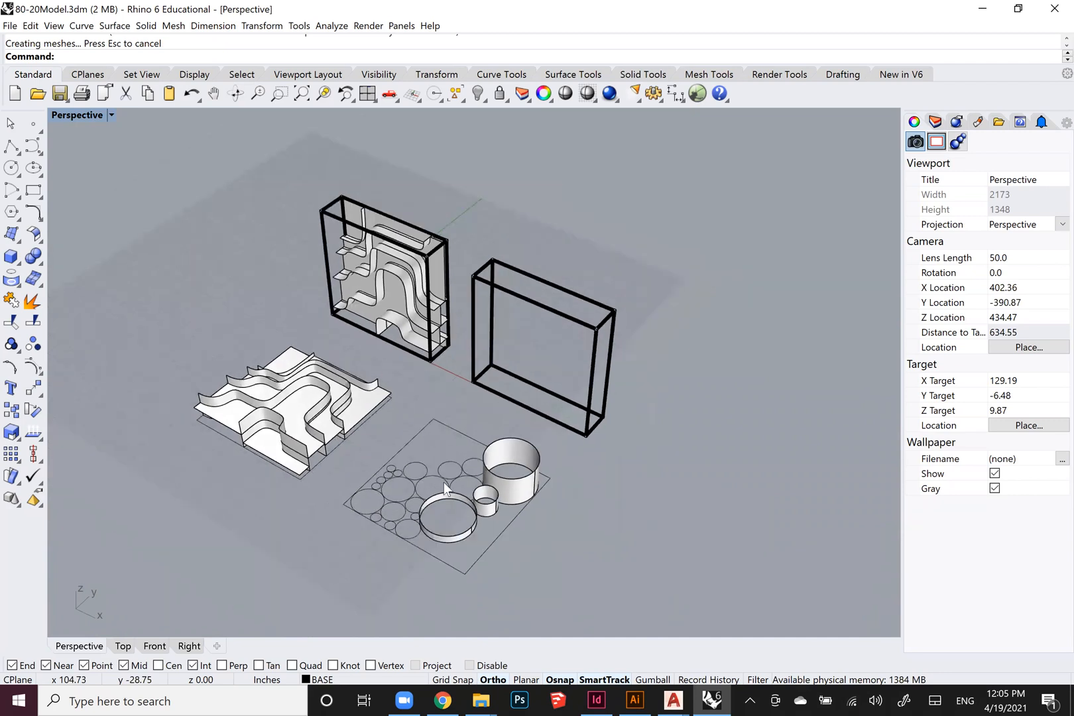
{"action": "scroll", "coordinate": [422, 433], "scroll_direction": "up", "scroll_amount": 4}
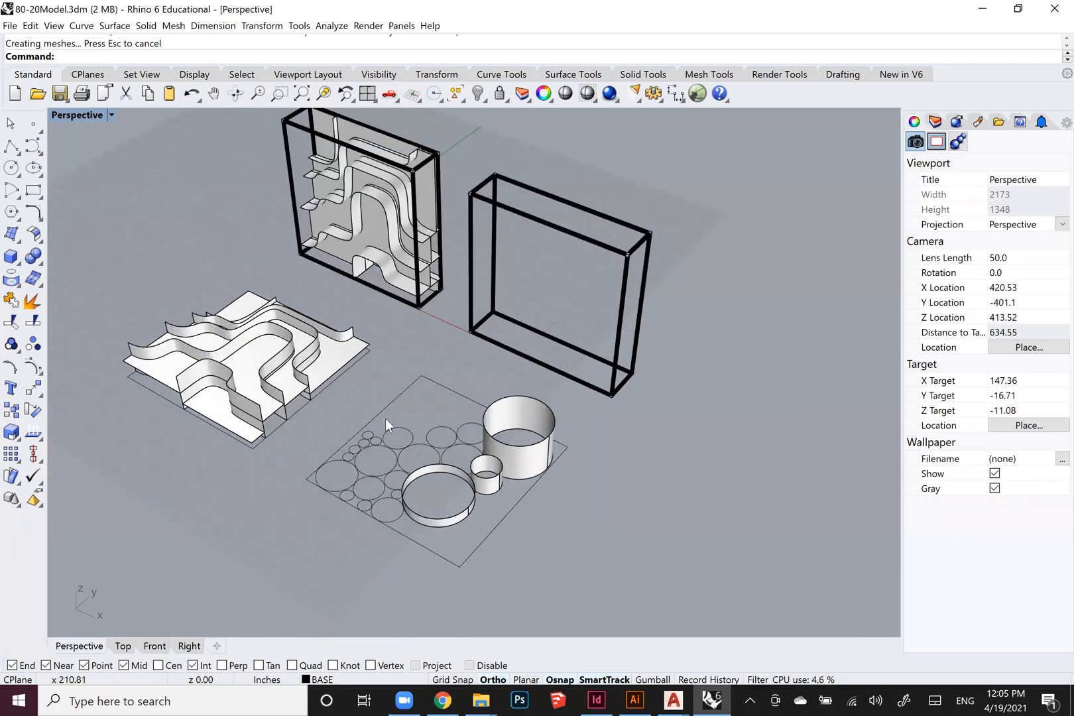
{"action": "scroll", "coordinate": [415, 376], "scroll_direction": "down", "scroll_amount": 2}
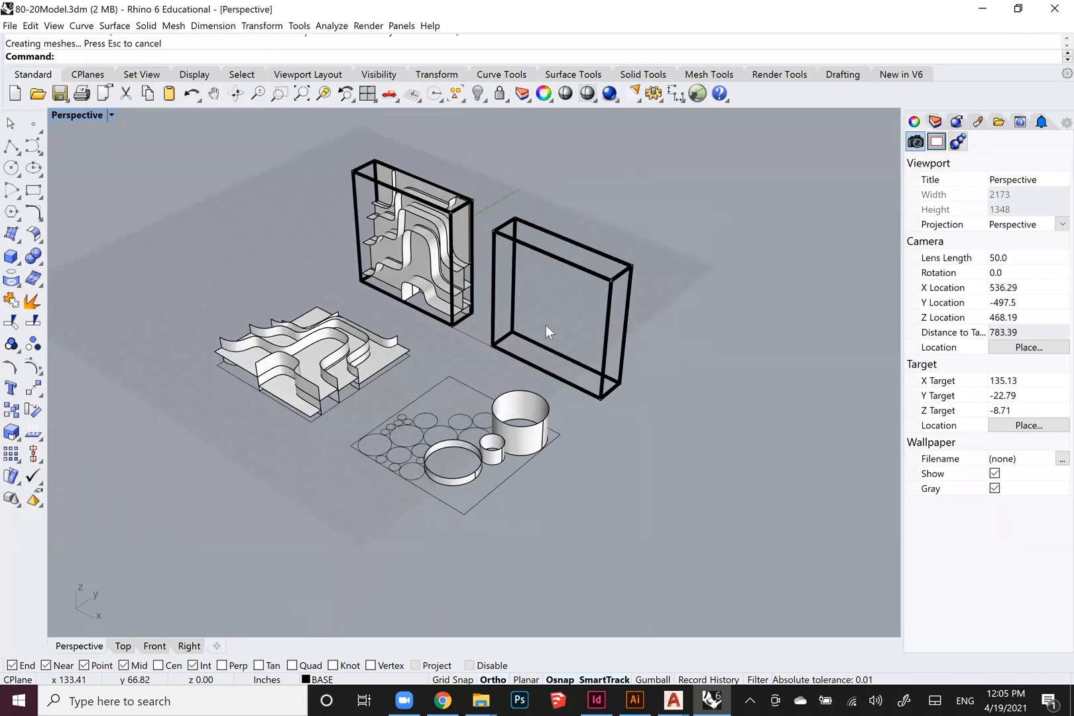
{"action": "left_click", "coordinate": [307, 389]}
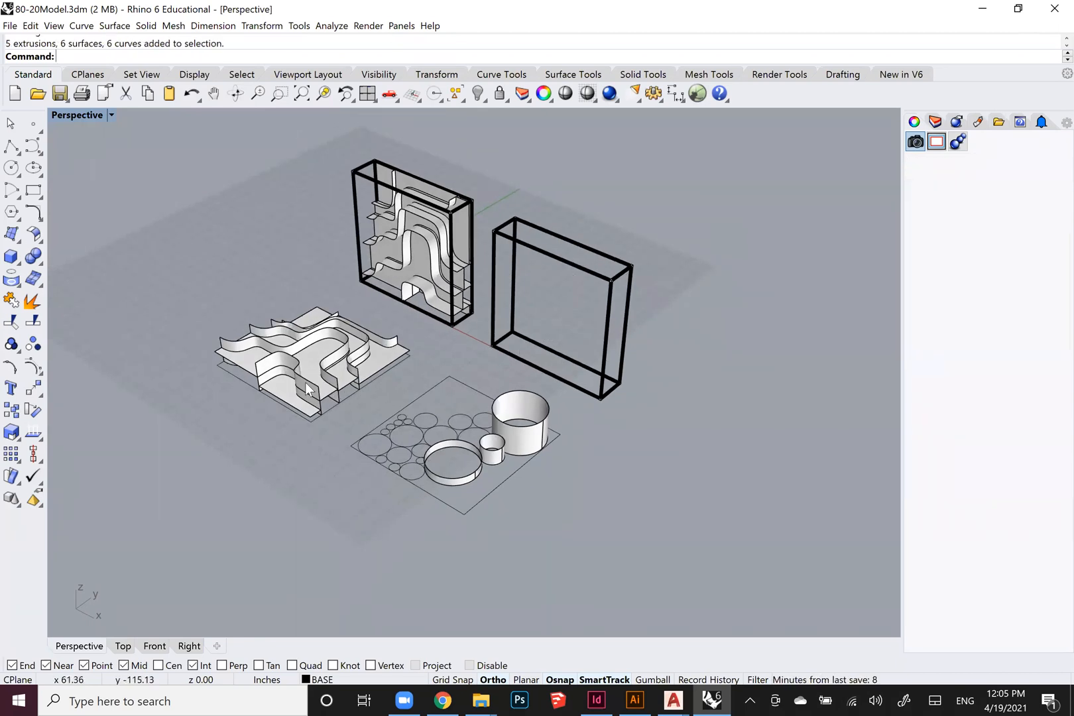
{"action": "left_click", "coordinate": [278, 460]}
{"action": "right_click_drag", "start_coordinate": [363, 435], "coordinate": [355, 463], "text": "shift"}
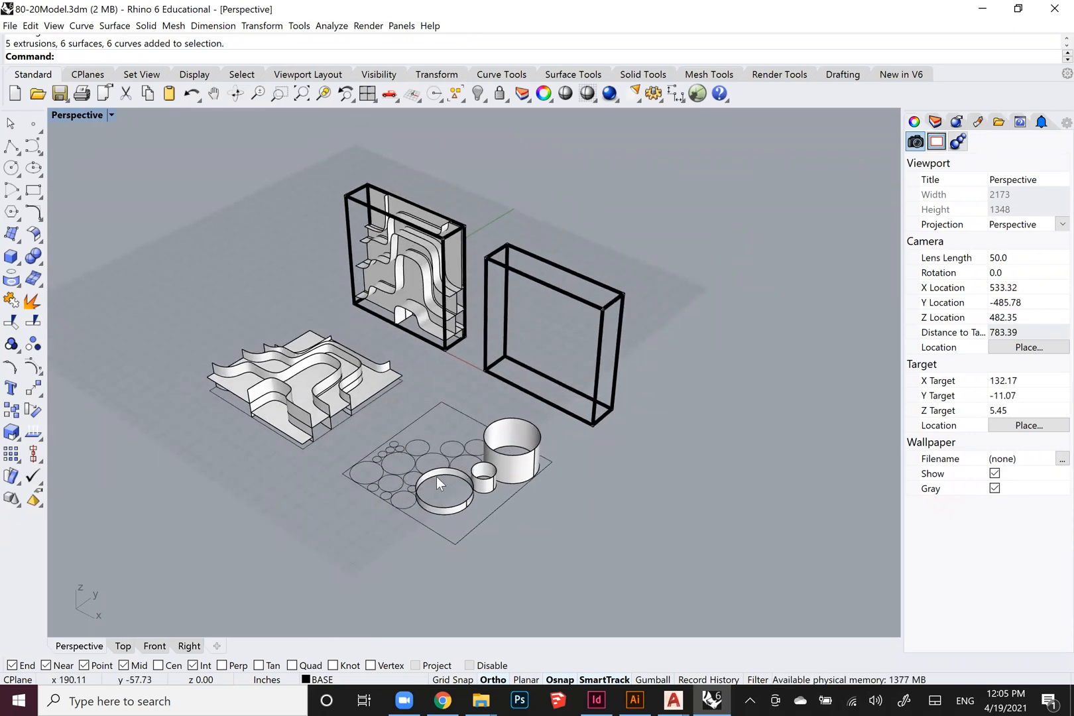
{"action": "scroll", "coordinate": [453, 498], "scroll_direction": "up", "scroll_amount": 2}
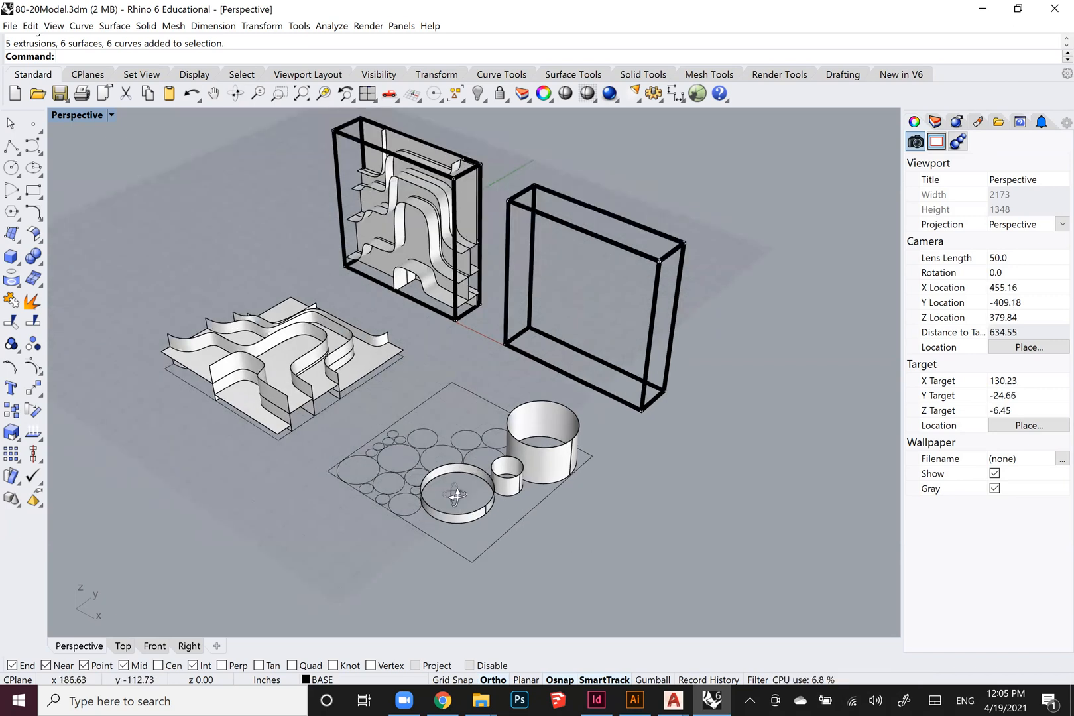
Extrude seven more circles, four tiny ones in a row and three medium ones, 18 inches upward.
{"action": "scroll", "coordinate": [455, 494], "scroll_direction": "up", "scroll_amount": 3}
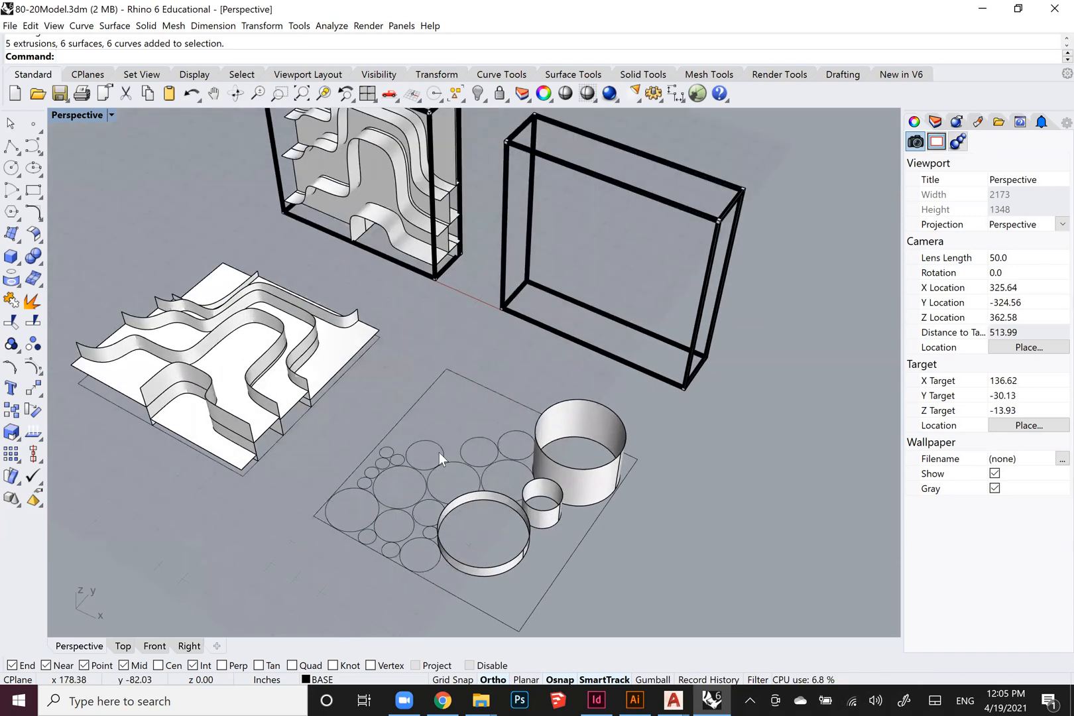
{"action": "left_click", "coordinate": [432, 444], "text": "shift"}
{"action": "left_click_drag", "start_coordinate": [399, 488], "coordinate": [400, 490], "text": "shift"}
{"action": "left_click", "coordinate": [404, 535], "text": "shift"}
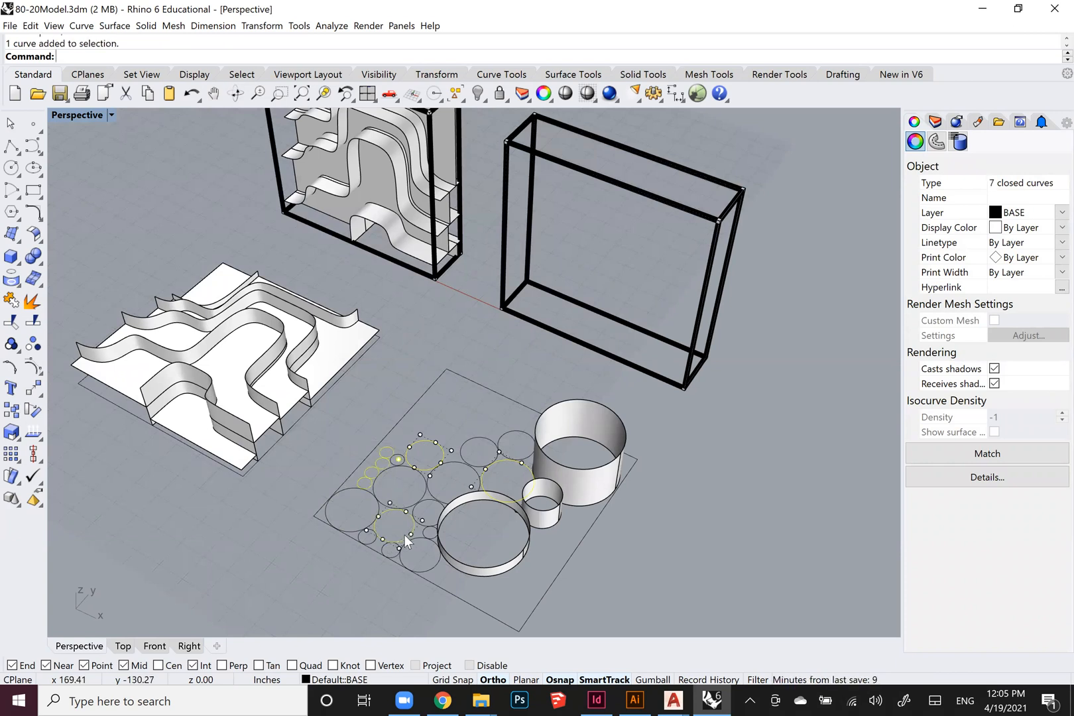
{"action": "type", "text": "Scale"}
{"action": "key", "text": "Return"}
{"action": "key", "text": "Escape"}
{"action": "type", "text": "ExtrudeCrv"}
{"action": "key", "text": "Return"}
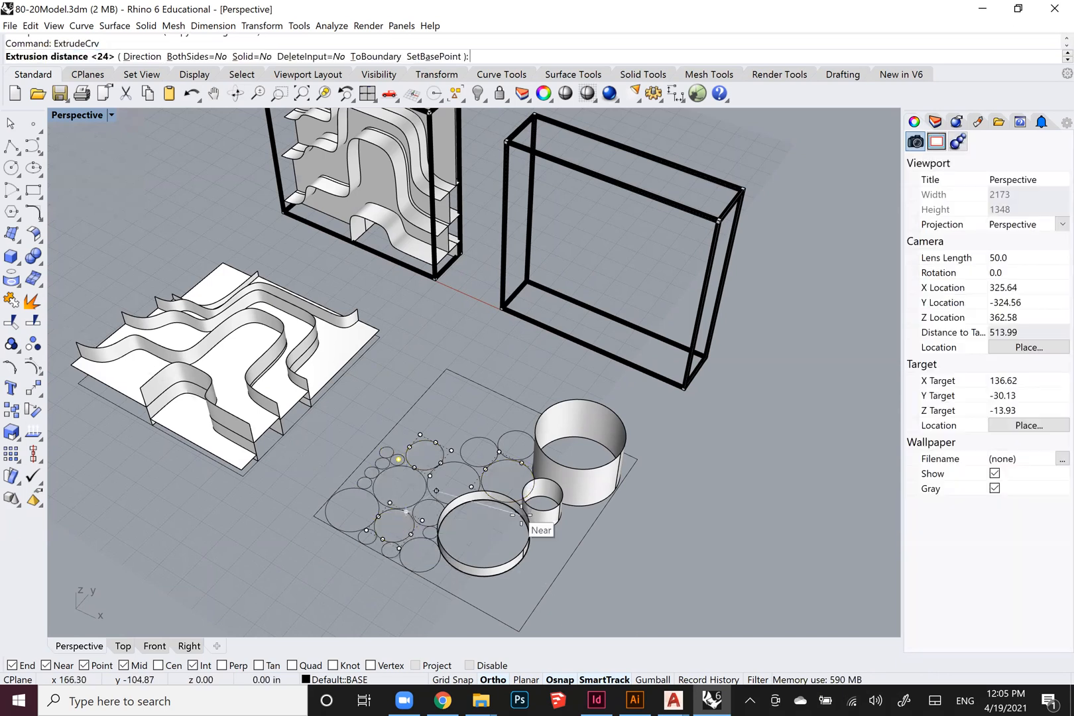
{"action": "type", "text": "1"}
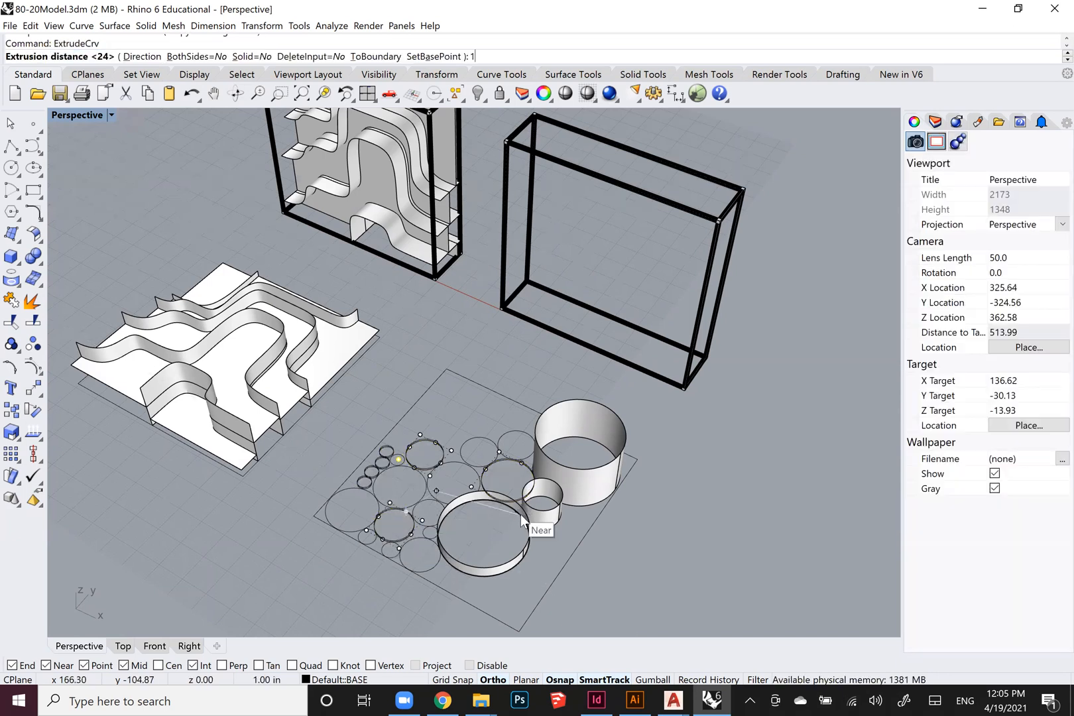
{"action": "key", "text": "Return"}
{"action": "key", "text": "Escape"}
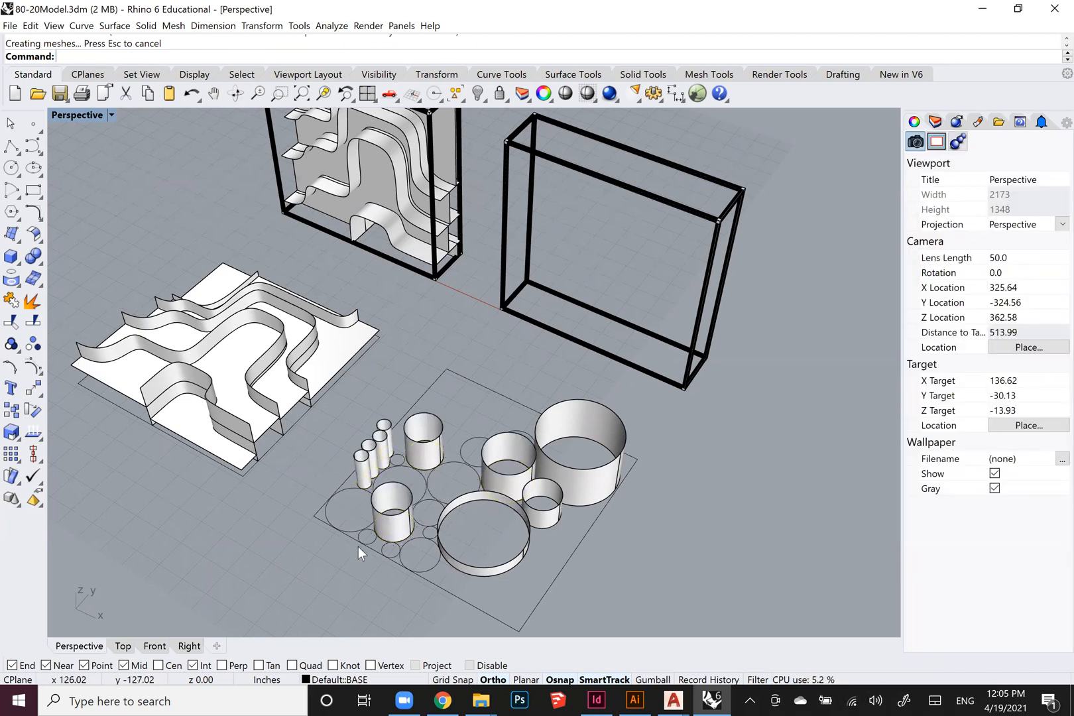
Extrude four more medium circles around the existing cylinders 24 inches upward, including the one at the outline's near corner.
{"action": "scroll", "coordinate": [354, 533], "scroll_direction": "up", "scroll_amount": 2}
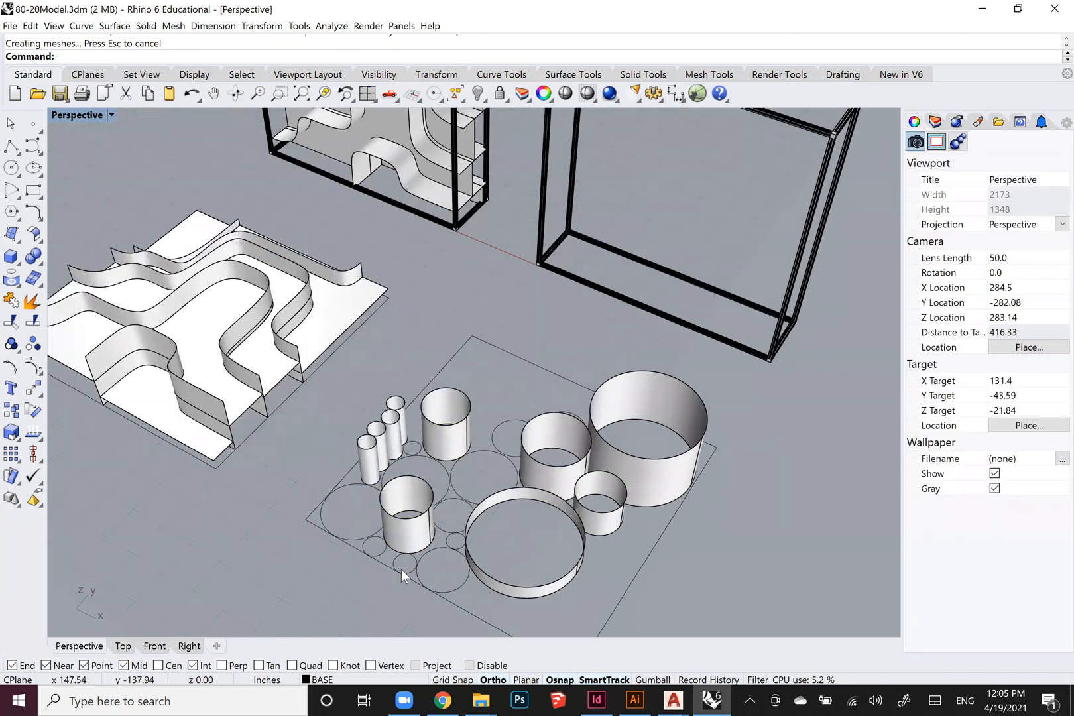
{"action": "left_click", "coordinate": [420, 574]}
{"action": "left_click", "coordinate": [459, 502], "text": "shift"}
{"action": "left_click", "coordinate": [457, 489], "text": "shift"}
{"action": "key", "text": "Return"}
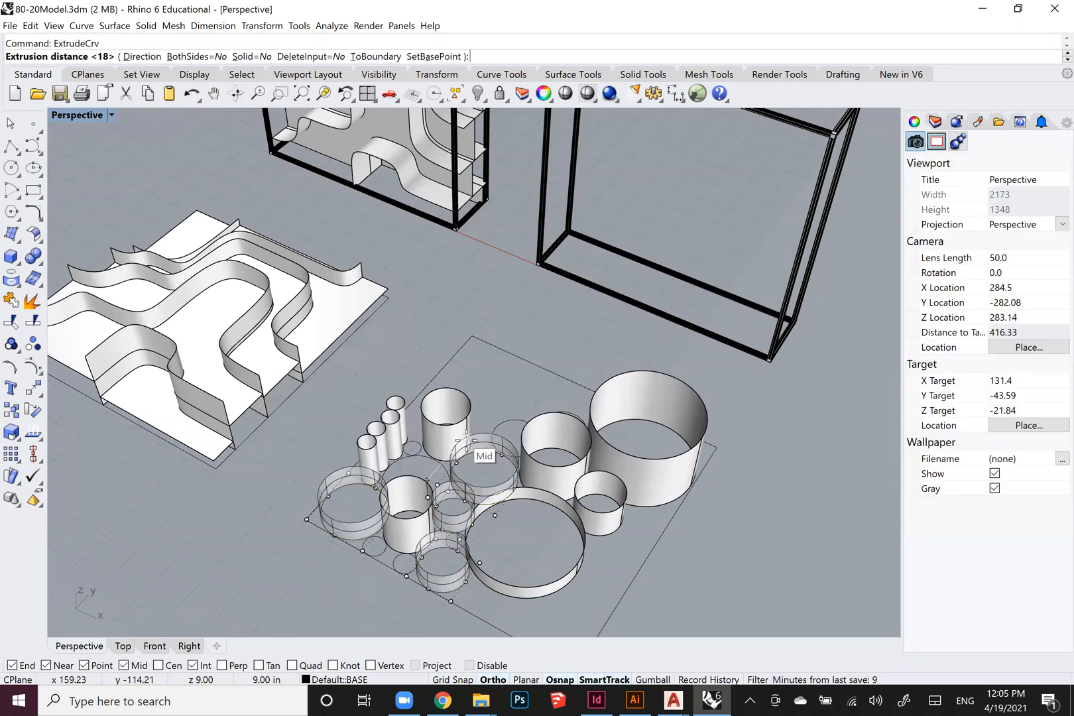
{"action": "left_click", "coordinate": [466, 440]}
{"action": "key", "text": "Escape"}
Extrude the six remaining flat circles of the pattern upward.
{"action": "left_click", "coordinate": [382, 554]}
{"action": "left_click", "coordinate": [396, 567], "text": "shift"}
{"action": "right_click_drag", "start_coordinate": [402, 595], "coordinate": [434, 505]}
{"action": "left_click", "coordinate": [433, 516], "text": "shift"}
{"action": "left_click", "coordinate": [435, 503], "text": "shift"}
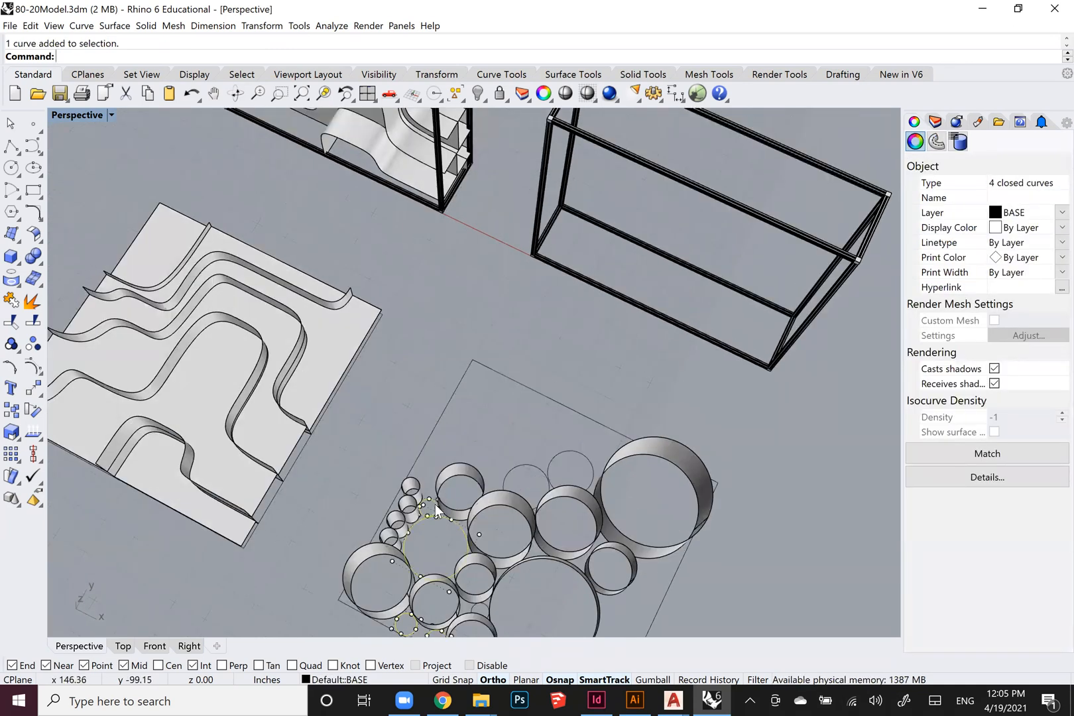
{"action": "left_click", "coordinate": [560, 453], "text": "shift"}
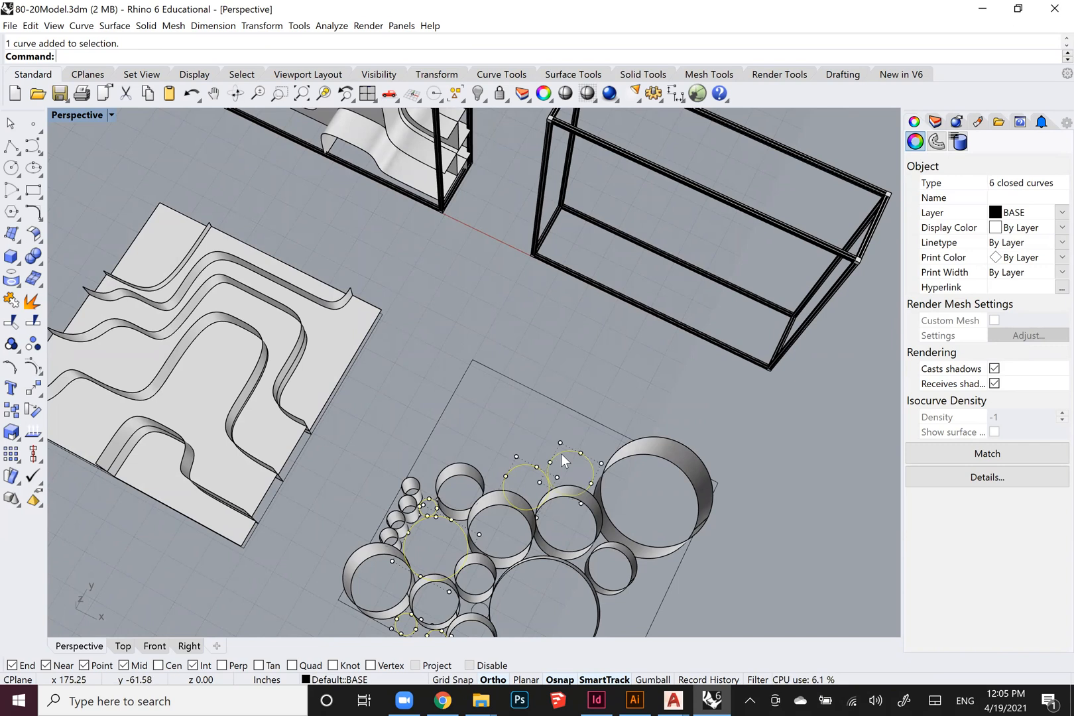
{"action": "scroll", "coordinate": [528, 442], "scroll_direction": "down", "scroll_amount": 3}
{"action": "right_click_drag", "start_coordinate": [489, 392], "coordinate": [464, 351]}
{"action": "right_click", "coordinate": [489, 392]}
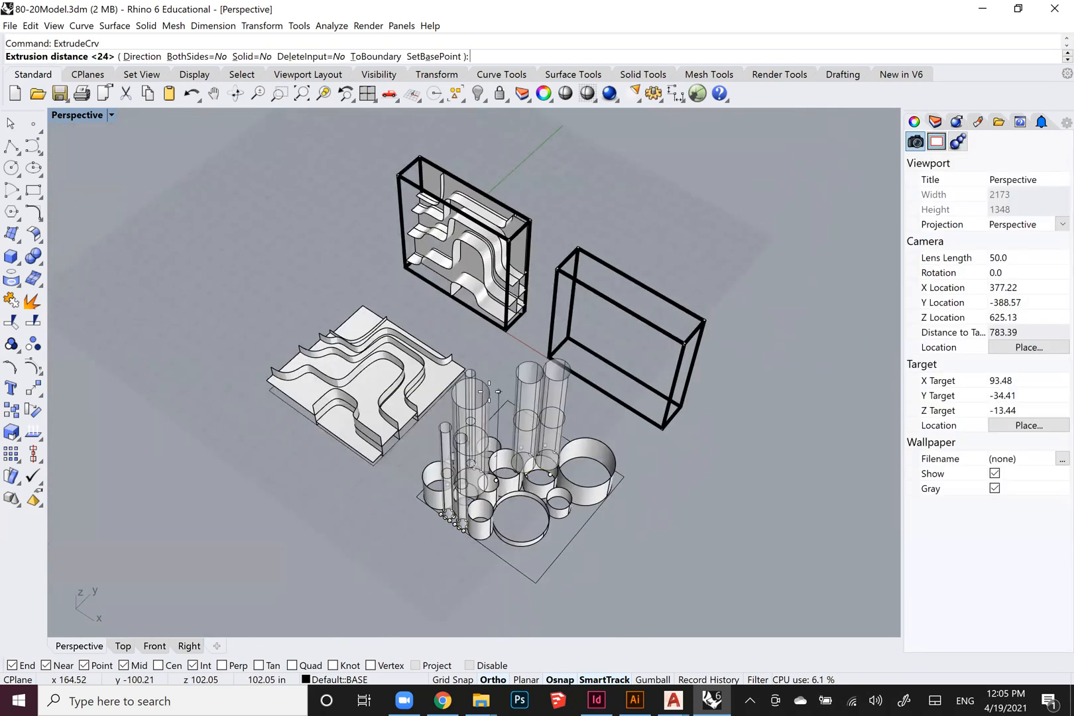
{"action": "left_click", "coordinate": [490, 392]}
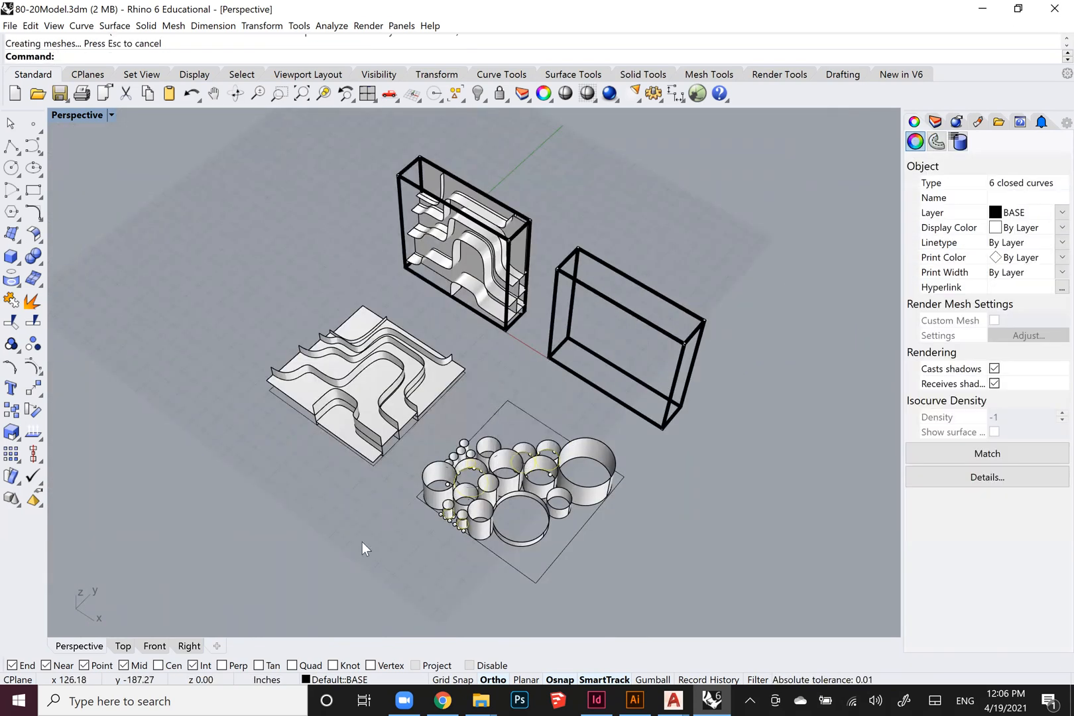
Select the extruded circles of the flat circle pattern together with their square outline.
{"action": "right_click_drag", "start_coordinate": [387, 464], "coordinate": [335, 328]}
{"action": "left_click_drag", "start_coordinate": [340, 333], "coordinate": [579, 526]}
{"action": "left_click", "coordinate": [465, 462], "text": "shift"}
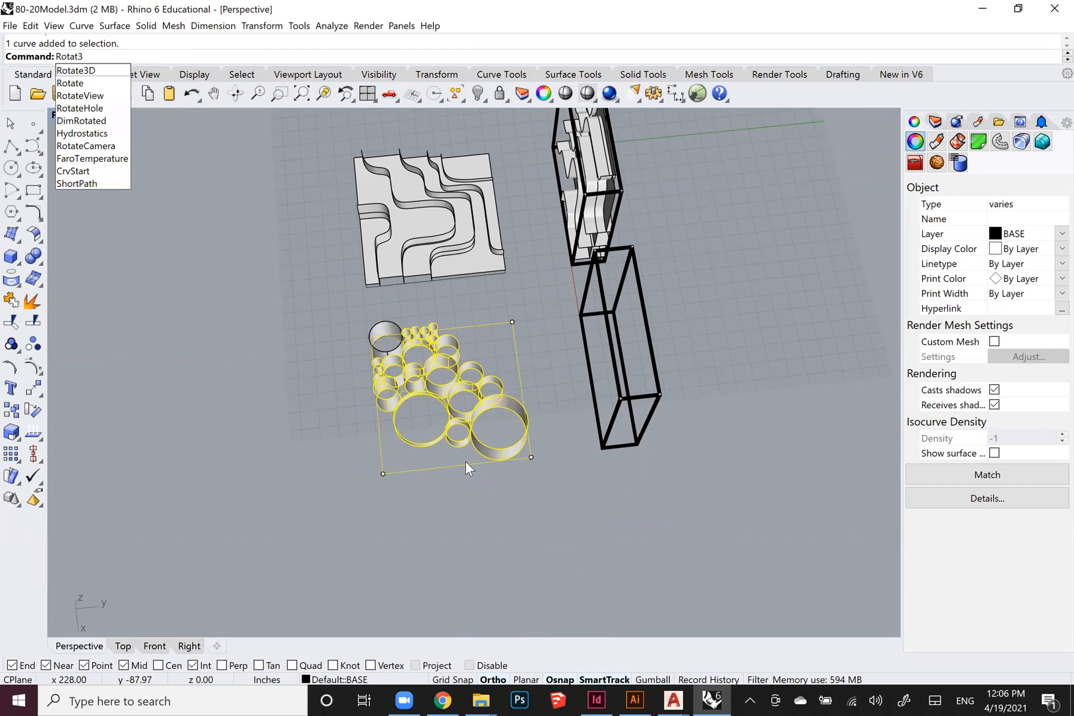
Try to rotate the selected circle pattern in 3D about the edge along its small-circle side.
{"action": "key", "text": "BackSpace"}
{"action": "type", "text": "e3D"}
{"action": "key", "text": "Return"}
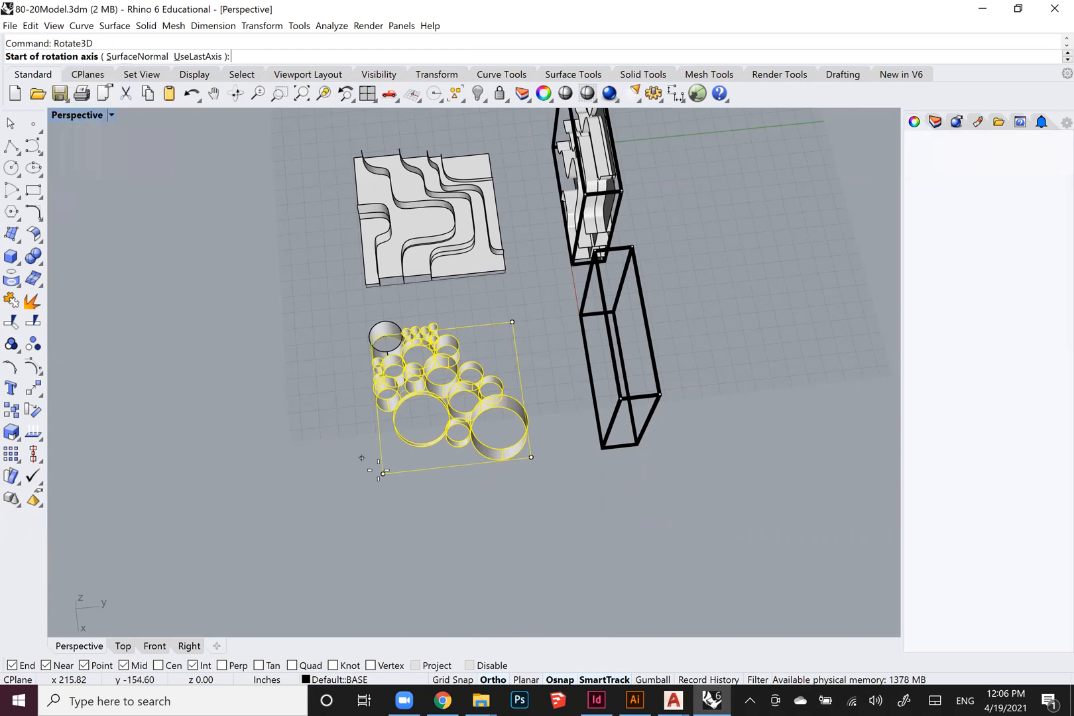
{"action": "left_click", "coordinate": [383, 473]}
{"action": "left_click", "coordinate": [380, 438]}
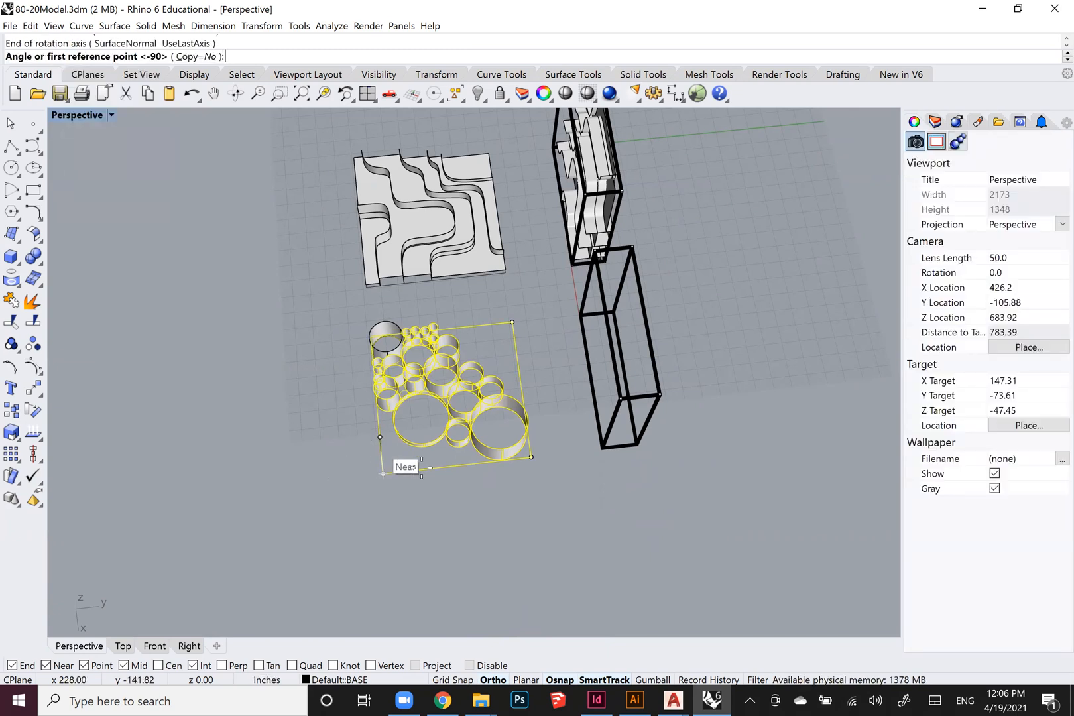
{"action": "left_click", "coordinate": [398, 473]}
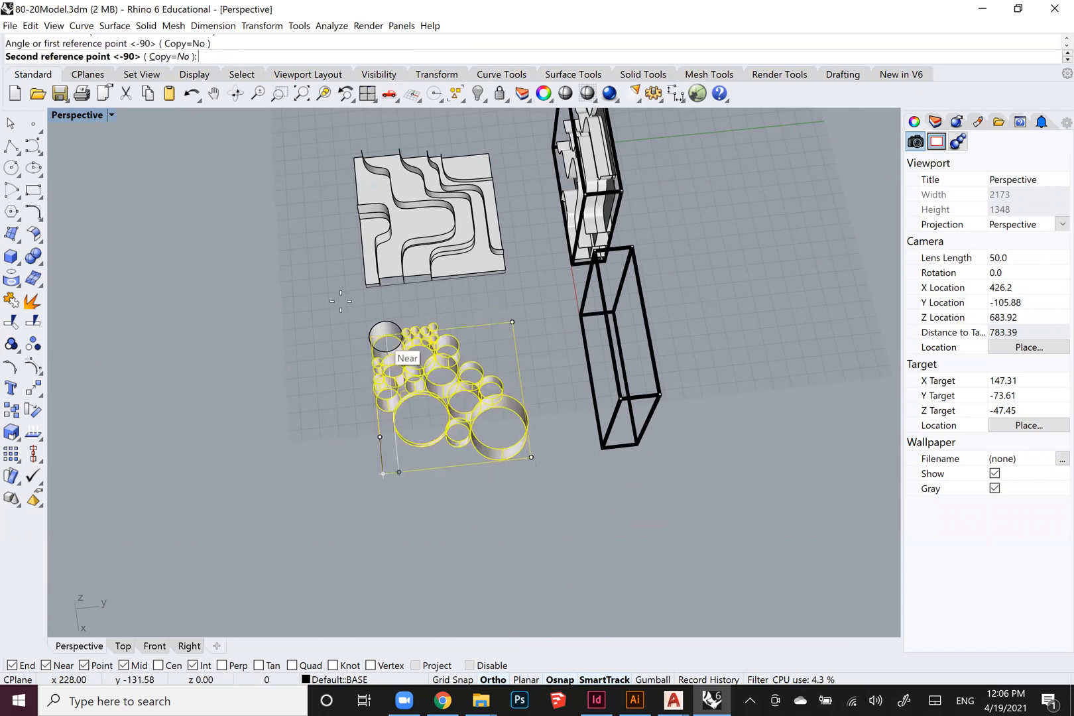
{"action": "left_click", "coordinate": [388, 340]}
{"action": "right_click_drag", "start_coordinate": [387, 340], "coordinate": [432, 422]}
{"action": "key", "text": "ctrl+z"}
Add the missed corner cylinder to the selection and rotate the whole circle pattern upright with Rotate3D about the outline's near edge.
{"action": "left_click", "coordinate": [423, 391], "text": "shift"}
{"action": "type", "text": "Rotate3D"}
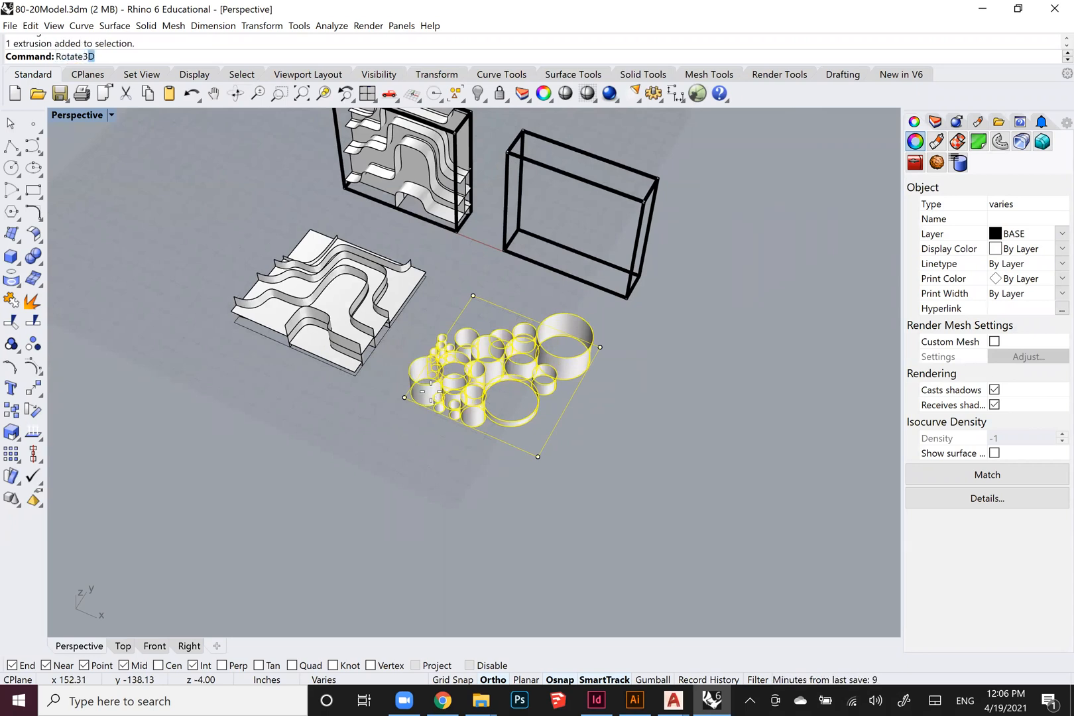
{"action": "key", "text": "Return"}
{"action": "left_click", "coordinate": [538, 456]}
{"action": "left_click", "coordinate": [502, 440]}
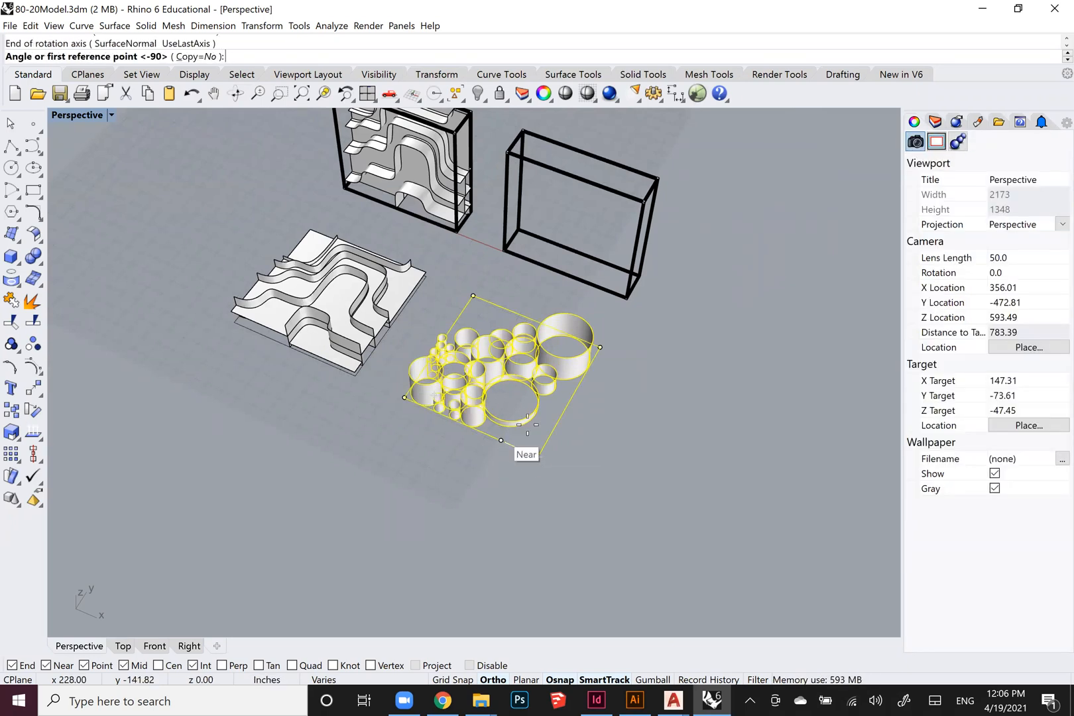
{"action": "left_click", "coordinate": [569, 402]}
{"action": "left_click", "coordinate": [492, 263]}
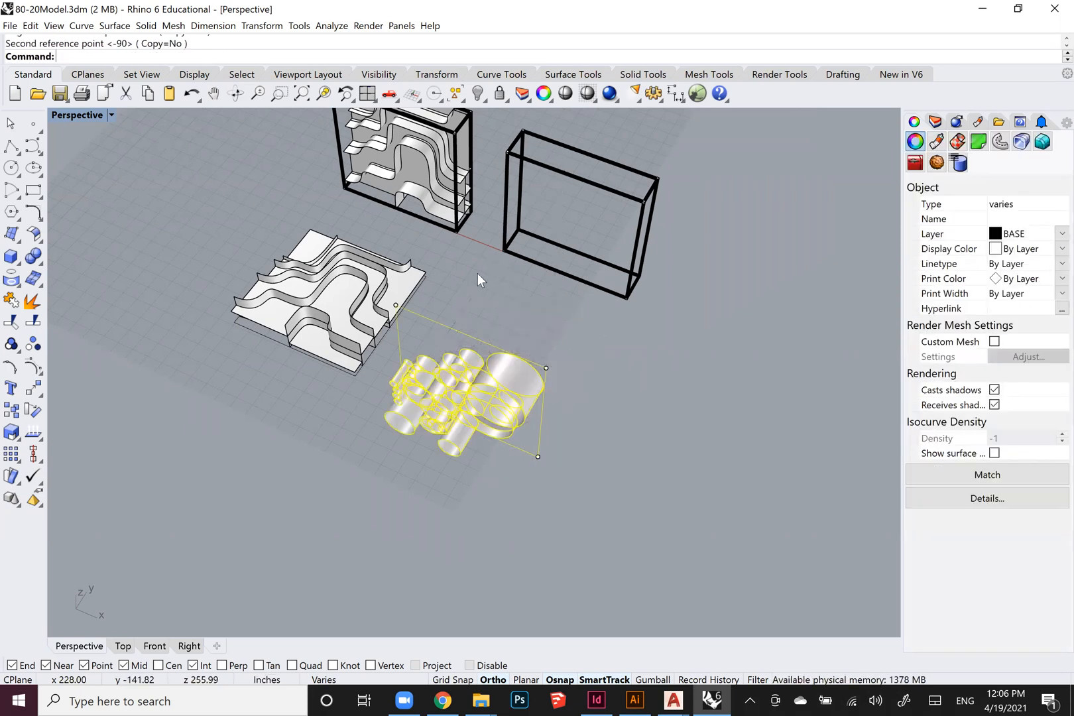
Move the upright circle panel into the empty box frame, snapping its upper outline corner to the frame's rear upper corner.
{"action": "type", "text": "m"}
{"action": "key", "text": "Return"}
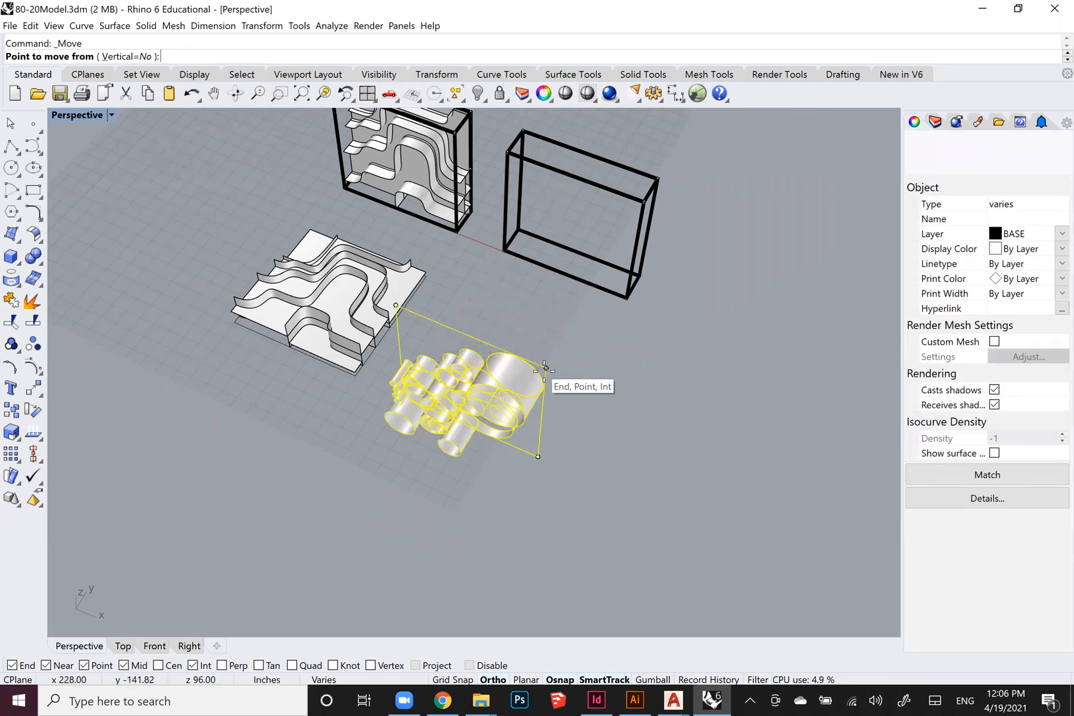
{"action": "left_click", "coordinate": [542, 373]}
{"action": "scroll", "coordinate": [581, 240], "scroll_direction": "up", "scroll_amount": 2}
{"action": "scroll", "coordinate": [583, 238], "scroll_direction": "up", "scroll_amount": 5}
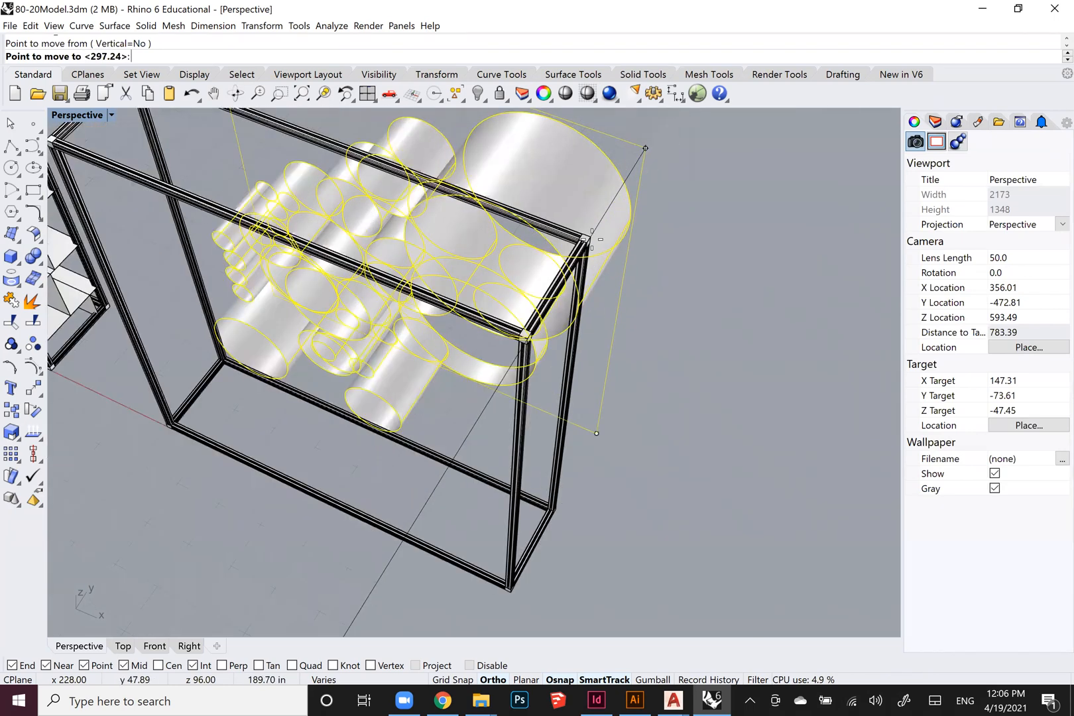
{"action": "left_click", "coordinate": [585, 234]}
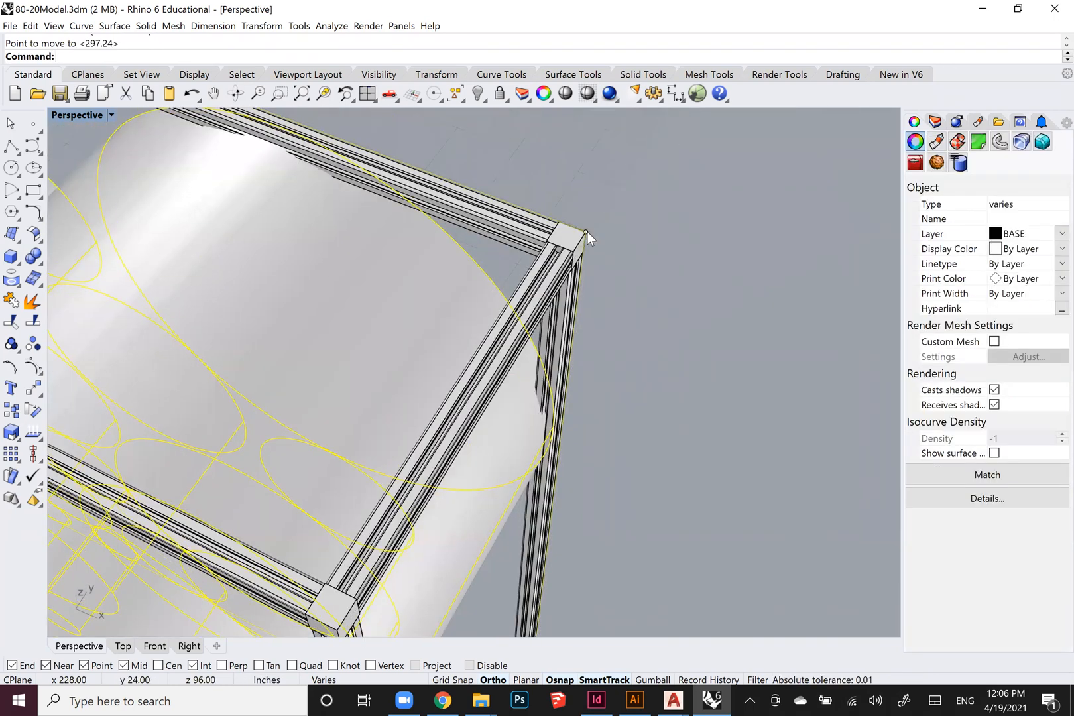
{"action": "scroll", "coordinate": [587, 232], "scroll_direction": "down", "scroll_amount": 8}
{"action": "key", "text": "Escape"}
{"action": "right_click_drag", "start_coordinate": [325, 436], "coordinate": [449, 373], "text": "shift"}
{"action": "scroll", "coordinate": [540, 378], "scroll_direction": "up", "scroll_amount": 2}
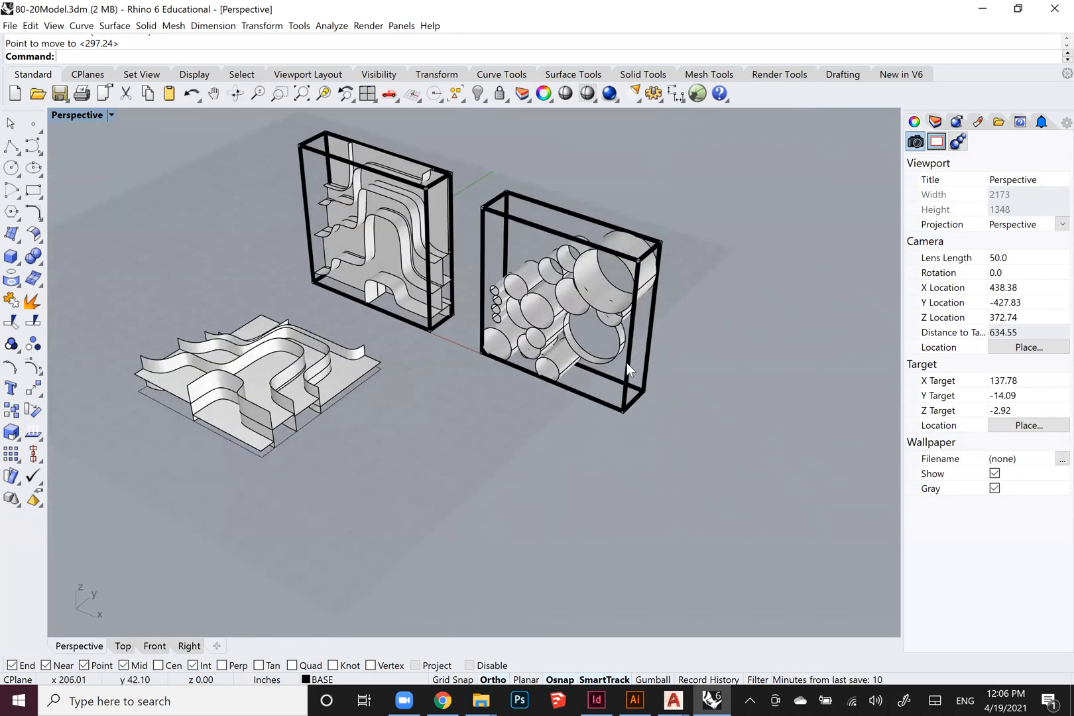
Close only the back of the large shallow cylinder by capping it, exploding it and deleting the front disc.
{"action": "scroll", "coordinate": [595, 360], "scroll_direction": "up", "scroll_amount": 3}
{"action": "left_click", "coordinate": [594, 362]}
{"action": "type", "text": "cap"}
{"action": "key", "text": "Return"}
{"action": "key", "text": "Escape"}
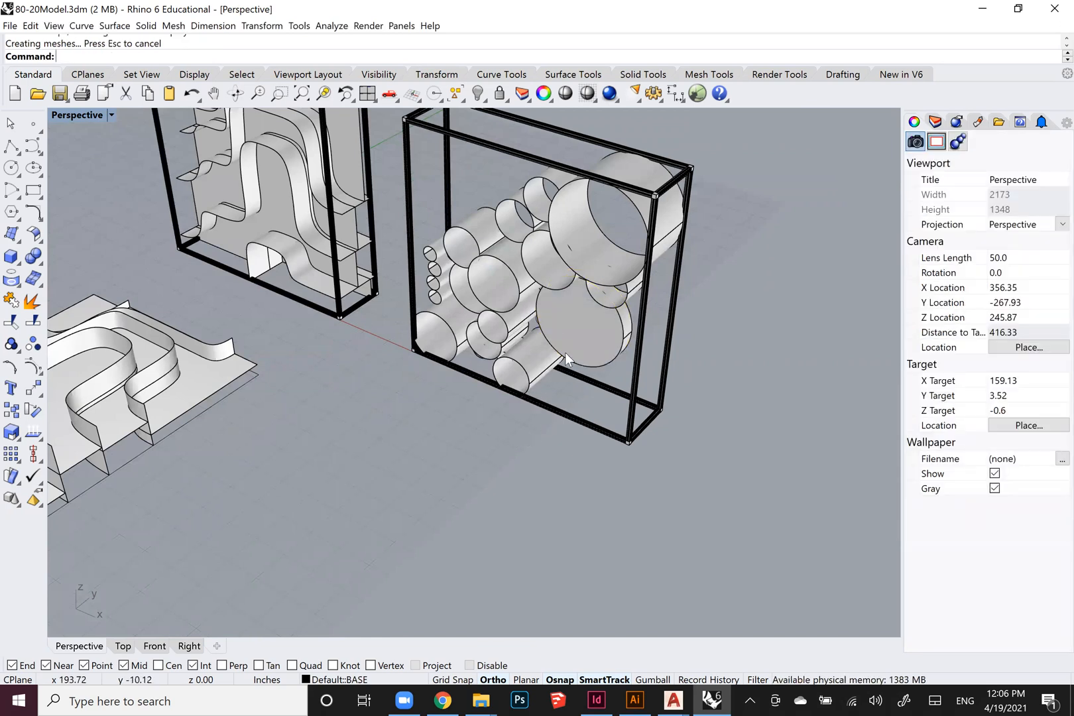
{"action": "right_click_drag", "start_coordinate": [565, 353], "coordinate": [593, 314]}
{"action": "left_click", "coordinate": [593, 314]}
{"action": "type", "text": "explode"}
{"action": "key", "text": "Return"}
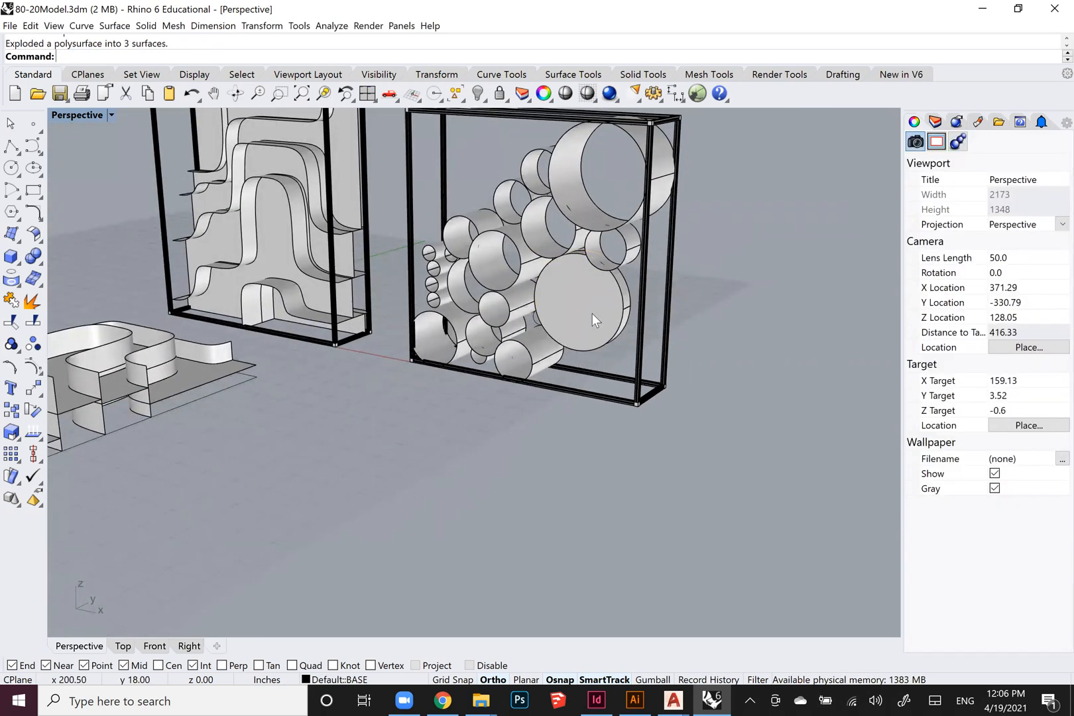
{"action": "left_click", "coordinate": [593, 313]}
{"action": "key", "text": "Delete"}
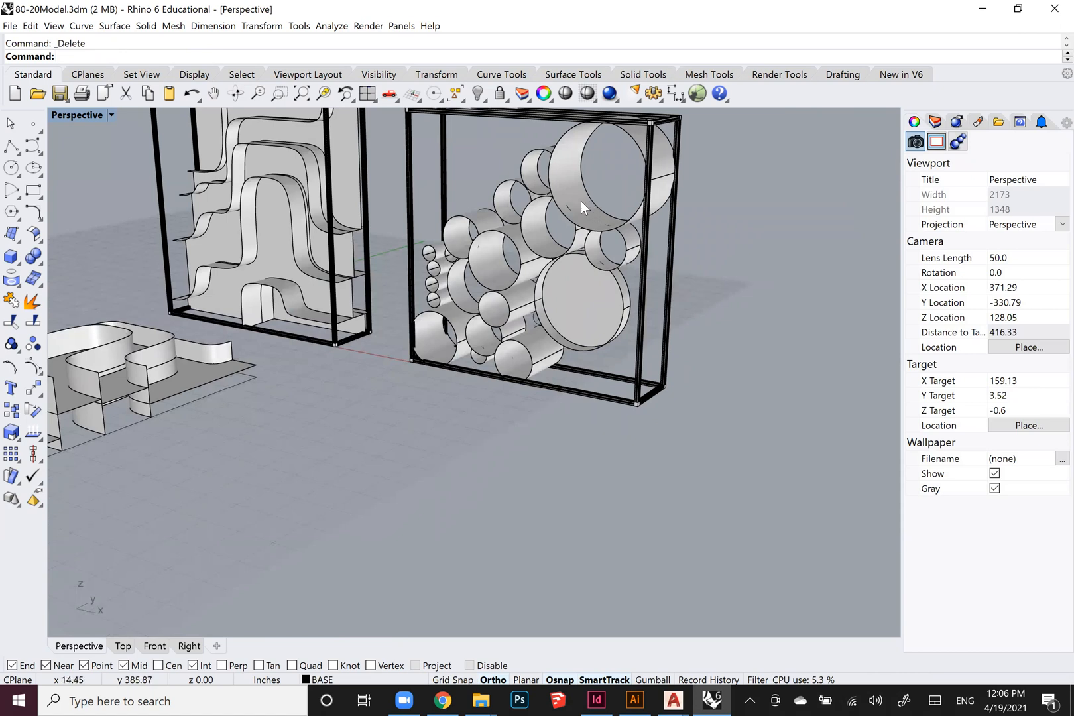
Cap and explode the largest cylinder in the frame's upper corner, and delete its front disc.
{"action": "left_click", "coordinate": [581, 207]}
{"action": "type", "text": "cap"}
{"action": "key", "text": "Return"}
{"action": "left_click", "coordinate": [581, 201]}
{"action": "type", "text": "explode"}
{"action": "key", "text": "Return"}
{"action": "left_click", "coordinate": [601, 176]}
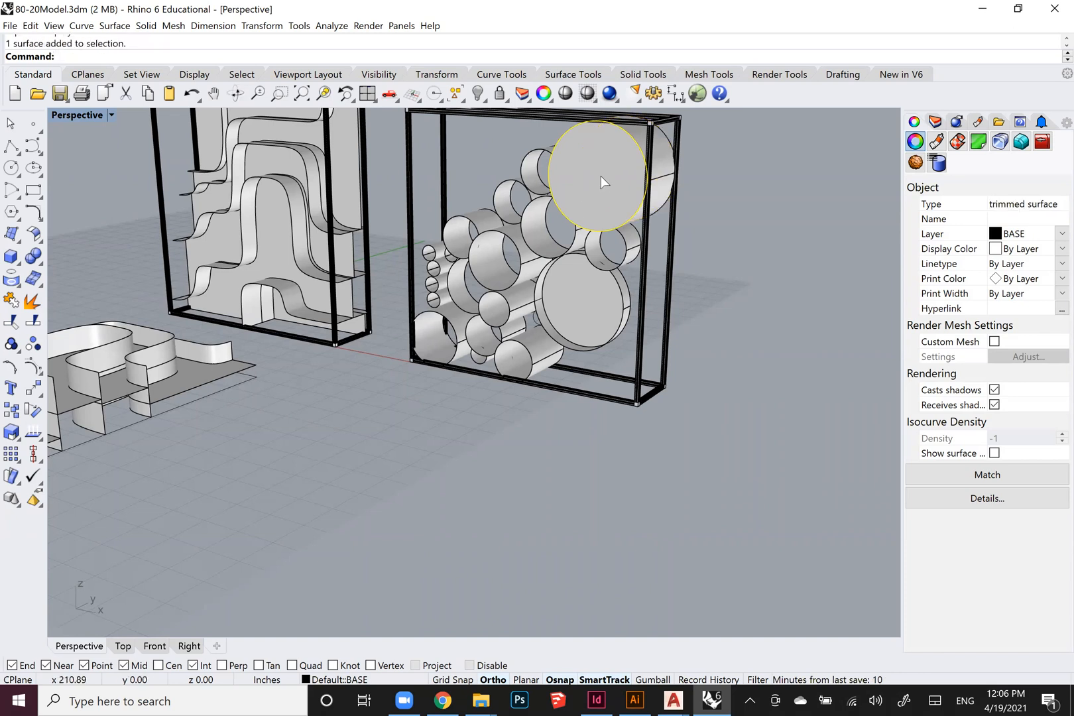
{"action": "key", "text": "Delete"}
Move the largest cylinder's rear disc about 15 inches forward inside the cylinder.
{"action": "right_click_drag", "start_coordinate": [594, 237], "coordinate": [582, 246]}
{"action": "left_click", "coordinate": [607, 197]}
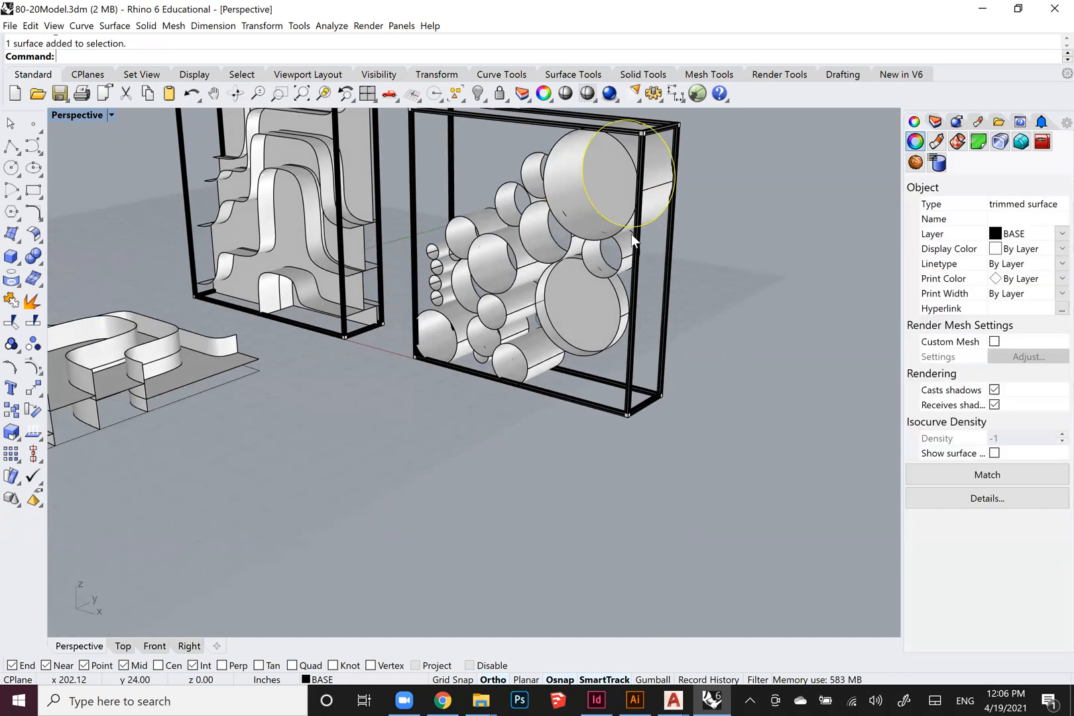
{"action": "scroll", "coordinate": [608, 197], "scroll_direction": "up", "scroll_amount": 2}
{"action": "type", "text": "m"}
{"action": "key", "text": "Return"}
{"action": "left_click", "coordinate": [493, 451]}
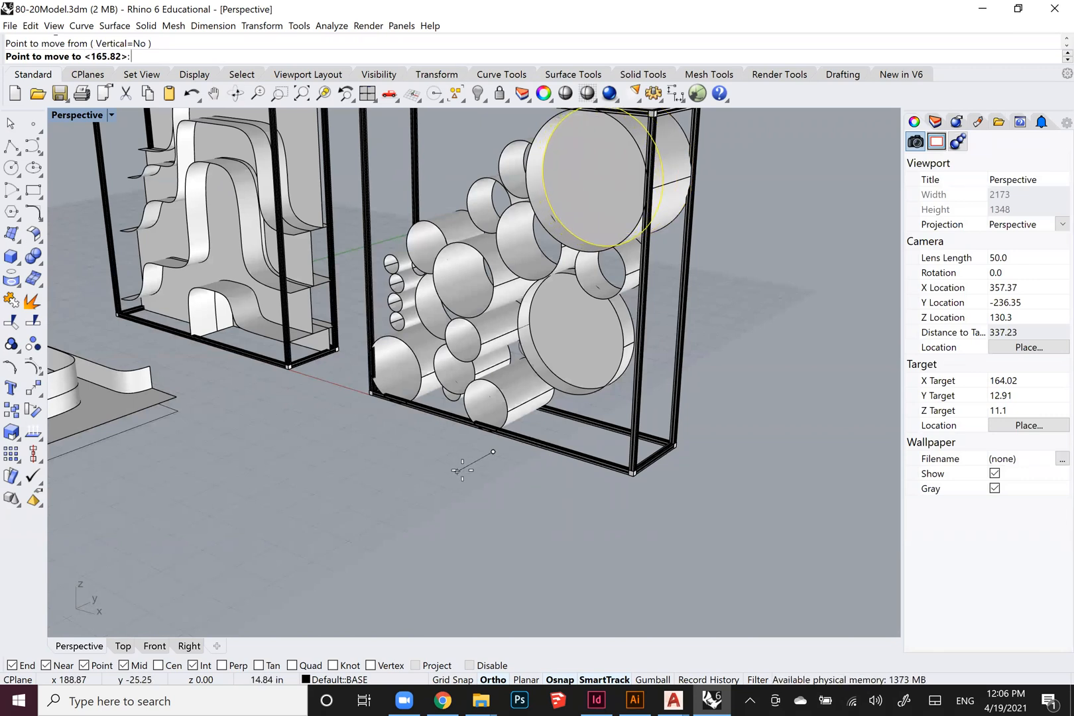
{"action": "left_click", "coordinate": [462, 470]}
{"action": "left_click", "coordinate": [475, 487]}
Hide the flat wavy panel lying on the ground beside the frames.
{"action": "scroll", "coordinate": [501, 432], "scroll_direction": "down", "scroll_amount": 4}
{"action": "right_click_drag", "start_coordinate": [458, 433], "coordinate": [501, 440]}
{"action": "scroll", "coordinate": [502, 440], "scroll_direction": "down", "scroll_amount": 2}
{"action": "left_click", "coordinate": [296, 431]}
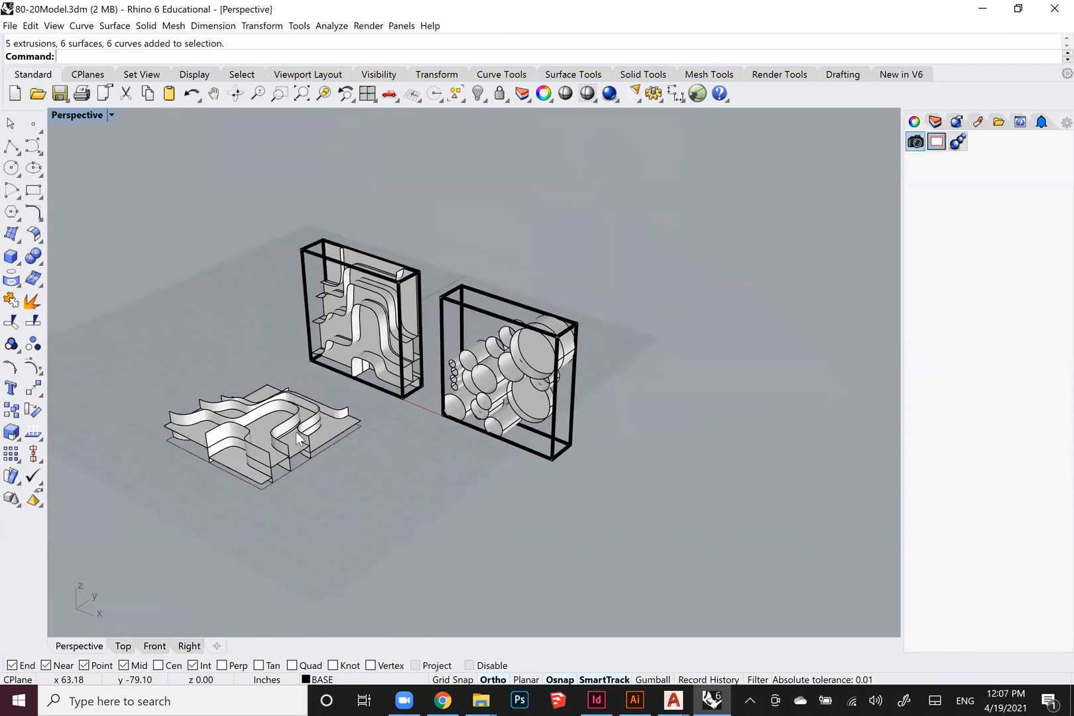
{"action": "right_click_drag", "start_coordinate": [274, 482], "coordinate": [77, 238], "text": "shift"}
{"action": "key", "text": "Return"}
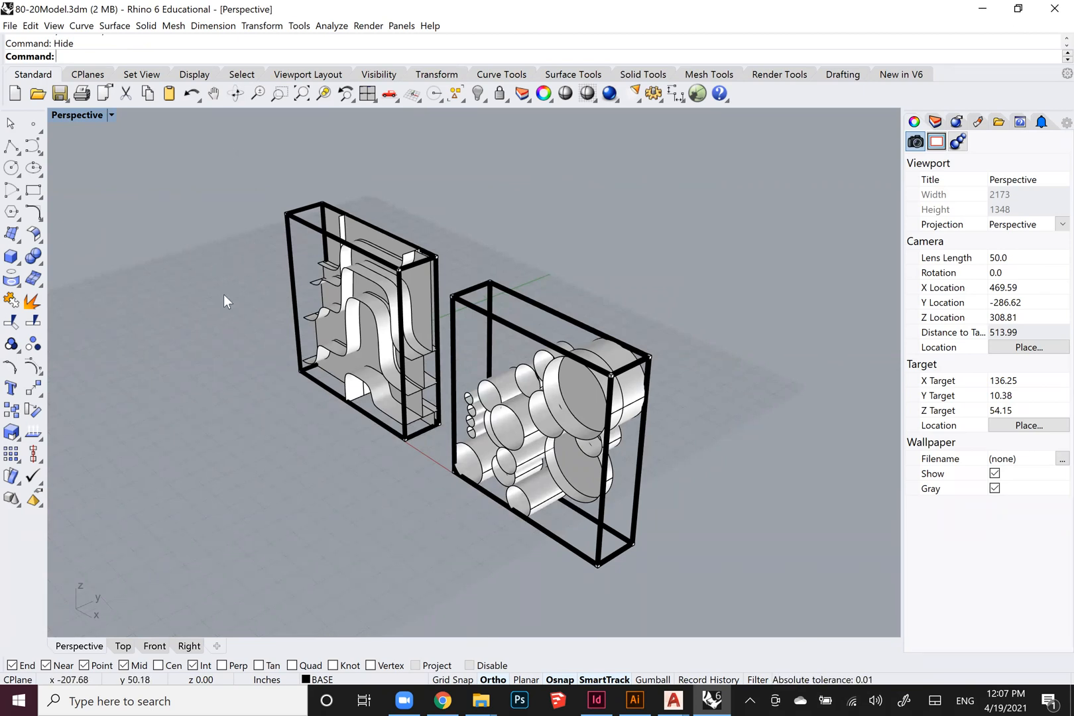
Set the perspective viewport to the saved view Isometric View A.
{"action": "right_click_drag", "start_coordinate": [328, 424], "coordinate": [403, 435]}
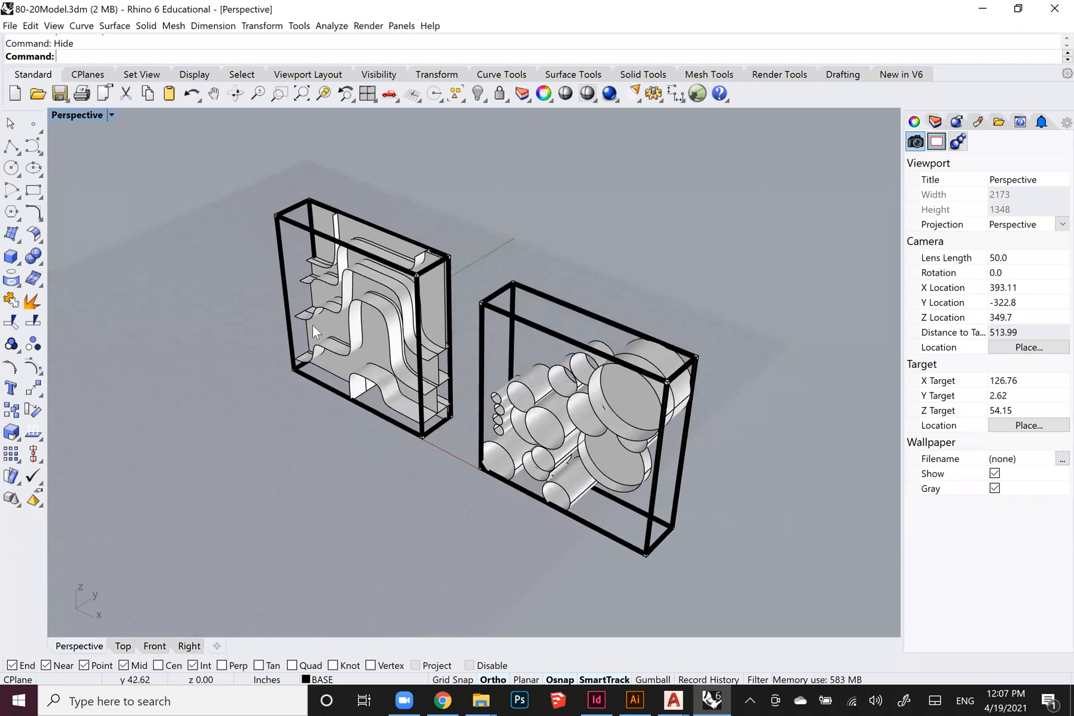
{"action": "left_click", "coordinate": [111, 117]}
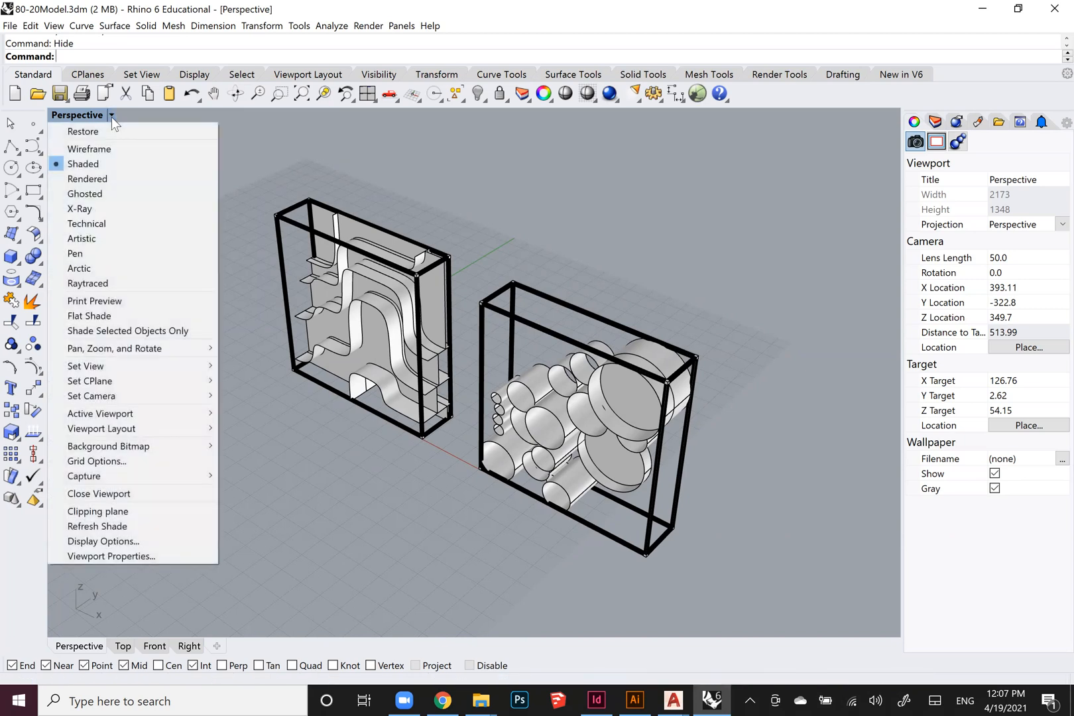
{"action": "mouse_move", "coordinate": [134, 370]}
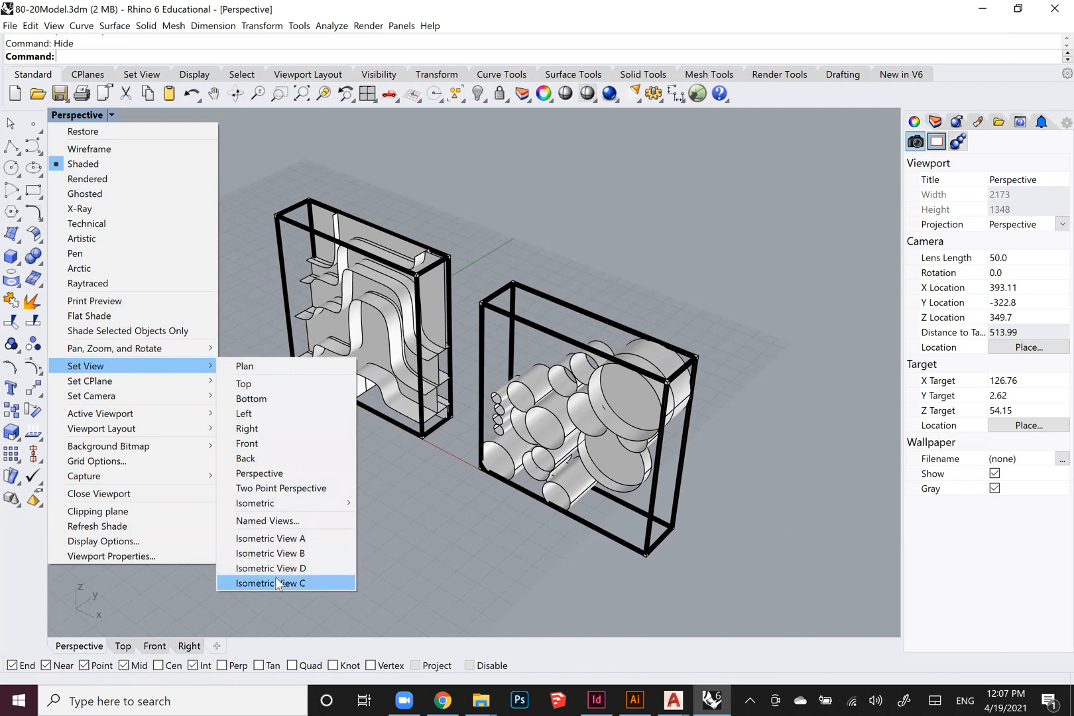
{"action": "left_click", "coordinate": [274, 540]}
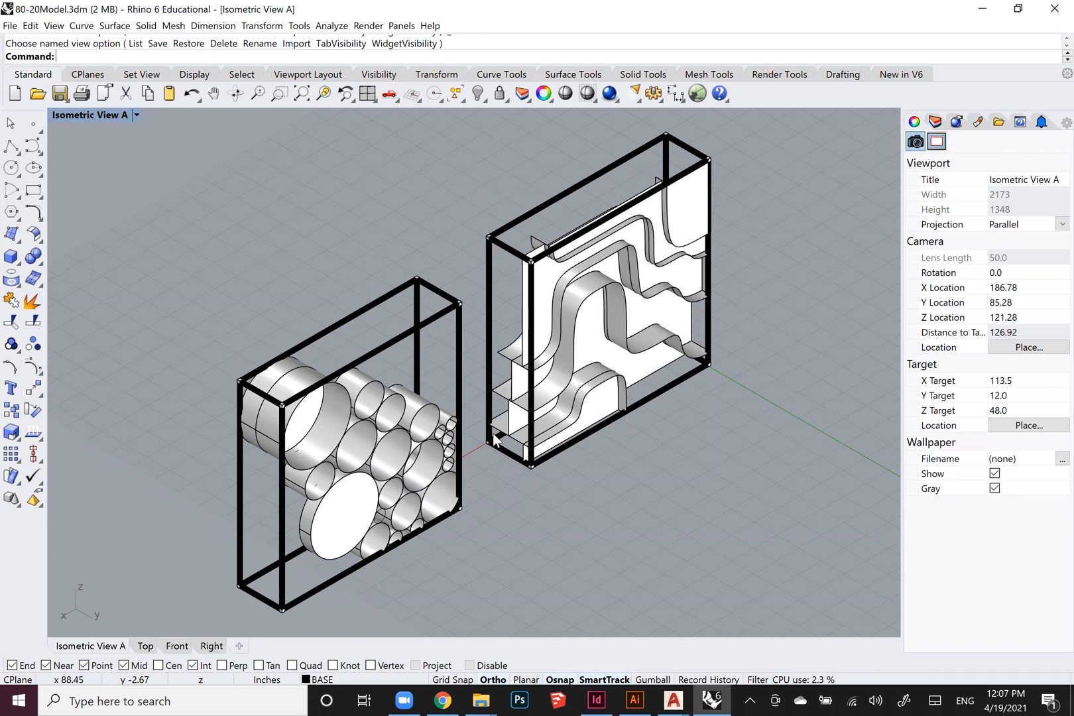
Create a Make2D drawing of both filled frames from Isometric View A with view projection, maintained source layers and grouped output.
{"action": "type", "text": "Make2D"}
{"action": "key", "text": "Return"}
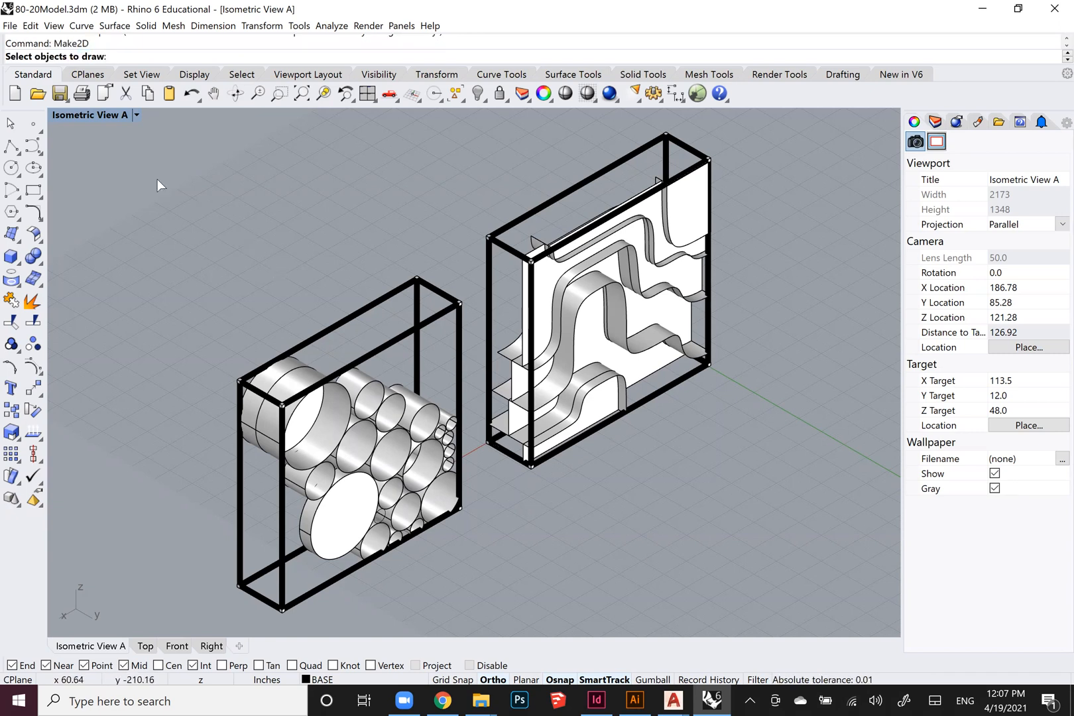
{"action": "left_click_drag", "start_coordinate": [128, 128], "coordinate": [781, 615]}
{"action": "scroll", "coordinate": [718, 539], "scroll_direction": "up", "scroll_amount": 2}
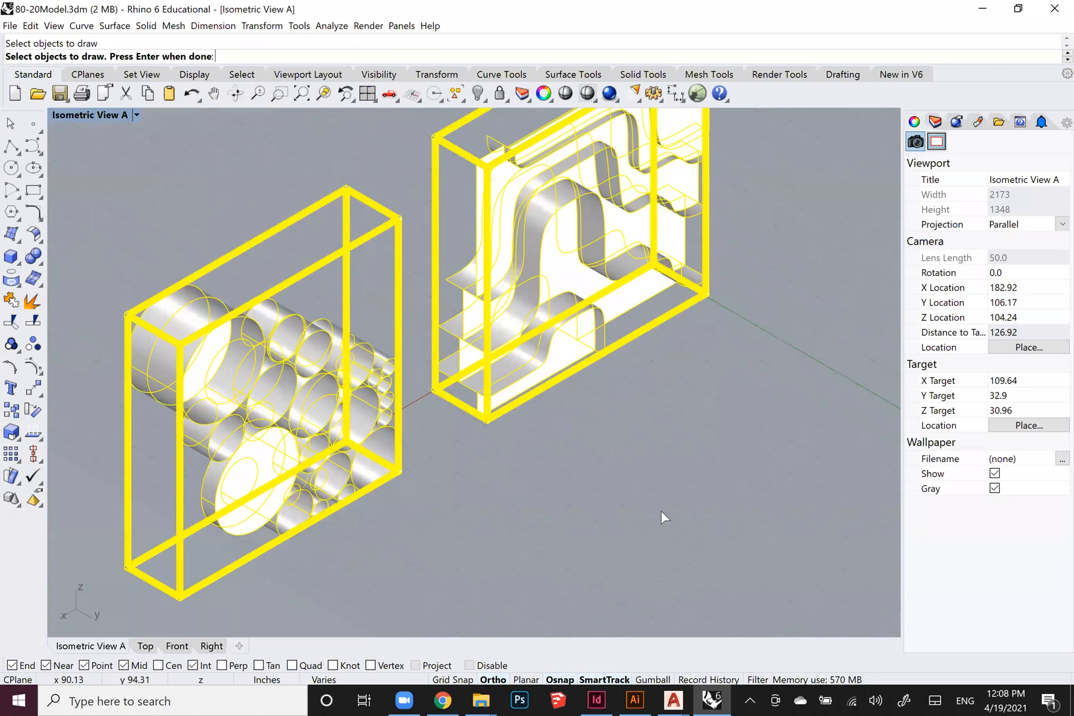
{"action": "scroll", "coordinate": [662, 512], "scroll_direction": "down", "scroll_amount": 2}
{"action": "right_click_drag", "start_coordinate": [512, 371], "coordinate": [521, 326]}
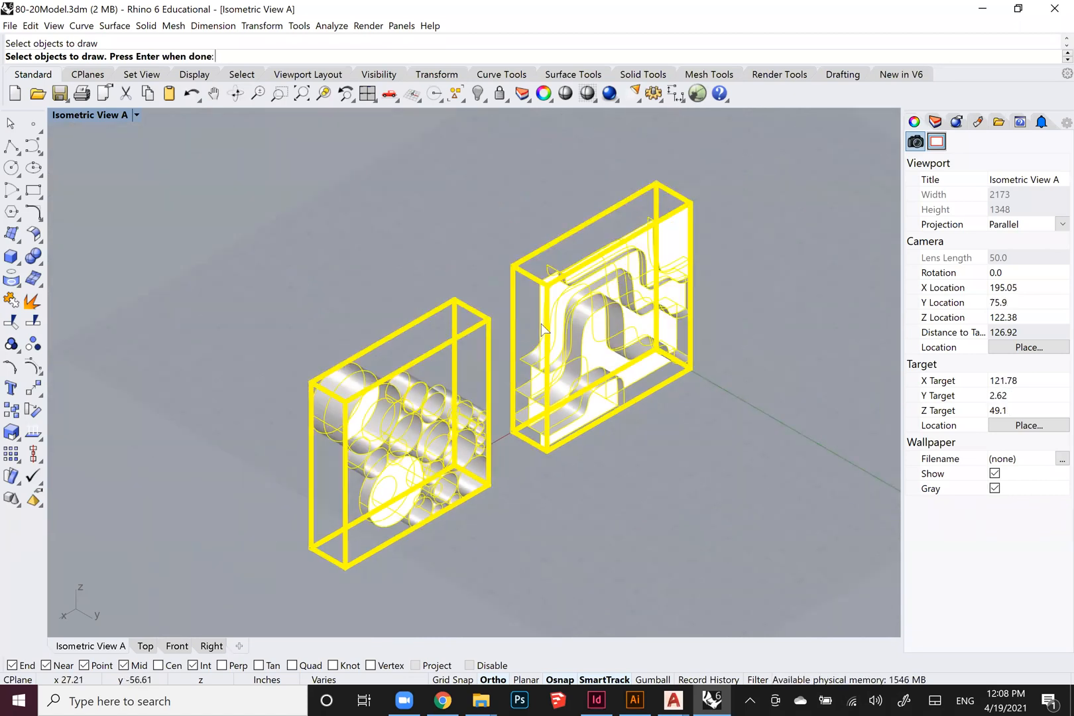
{"action": "middle_click", "coordinate": [547, 382]}
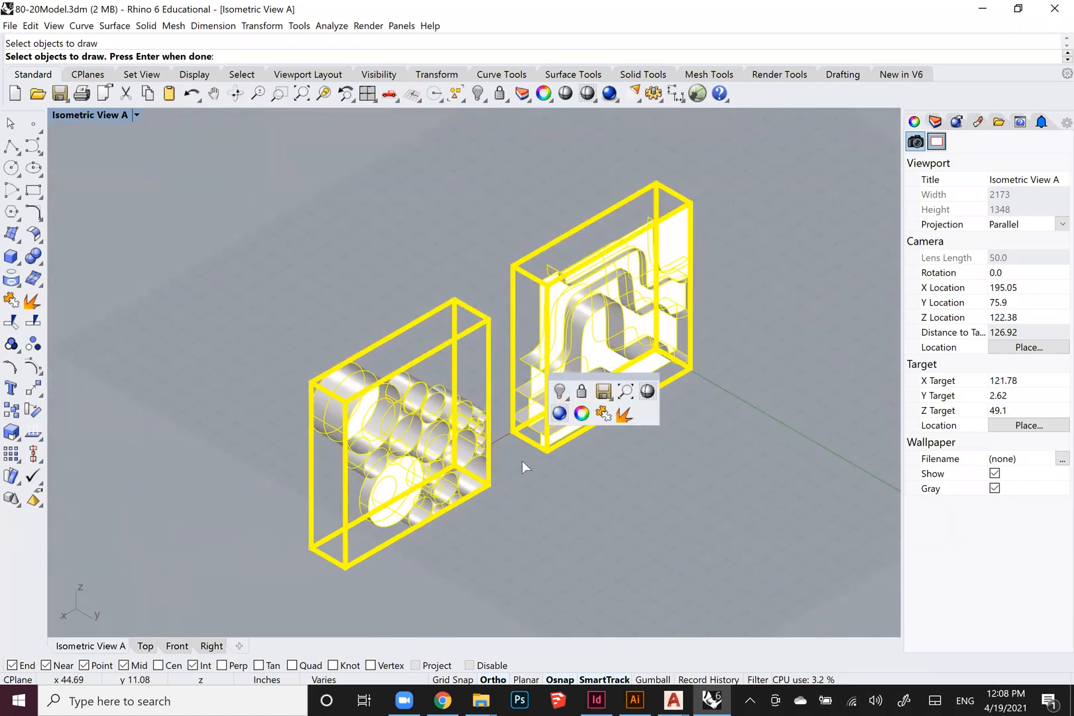
{"action": "left_click_drag", "start_coordinate": [640, 376], "coordinate": [655, 382]}
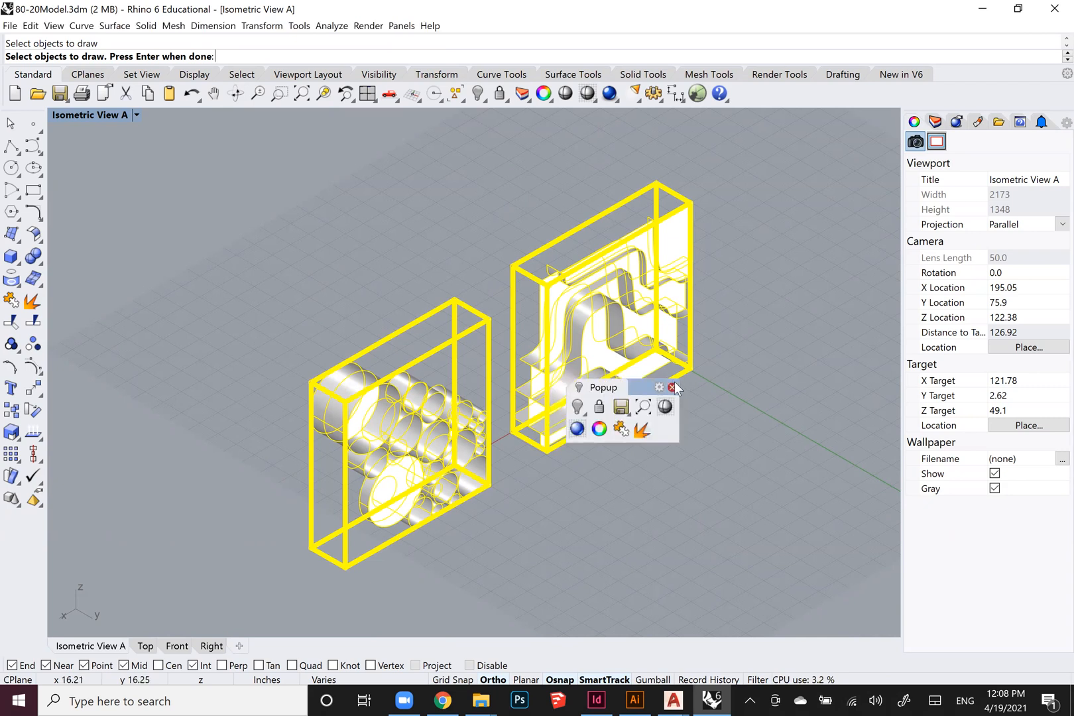
{"action": "left_click", "coordinate": [674, 387]}
{"action": "right_click_drag", "start_coordinate": [619, 436], "coordinate": [667, 423]}
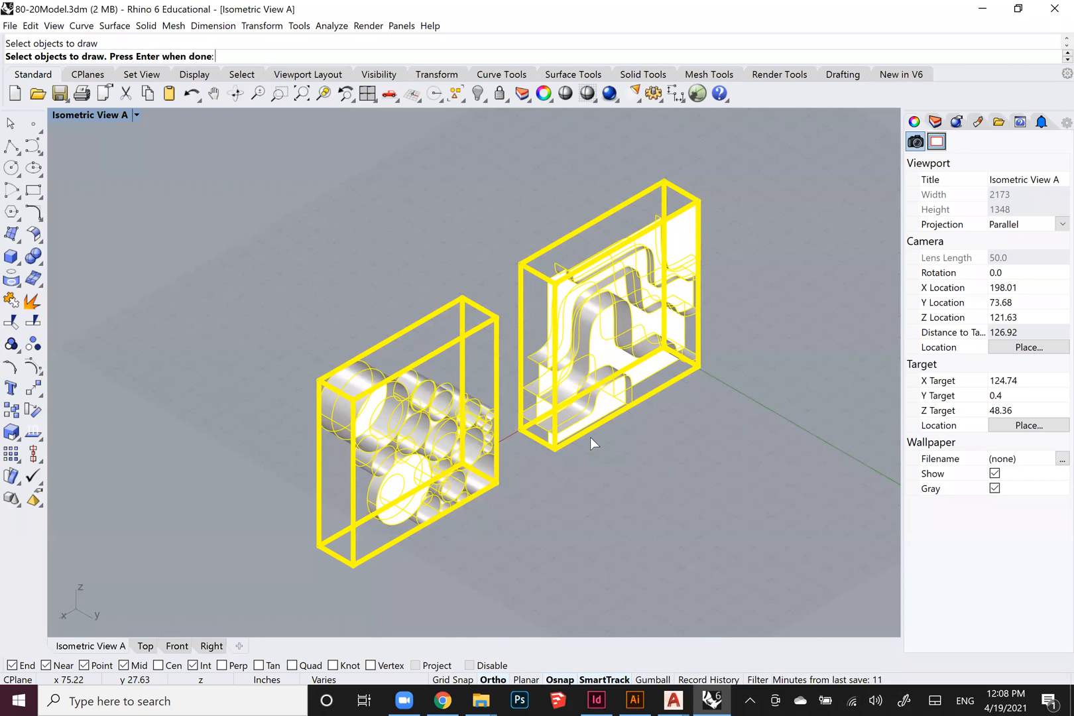
{"action": "scroll", "coordinate": [587, 427], "scroll_direction": "up", "scroll_amount": 2}
{"action": "right_click_drag", "start_coordinate": [587, 428], "coordinate": [564, 437]}
{"action": "type", "text": "ma"}
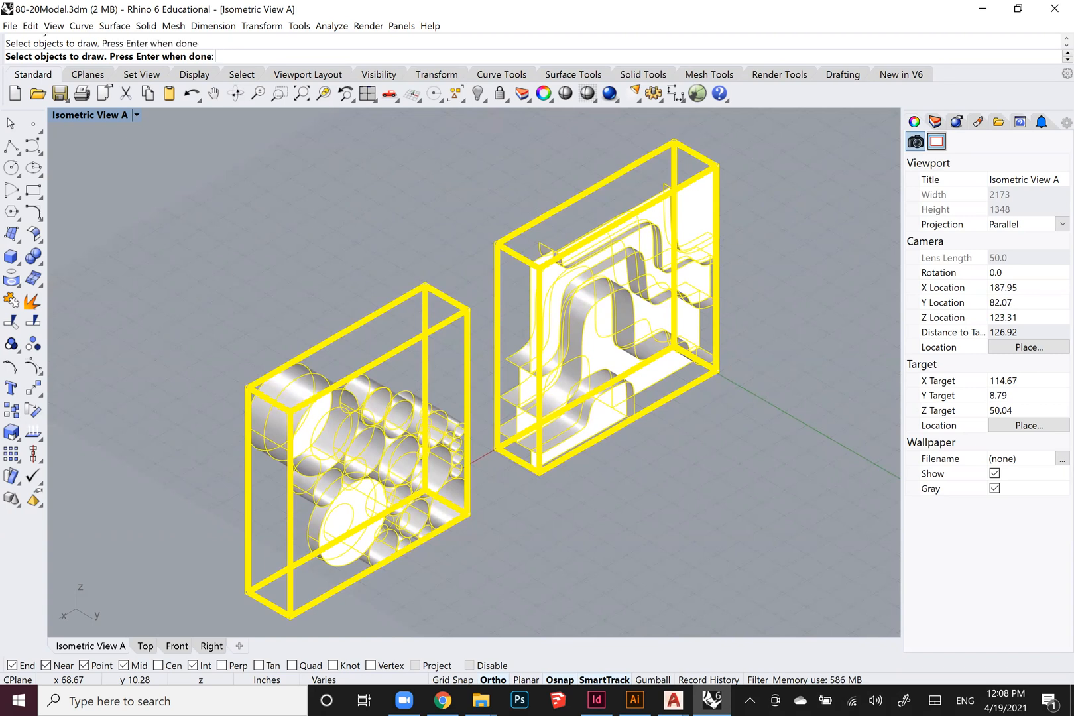
{"action": "key", "text": "Return"}
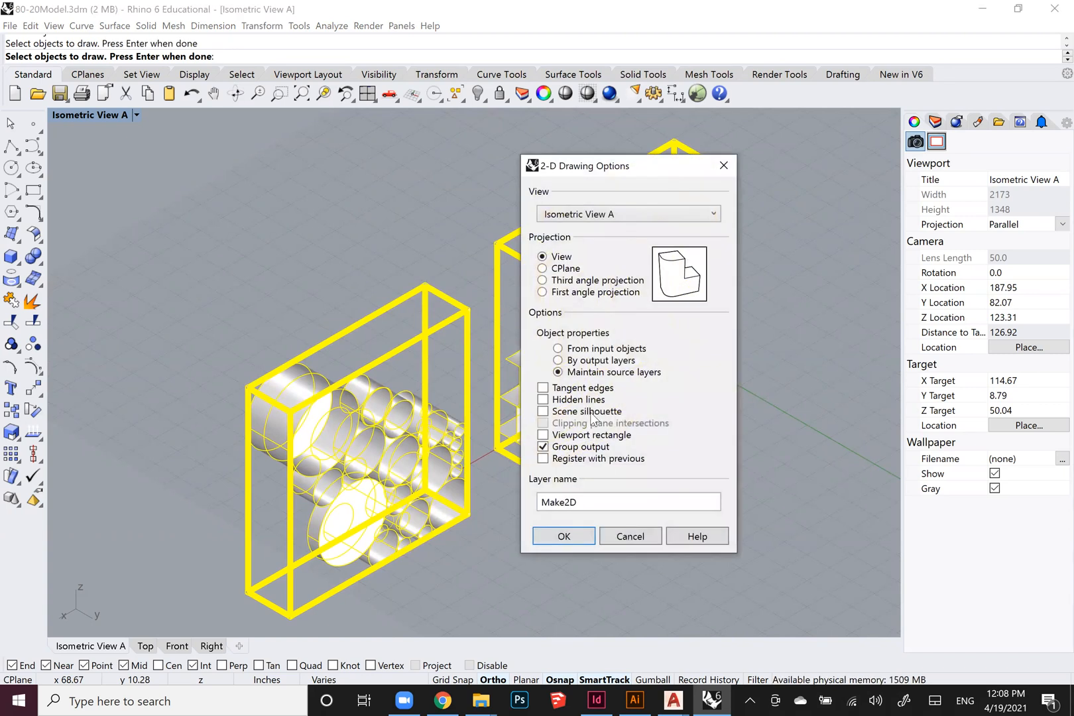
{"action": "left_click", "coordinate": [564, 536]}
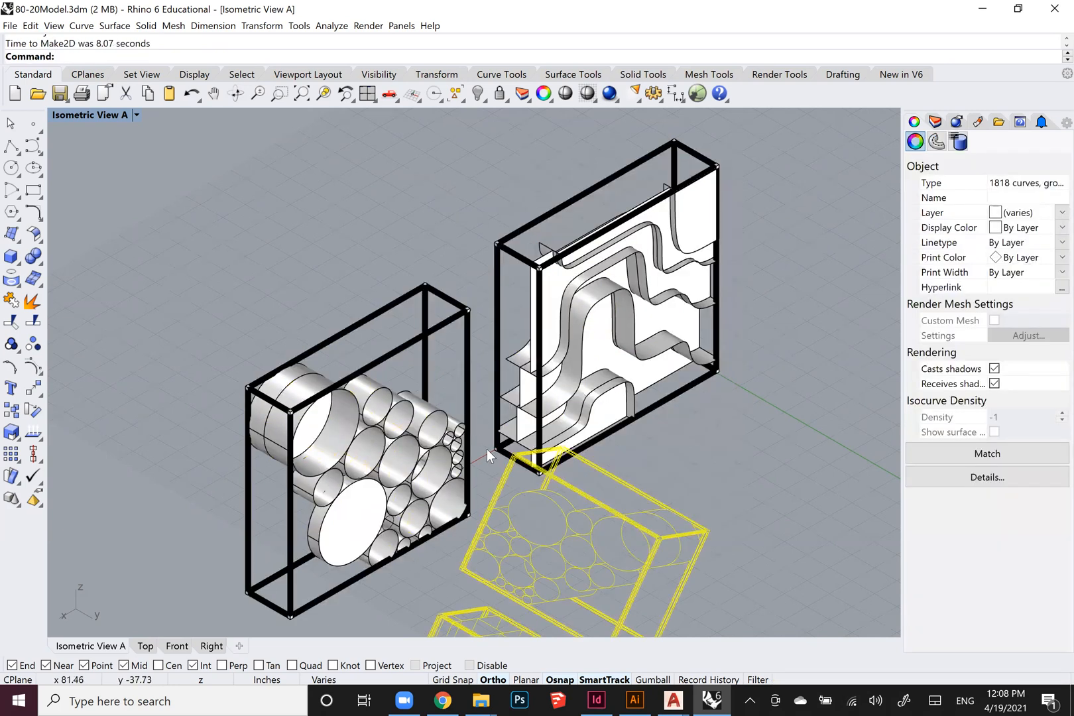
Move the grouped 2D linework clear of the 3D model and deselect it.
{"action": "scroll", "coordinate": [487, 449], "scroll_direction": "down", "scroll_amount": 5}
{"action": "mouse_move", "coordinate": [642, 518]}
{"action": "right_mouse_down"}
{"action": "mouse_move", "coordinate": [626, 498]}
{"action": "mouse_move", "coordinate": [465, 545]}
{"action": "mouse_move", "coordinate": [436, 479]}
{"action": "mouse_move", "coordinate": [595, 508]}
{"action": "mouse_move", "coordinate": [620, 166]}
{"action": "mouse_move", "coordinate": [578, 490]}
{"action": "right_mouse_up"}
{"action": "type", "text": "m"}
{"action": "key", "text": "Return"}
{"action": "left_click", "coordinate": [581, 494]}
{"action": "left_click", "coordinate": [728, 407]}
{"action": "right_click_drag", "start_coordinate": [650, 388], "coordinate": [530, 266], "text": "shift"}
{"action": "scroll", "coordinate": [475, 353], "scroll_direction": "up", "scroll_amount": 4}
{"action": "scroll", "coordinate": [476, 362], "scroll_direction": "up", "scroll_amount": 6}
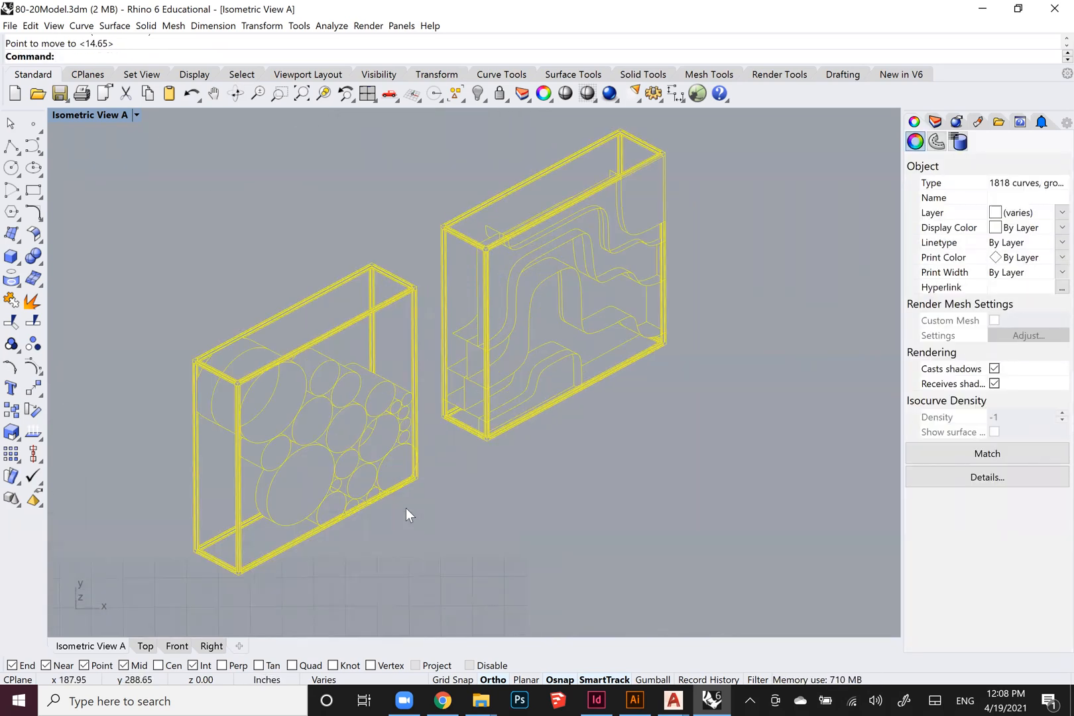
{"action": "scroll", "coordinate": [475, 363], "scroll_direction": "down", "scroll_amount": 6}
{"action": "left_click", "coordinate": [407, 508]}
Maximize the Top viewport and select the grouped 2D linework of both filled frames.
{"action": "scroll", "coordinate": [337, 396], "scroll_direction": "up", "scroll_amount": 6}
{"action": "scroll", "coordinate": [342, 398], "scroll_direction": "down", "scroll_amount": 3}
{"action": "mouse_move", "coordinate": [391, 415]}
{"action": "right_mouse_down"}
{"action": "mouse_move", "coordinate": [381, 404]}
{"action": "mouse_move", "coordinate": [384, 441]}
{"action": "mouse_move", "coordinate": [386, 402]}
{"action": "right_mouse_up"}
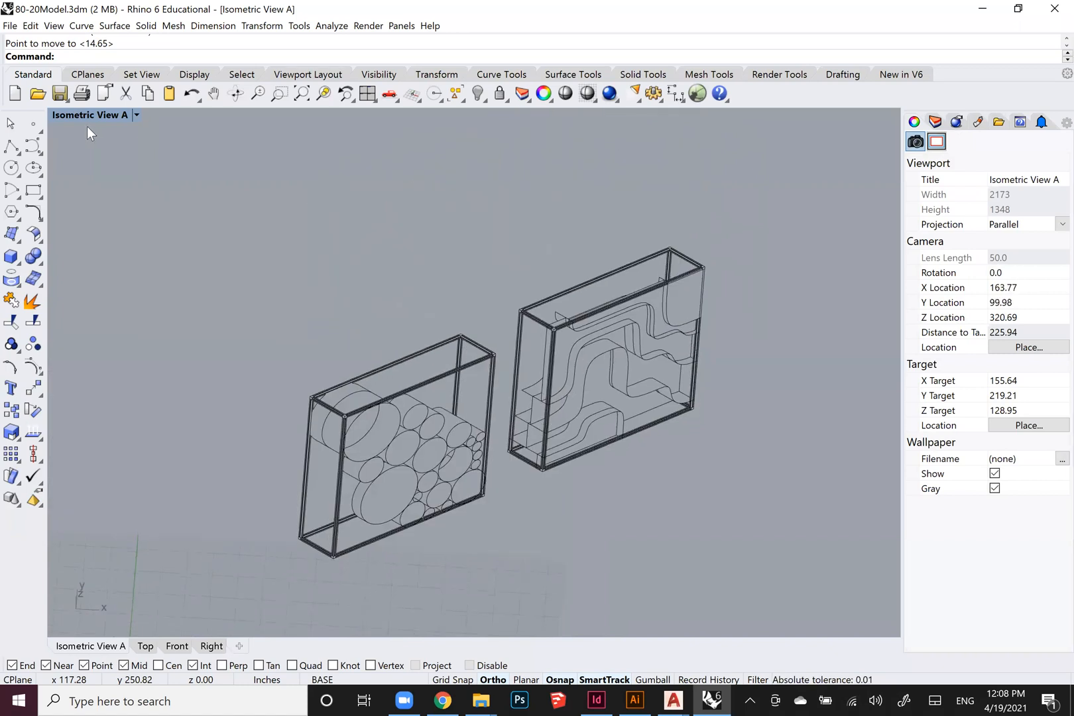
{"action": "double_click", "coordinate": [82, 118]}
{"action": "double_click", "coordinate": [57, 118]}
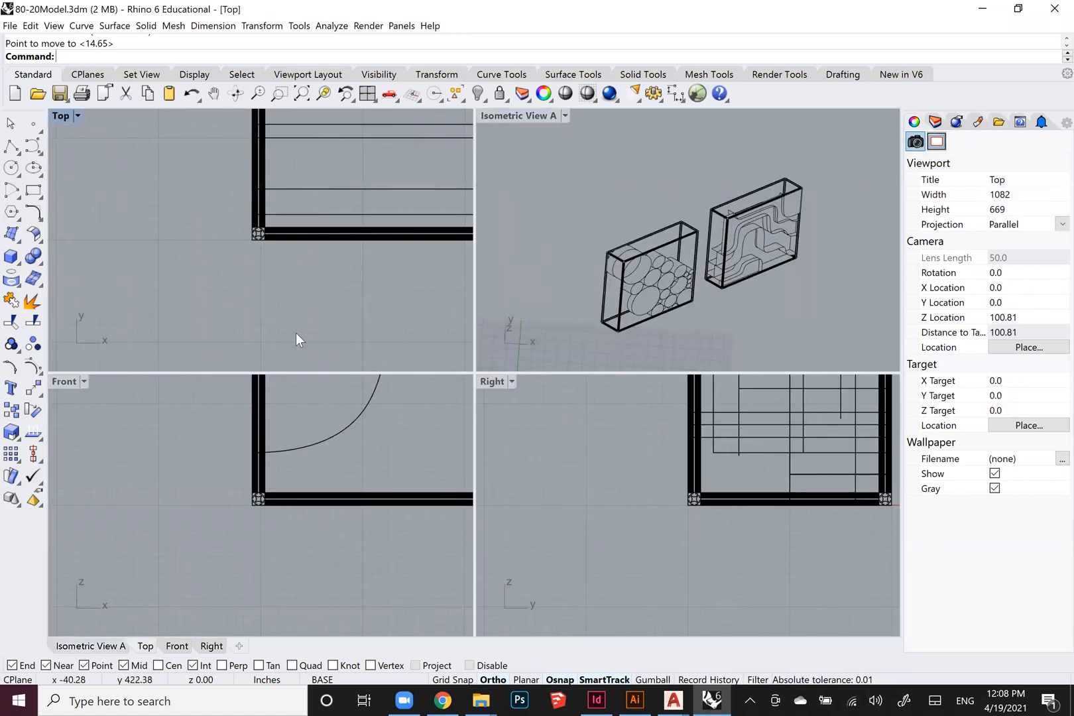
{"action": "scroll", "coordinate": [448, 379], "scroll_direction": "down", "scroll_amount": 5}
{"action": "scroll", "coordinate": [451, 376], "scroll_direction": "down", "scroll_amount": 20}
{"action": "scroll", "coordinate": [502, 259], "scroll_direction": "up", "scroll_amount": 8}
{"action": "scroll", "coordinate": [533, 396], "scroll_direction": "up", "scroll_amount": 4}
{"action": "left_click_drag", "start_coordinate": [243, 164], "coordinate": [740, 562]}
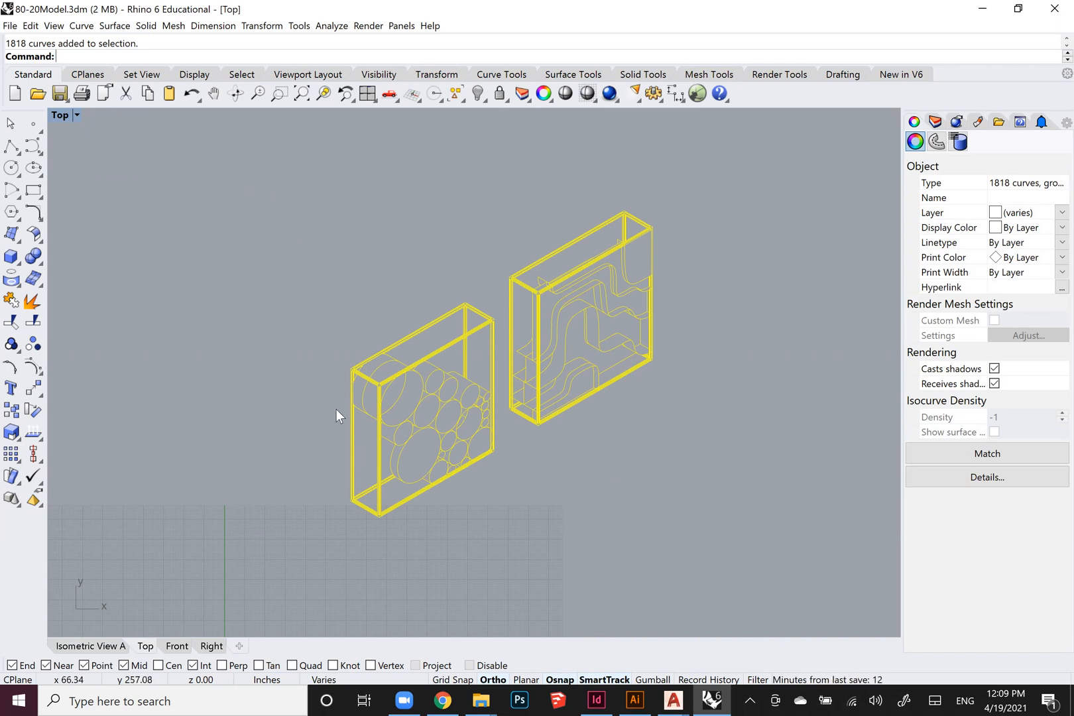
Export the selected linework to the Desktop as an AutoCAD drawing (*.dwg) named PopUp1.
{"action": "type", "text": "Export"}
{"action": "key", "text": "Return"}
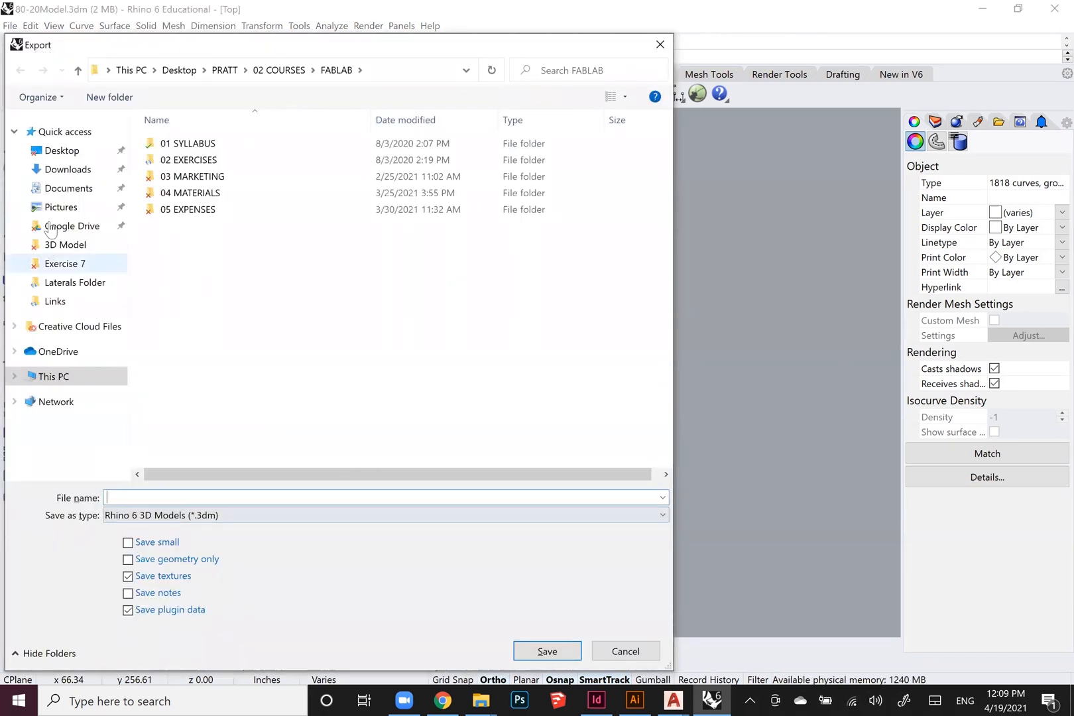
{"action": "left_click", "coordinate": [64, 150]}
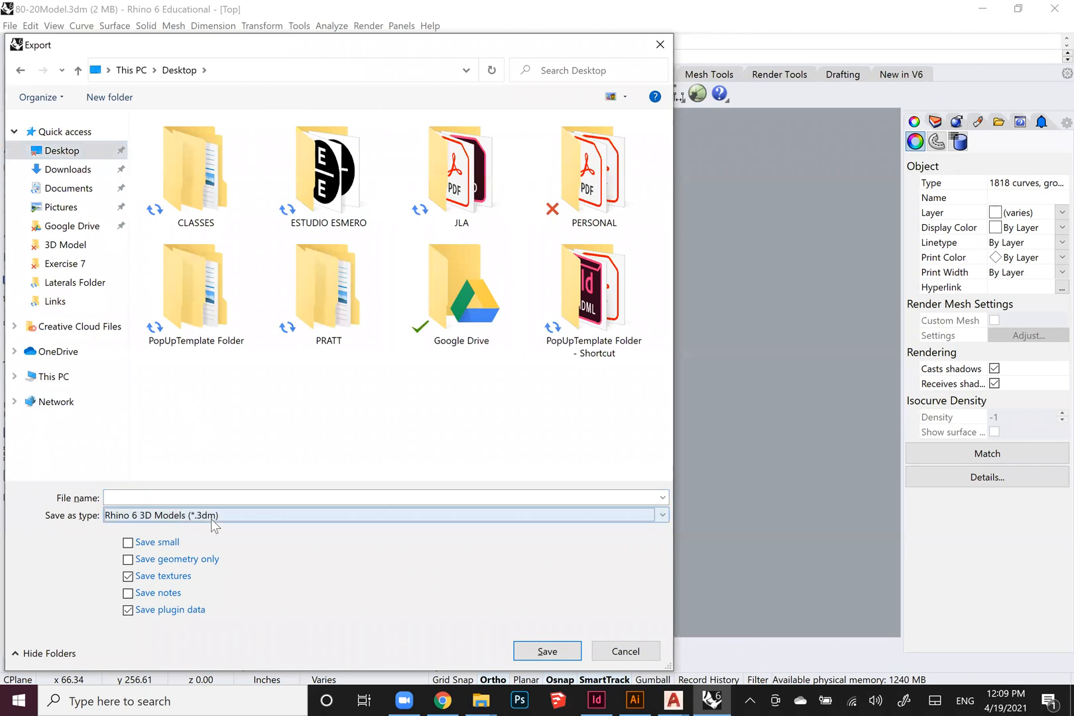
{"action": "left_click", "coordinate": [215, 517]}
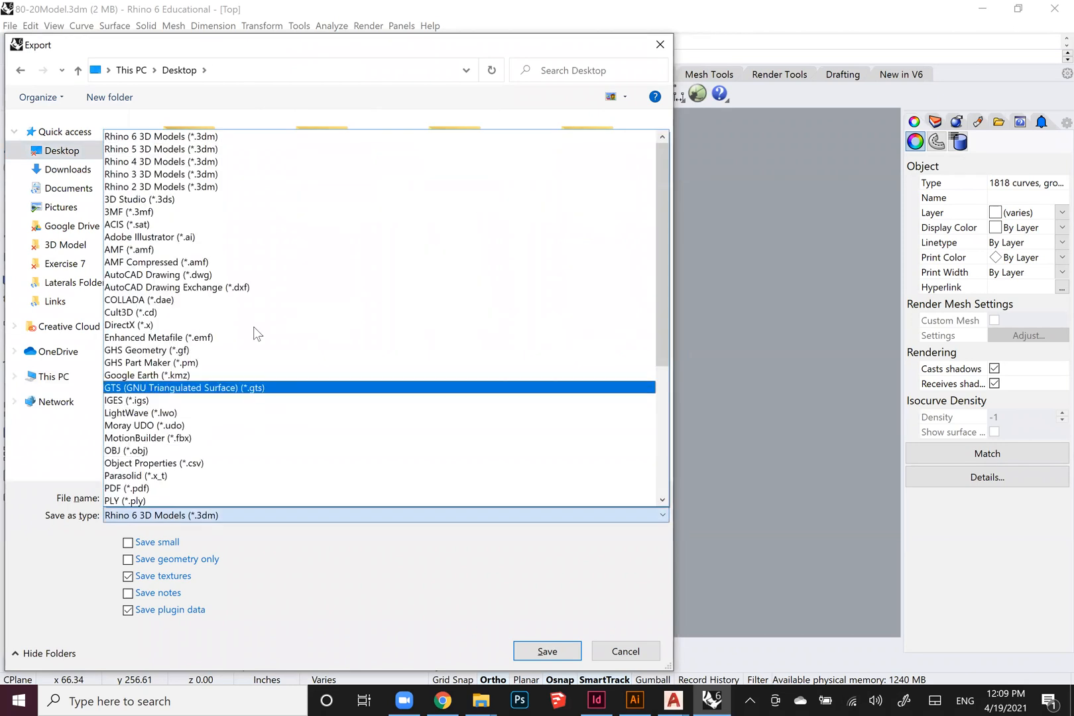
{"action": "left_click", "coordinate": [163, 274]}
{"action": "left_click", "coordinate": [220, 496]}
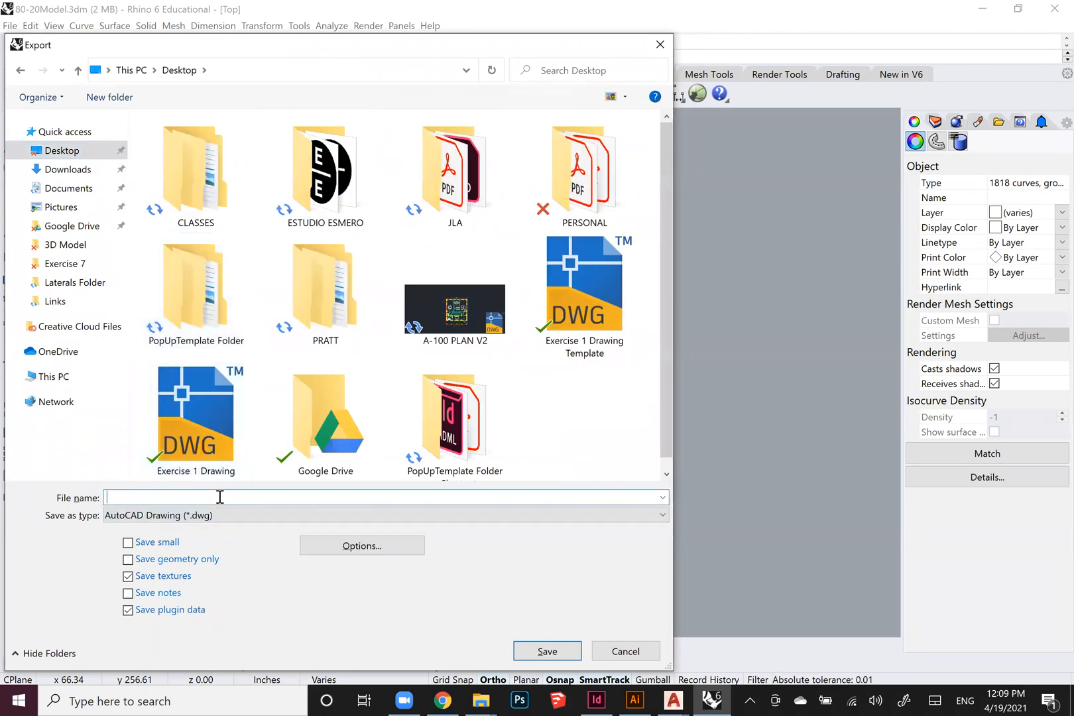
{"action": "type", "text": "S"}
{"action": "key", "text": "BackSpace"}
{"action": "type", "text": "PopUp1"}
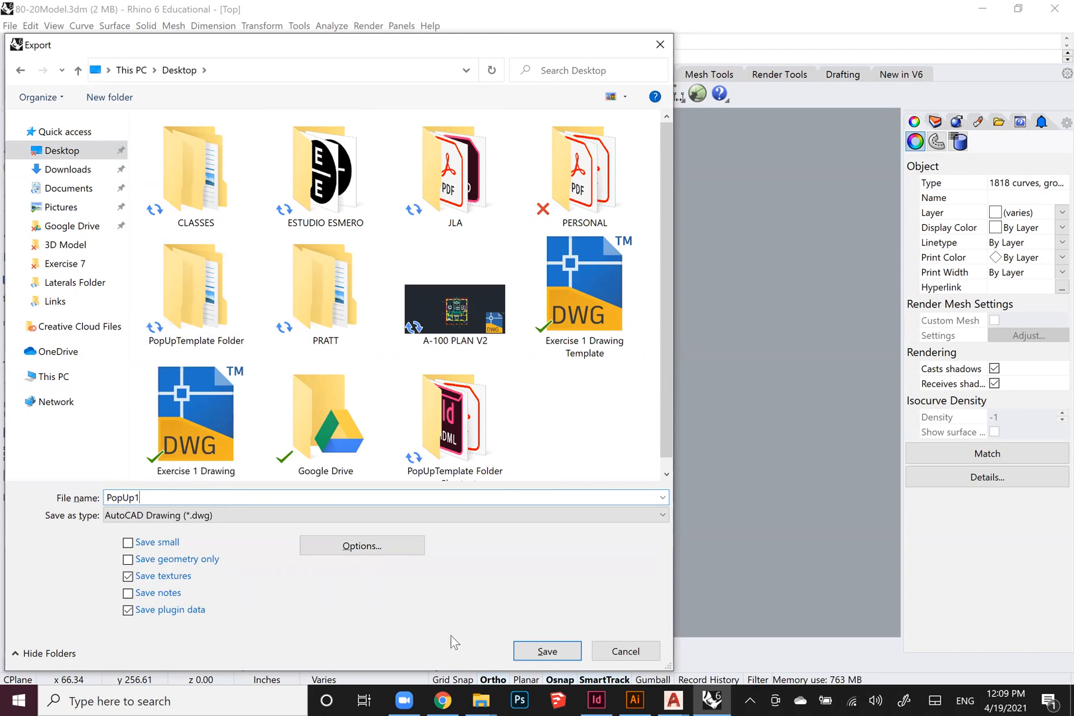
{"action": "left_click", "coordinate": [545, 652]}
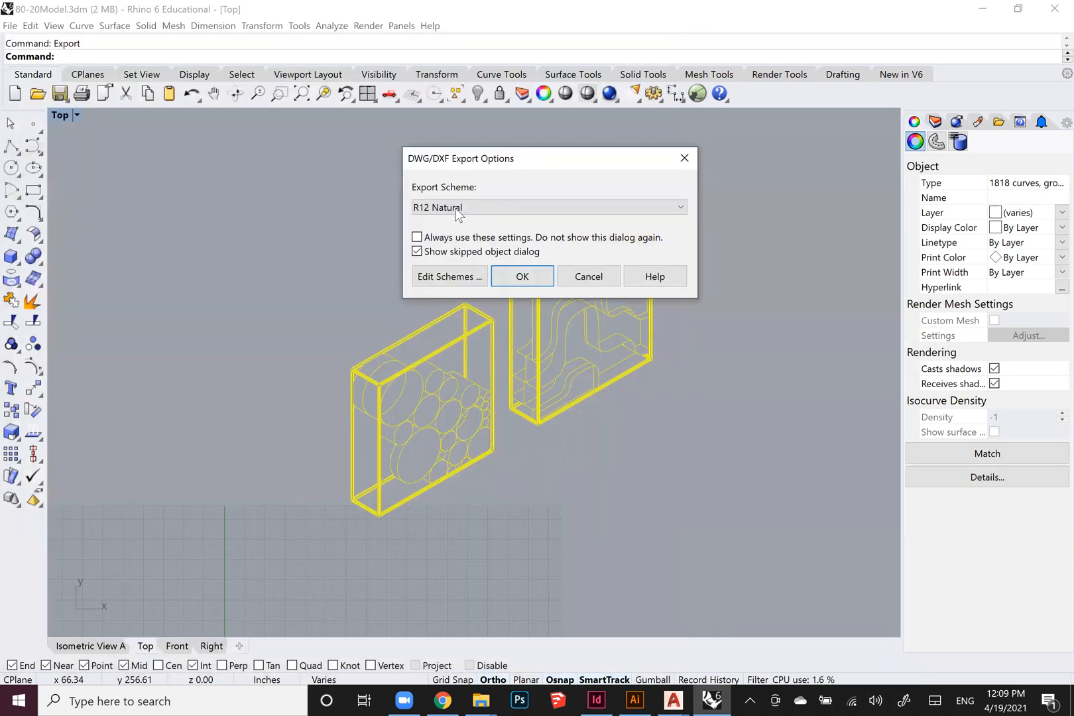
Finish the DWG export using the R12 Natural export scheme.
{"action": "left_click", "coordinate": [435, 209]}
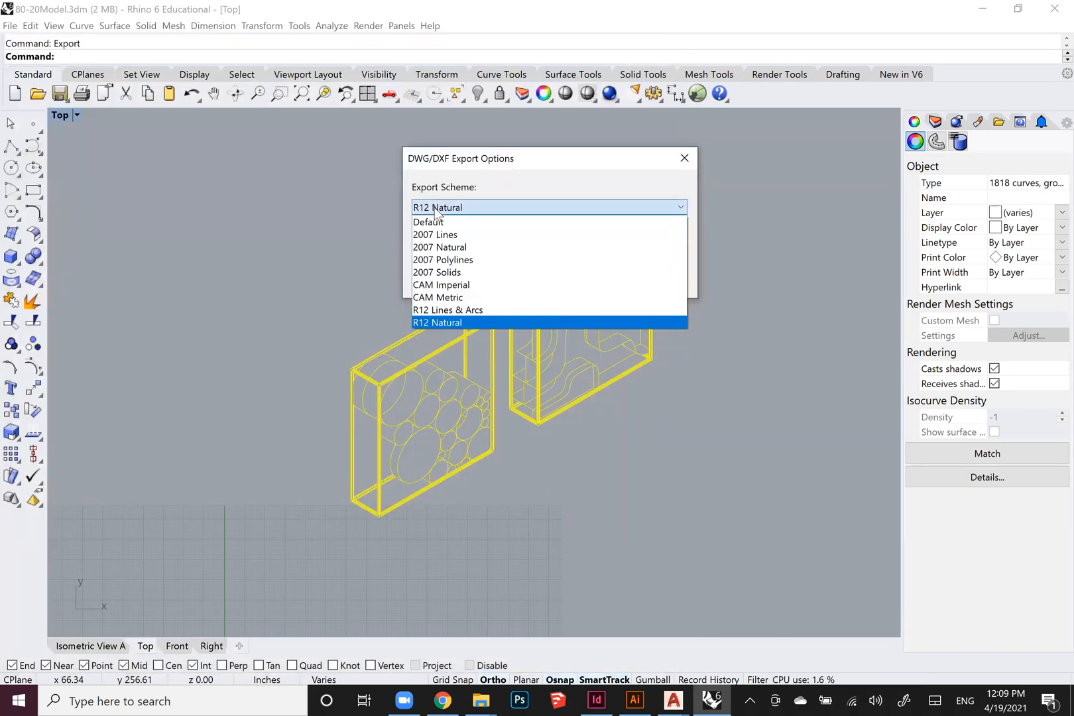
{"action": "left_click", "coordinate": [435, 211]}
{"action": "left_click", "coordinate": [506, 278]}
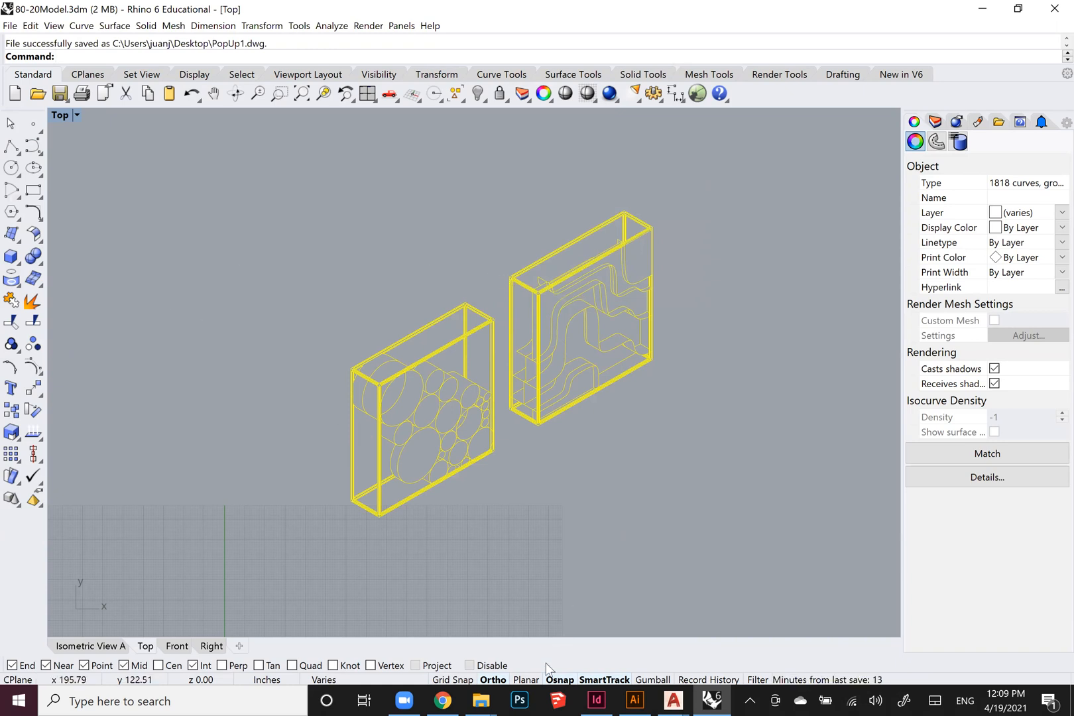
Switch to Illustrator and open PopUp1.dwg from the Desktop, scaled to fit the artboard with the Model layout.
{"action": "left_click", "coordinate": [634, 700]}
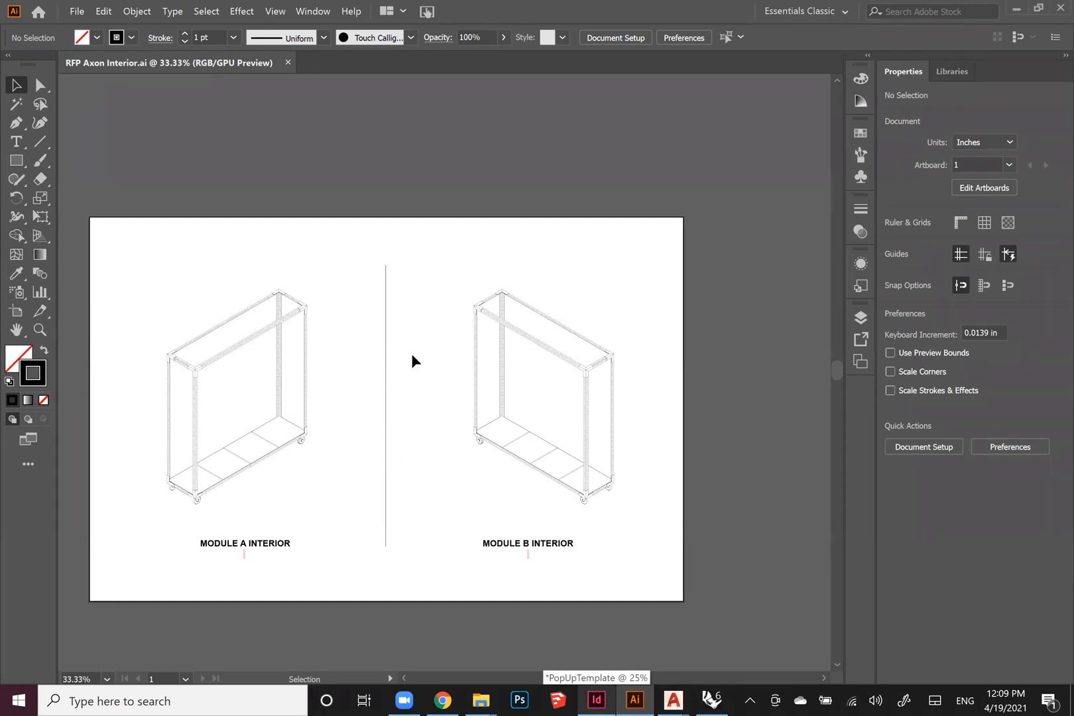
{"action": "left_click", "coordinate": [74, 12]}
{"action": "left_click", "coordinate": [98, 58]}
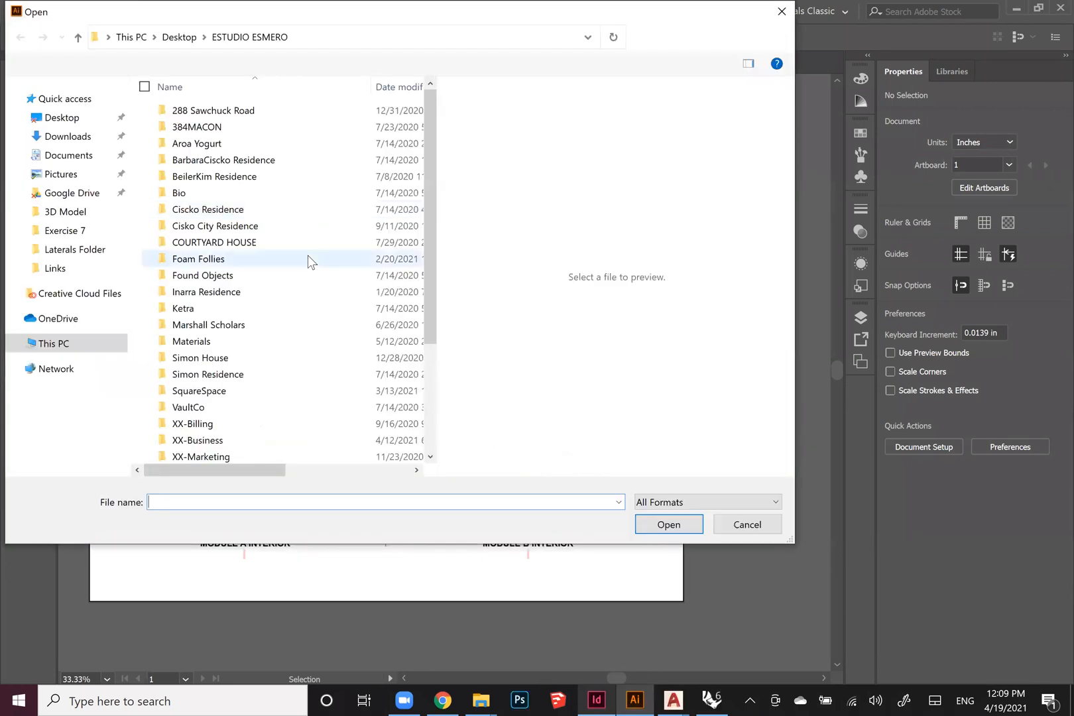
{"action": "left_click", "coordinate": [67, 117]}
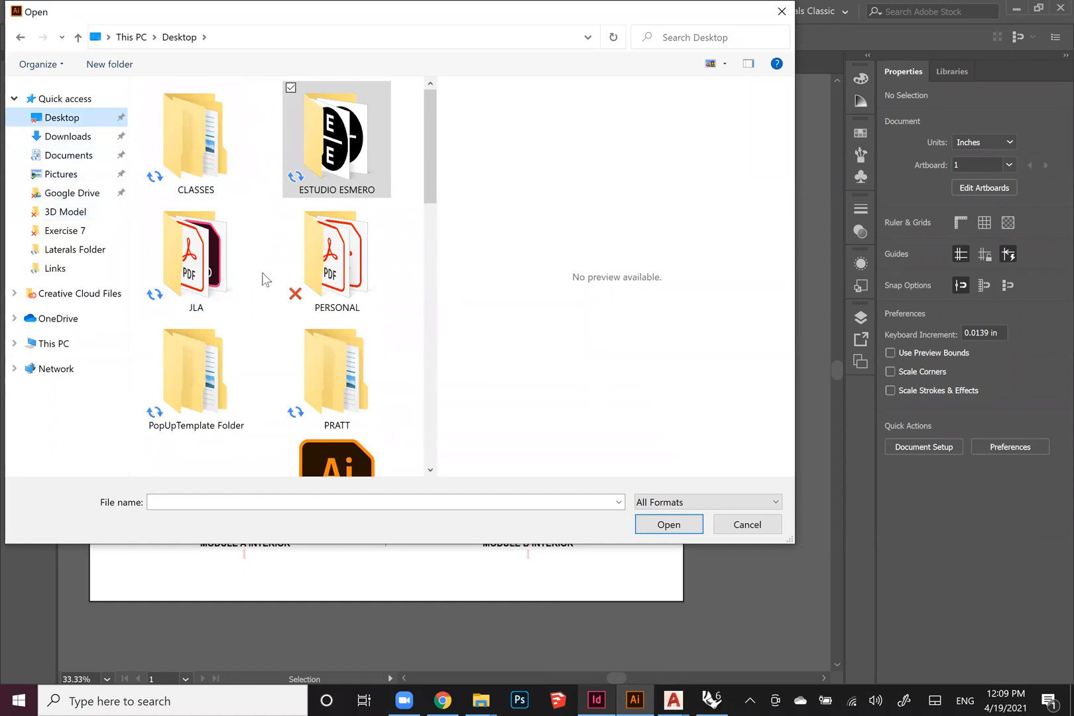
{"action": "scroll", "coordinate": [264, 282], "scroll_direction": "down", "scroll_amount": 5}
{"action": "left_click", "coordinate": [201, 287]}
{"action": "left_click", "coordinate": [667, 527]}
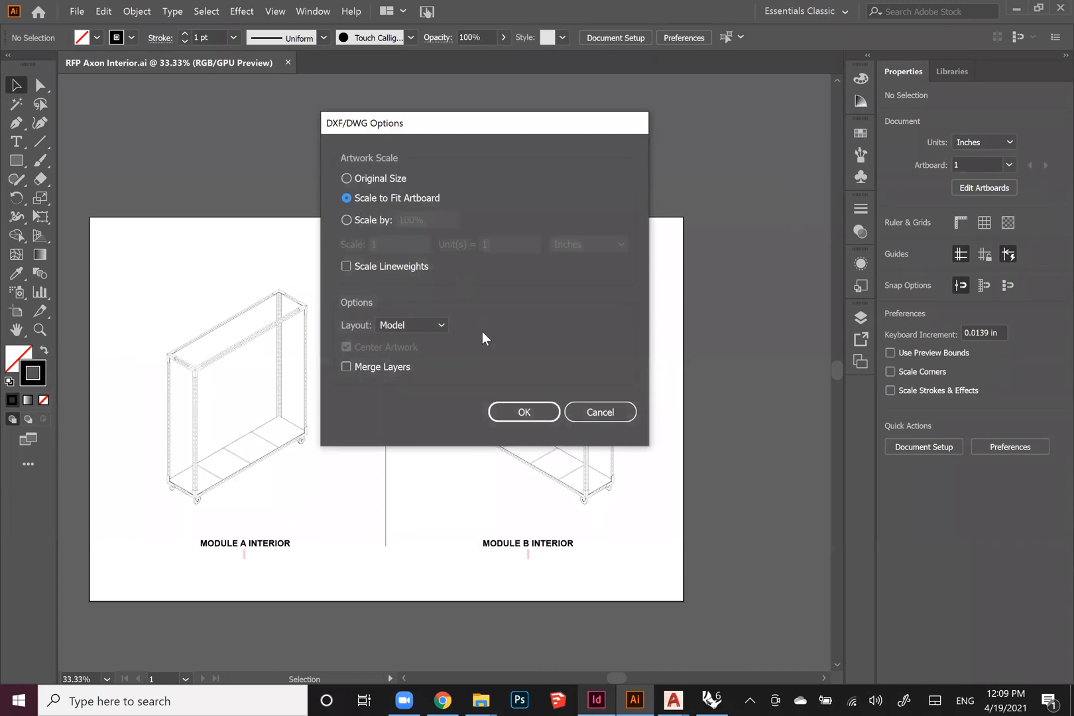
{"action": "left_click", "coordinate": [507, 411]}
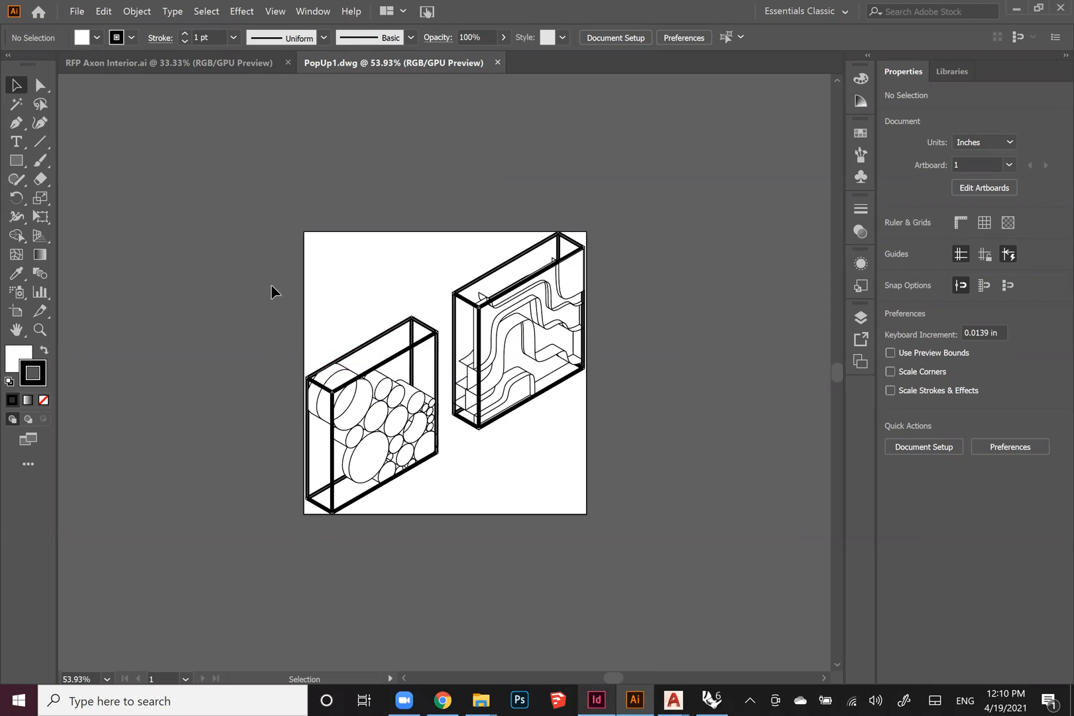
Copy the circle-filled frame from PopUp1.dwg and paste it into the Your Design layer of RFP Axon Interior.ai.
{"action": "left_click_drag", "start_coordinate": [259, 268], "coordinate": [446, 548]}
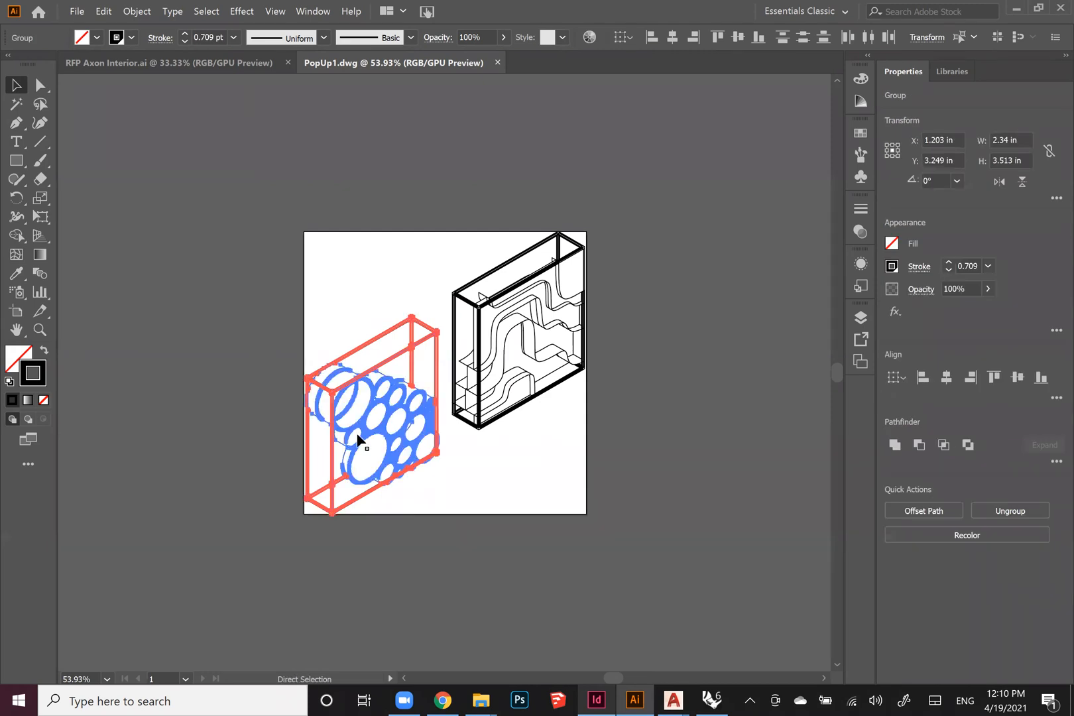
{"action": "left_click", "coordinate": [176, 64]}
{"action": "left_click", "coordinate": [458, 441]}
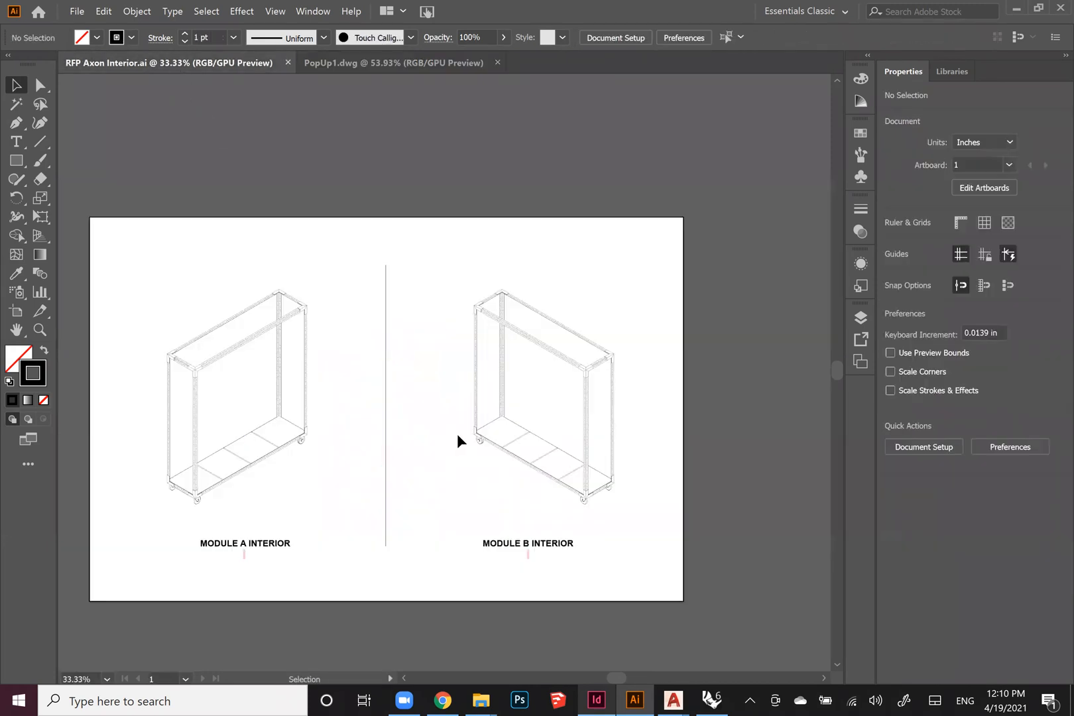
{"action": "scroll", "coordinate": [458, 439], "scroll_direction": "down", "scroll_amount": 1}
{"action": "left_click", "coordinate": [860, 318]}
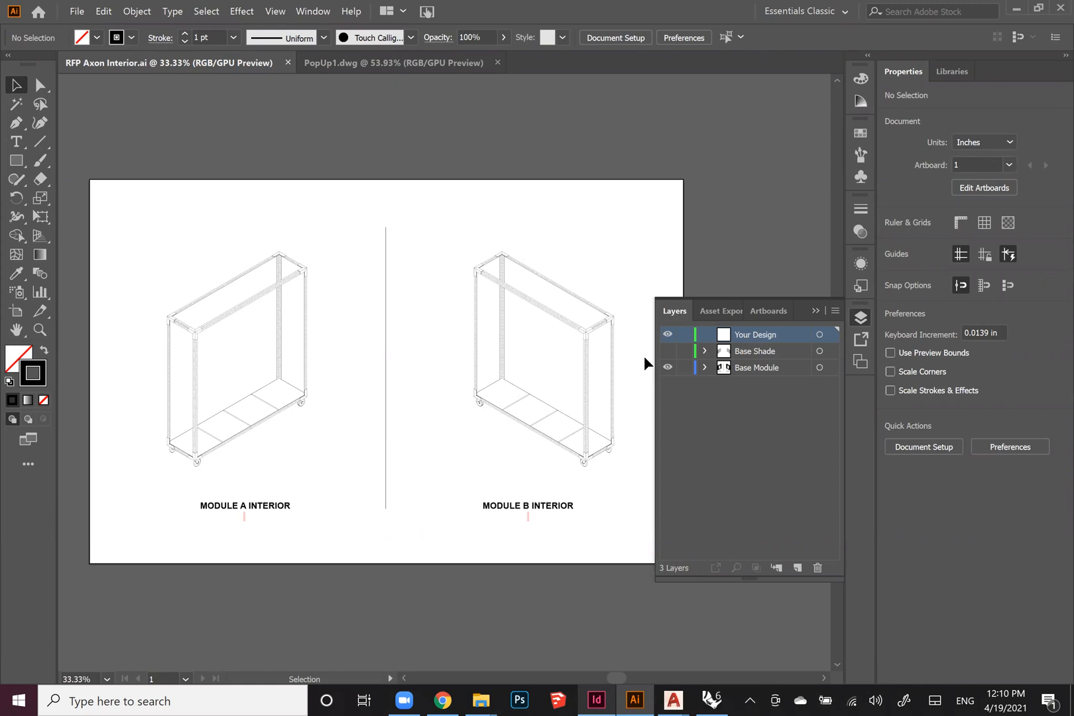
{"action": "key", "text": "ctrl+minus"}
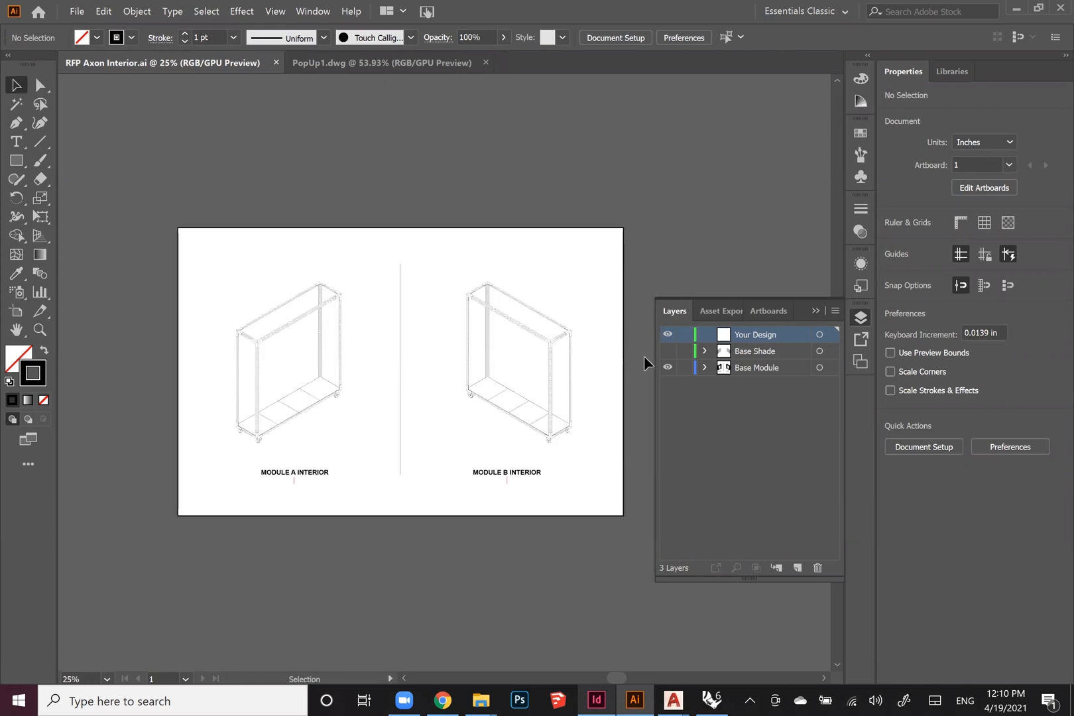
{"action": "left_click", "coordinate": [819, 311]}
{"action": "key", "text": "ctrl+v"}
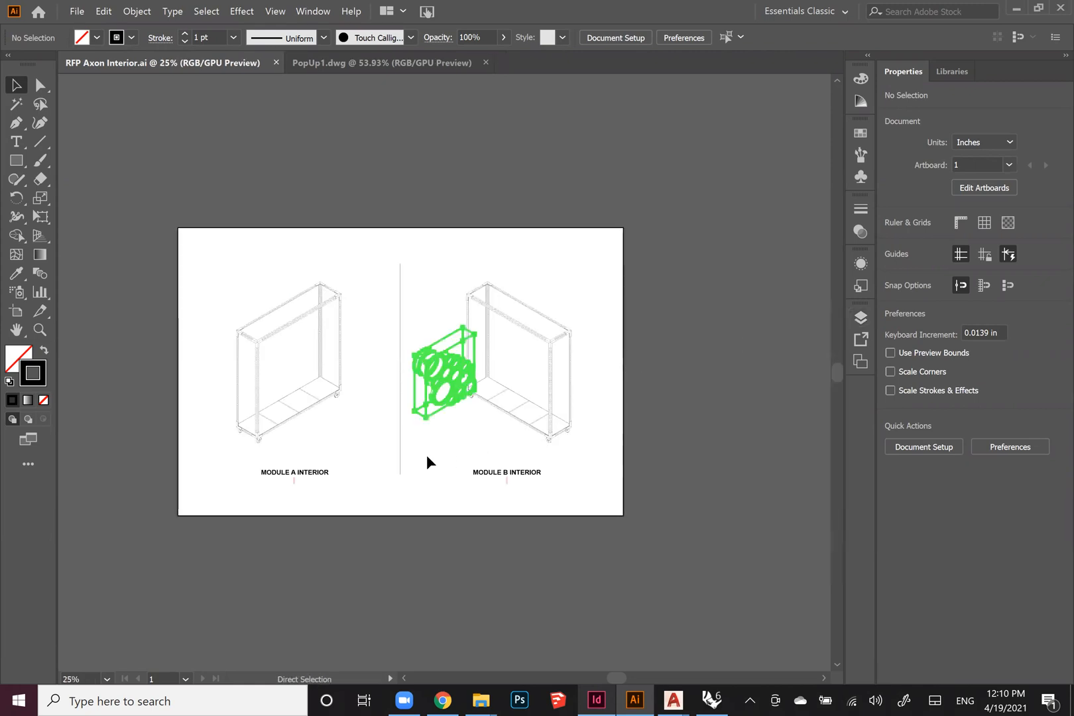
Move the pasted circle-filled frame over the Module A Interior frame.
{"action": "scroll", "coordinate": [423, 419], "scroll_direction": "up", "scroll_amount": 1}
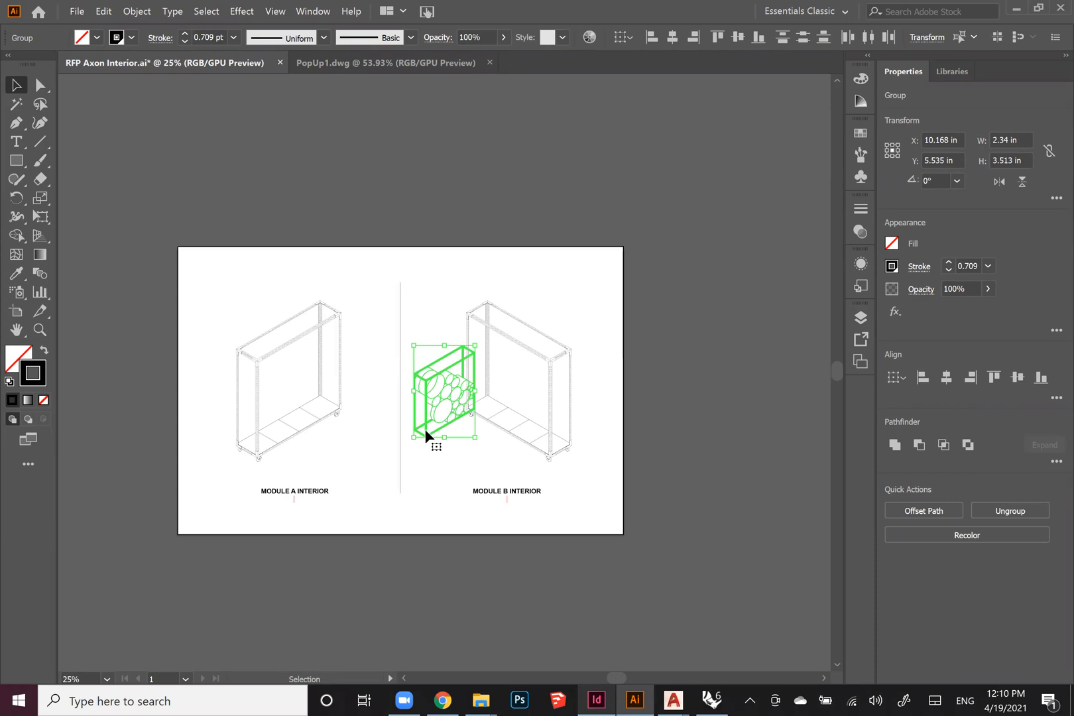
{"action": "left_click", "coordinate": [426, 439]}
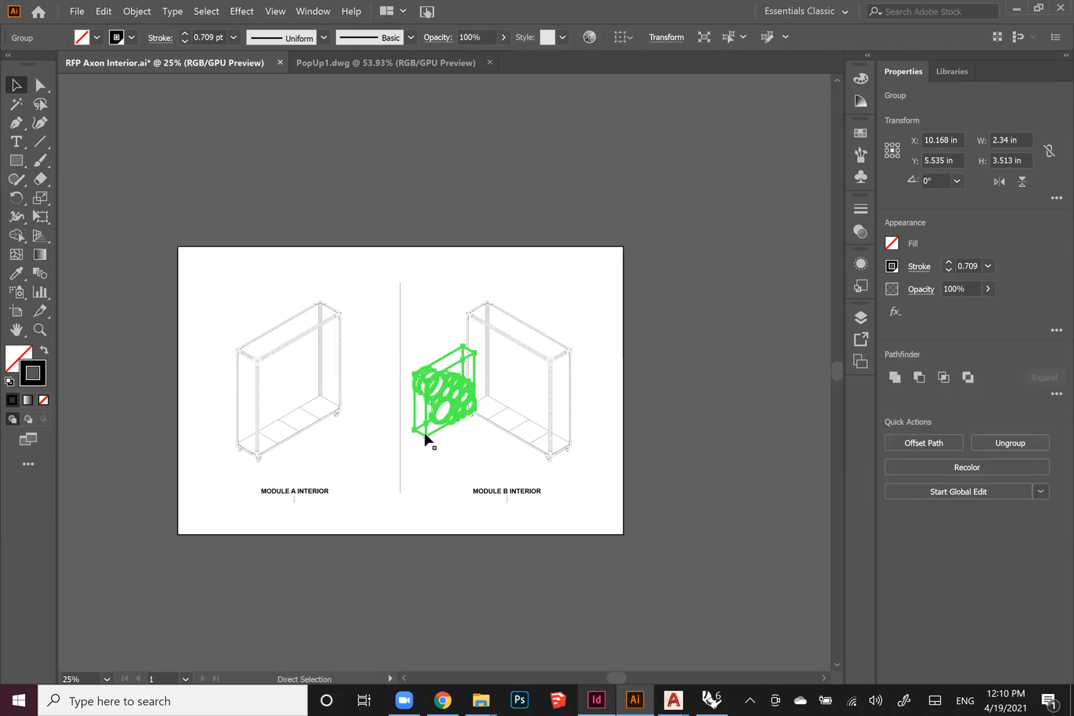
{"action": "left_click", "coordinate": [426, 453]}
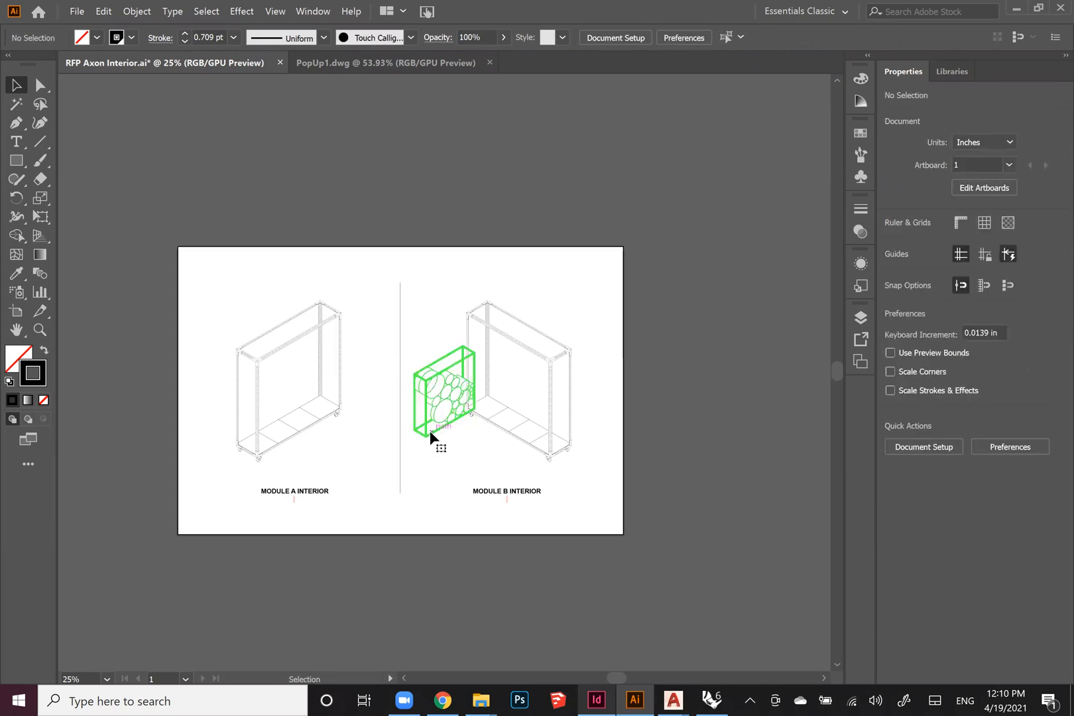
{"action": "left_click", "coordinate": [425, 428]}
{"action": "left_click_drag", "start_coordinate": [427, 424], "coordinate": [271, 424]}
{"action": "scroll", "coordinate": [271, 424], "scroll_direction": "up", "scroll_amount": 3, "text": "alt"}
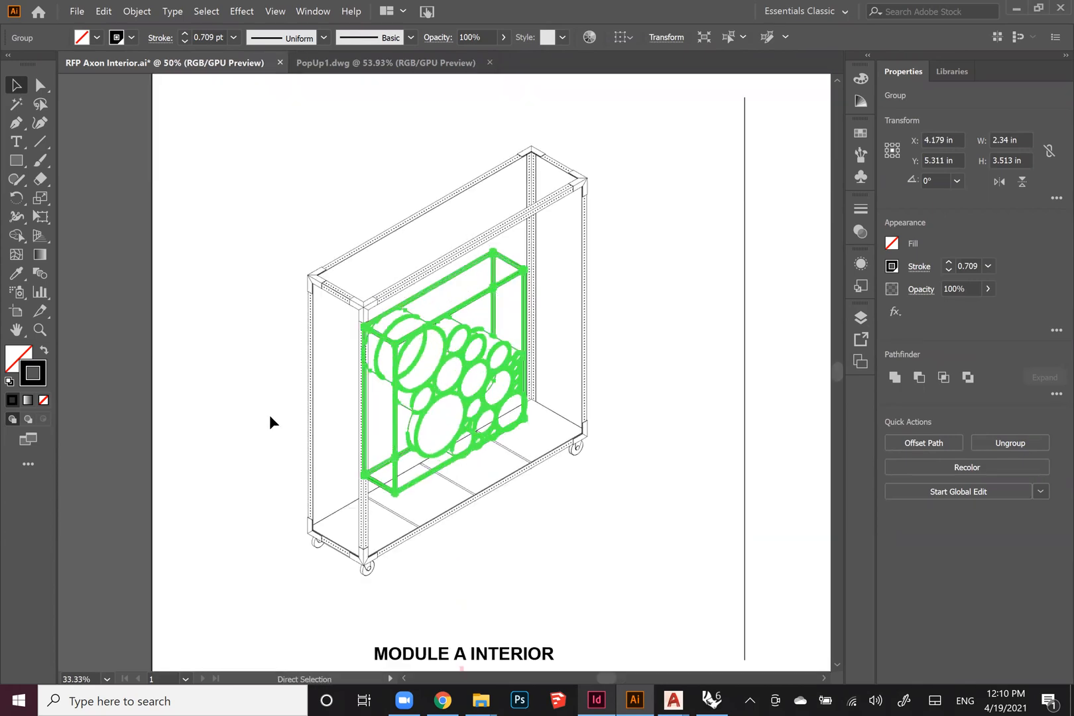
Scale the circle-filled frame proportionally to about 4 by 6 in so its corners match the Module A frame, and deselect it.
{"action": "left_click_drag", "start_coordinate": [365, 254], "coordinate": [219, 168]}
{"action": "left_click_drag", "start_coordinate": [227, 170], "coordinate": [225, 169], "text": "shift"}
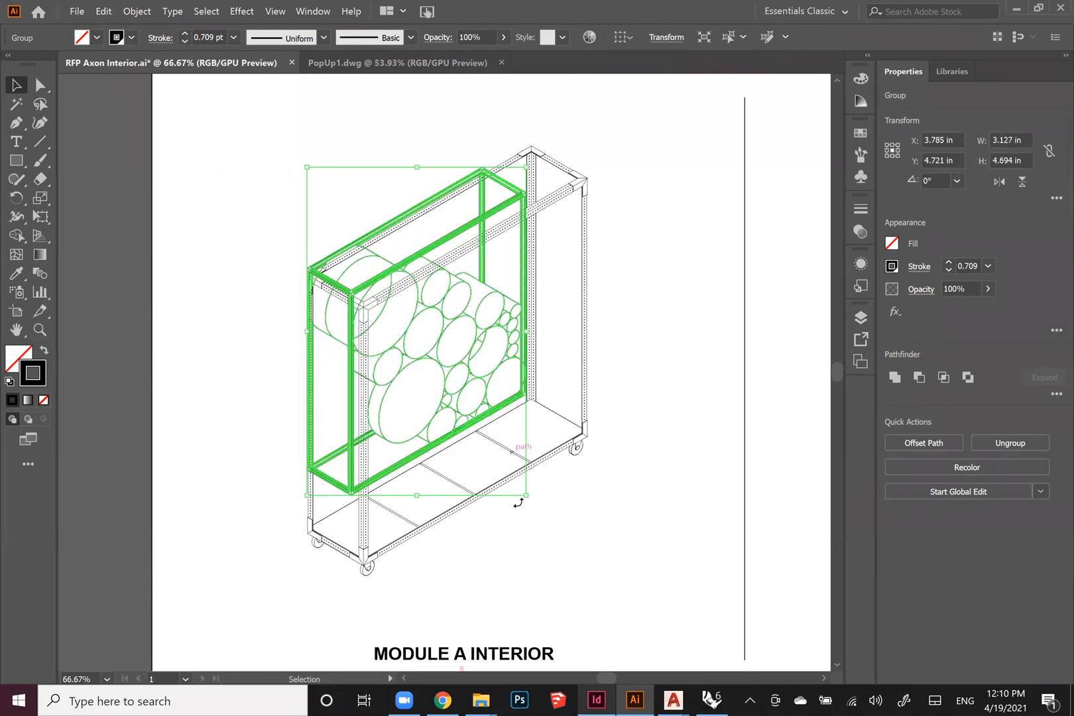
{"action": "left_click_drag", "start_coordinate": [526, 495], "coordinate": [595, 568], "text": "shift"}
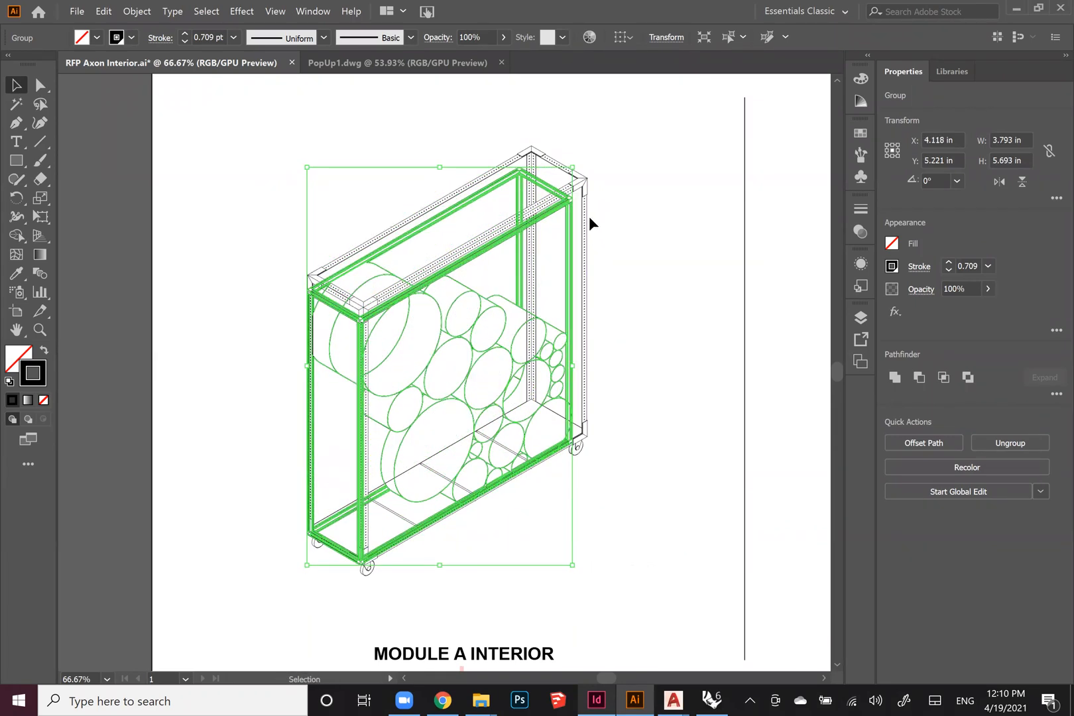
{"action": "left_click_drag", "start_coordinate": [571, 170], "coordinate": [609, 148], "text": "shift"}
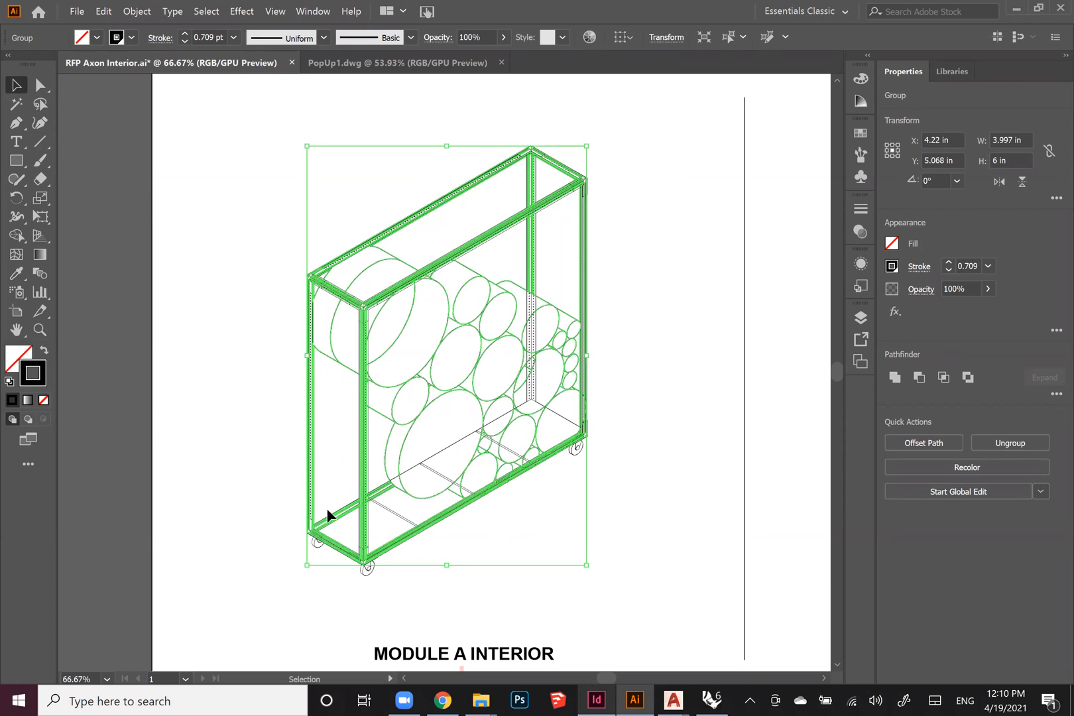
{"action": "left_click", "coordinate": [270, 549]}
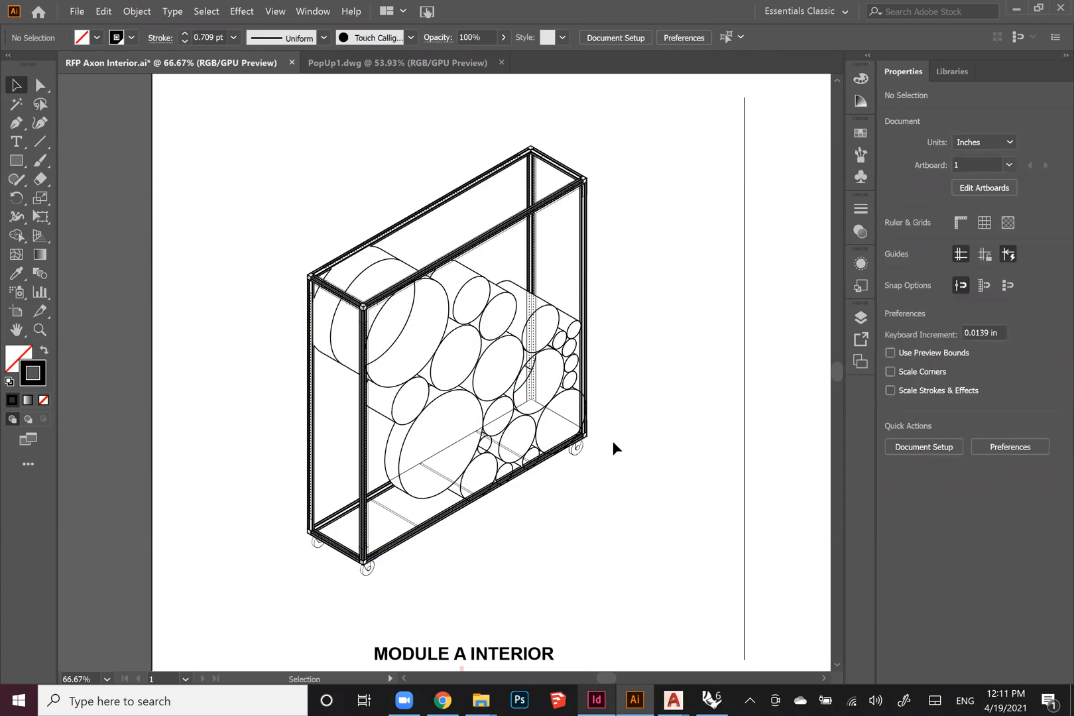
Hide the Base Module layer, leaving only Your Design shown.
{"action": "scroll", "coordinate": [597, 441], "scroll_direction": "down", "scroll_amount": 1}
{"action": "key", "text": "ctrl+minus"}
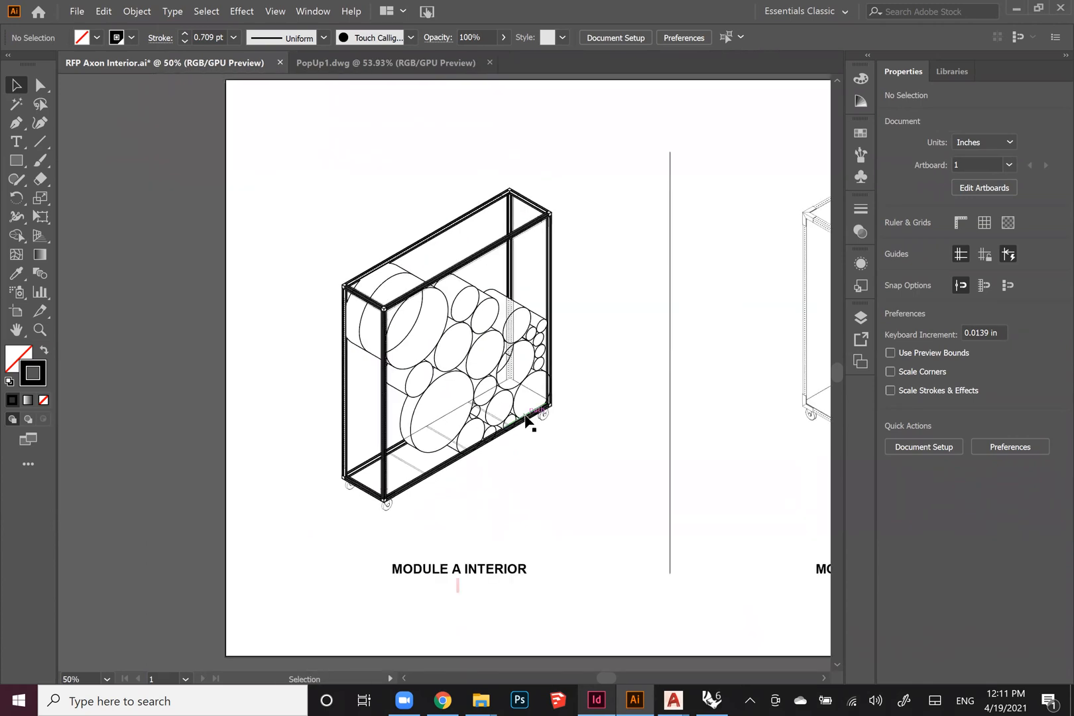
{"action": "left_click", "coordinate": [861, 319]}
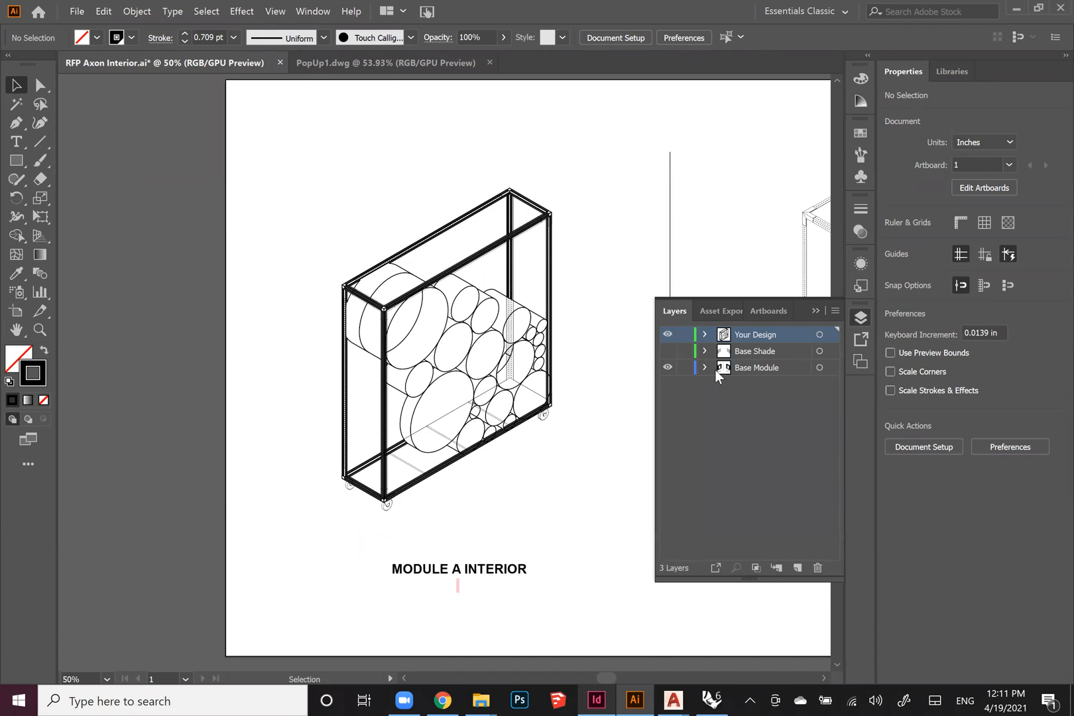
{"action": "left_click", "coordinate": [667, 368]}
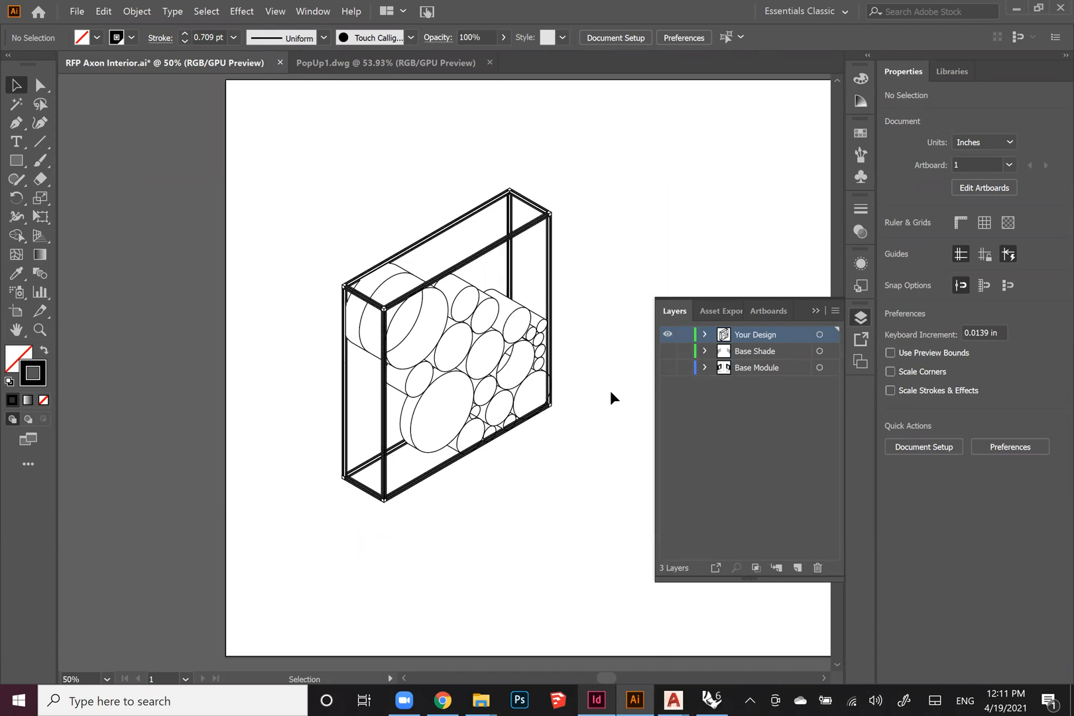
{"action": "left_click", "coordinate": [815, 312]}
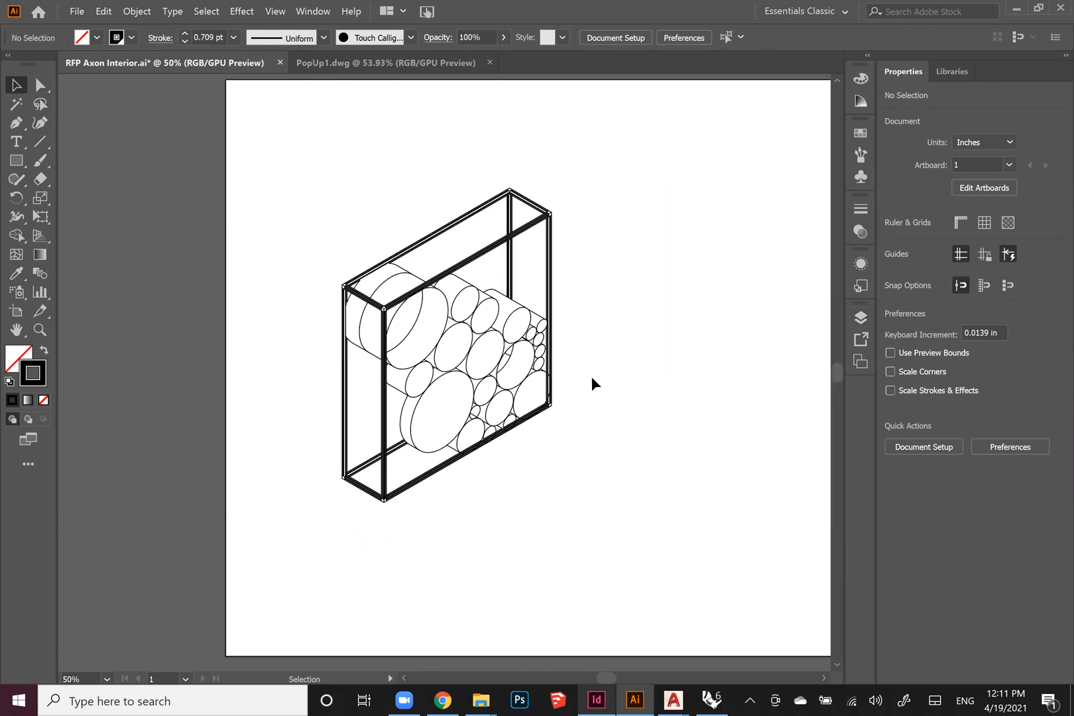
Show the Base Module layer again together with Your Design.
{"action": "key", "text": "ctrl+minus"}
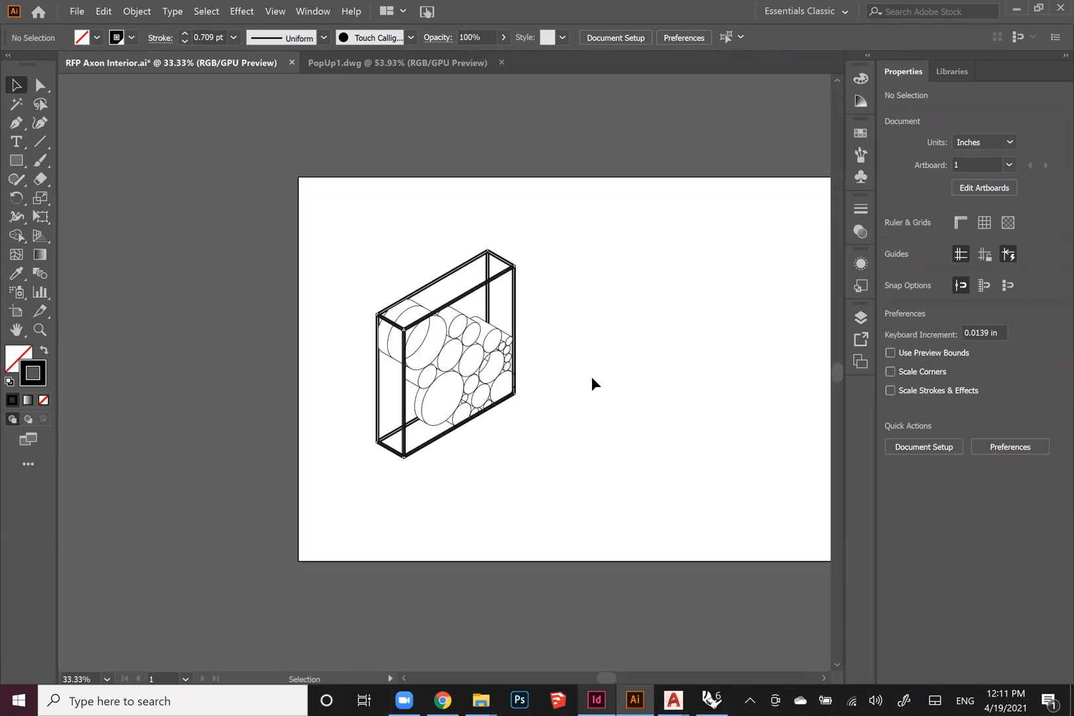
{"action": "left_click", "coordinate": [861, 318]}
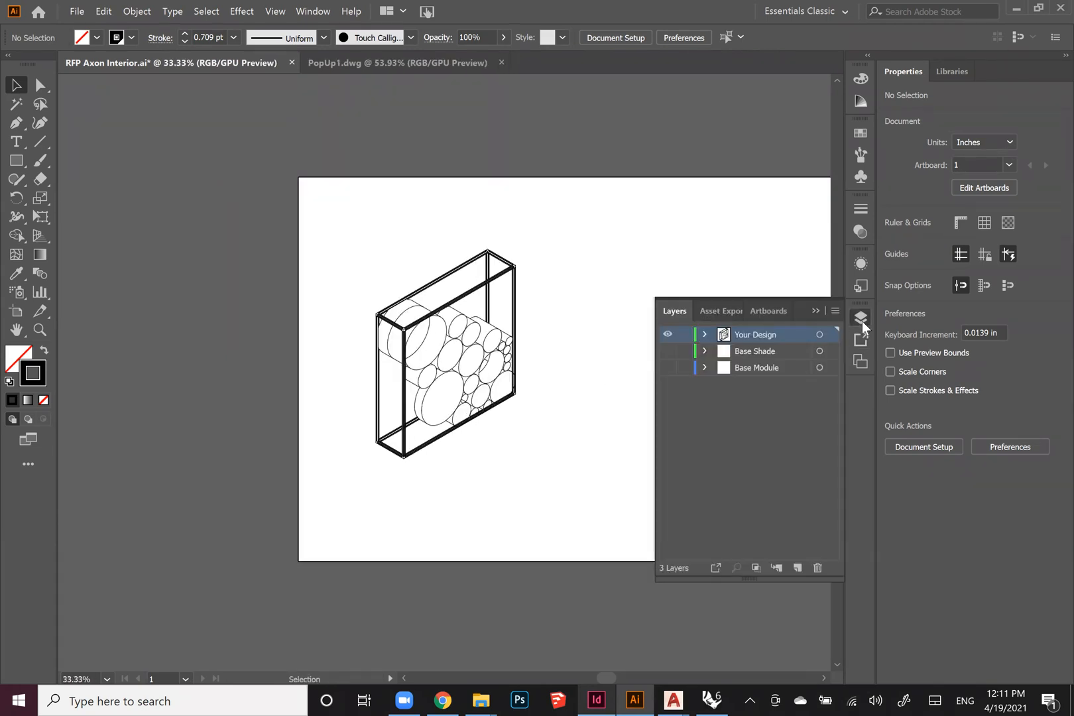
{"action": "left_click", "coordinate": [666, 369]}
{"action": "scroll", "coordinate": [425, 425], "scroll_direction": "down", "scroll_amount": 1}
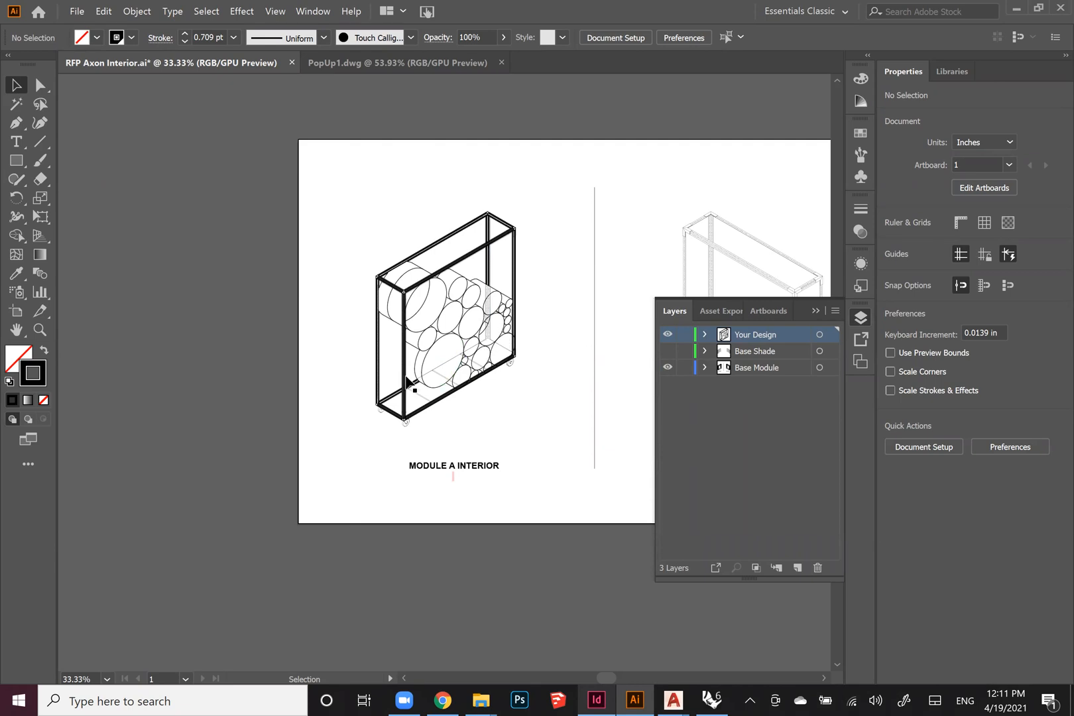
{"action": "left_click", "coordinate": [816, 311]}
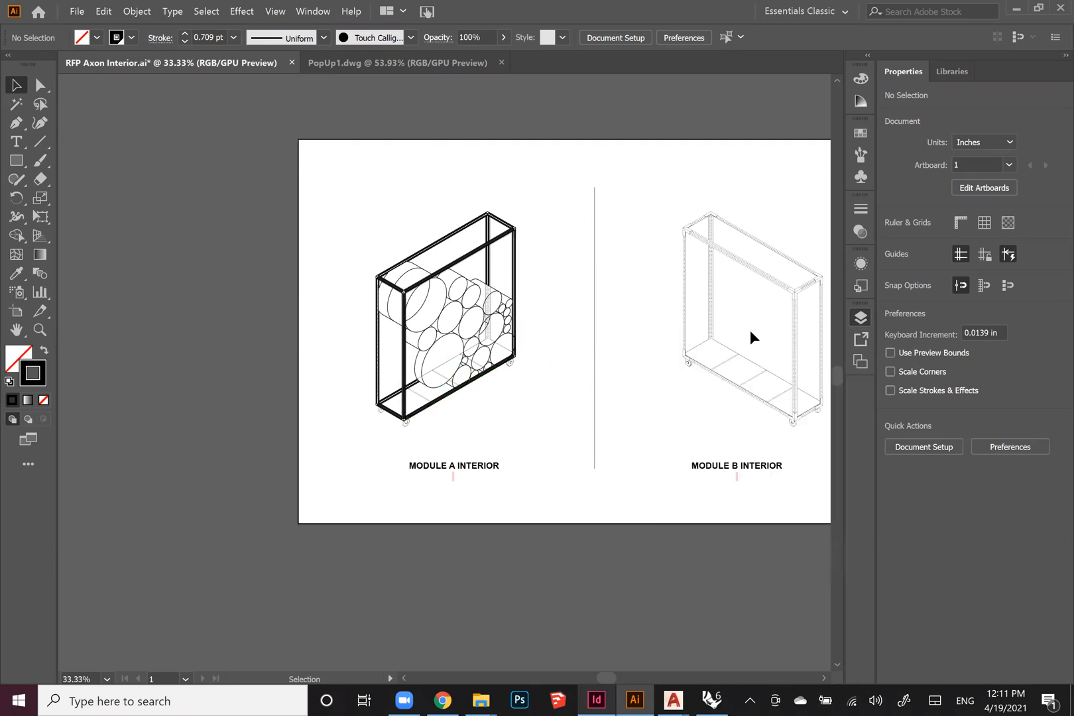
Check the whole artboard with both module frames and save RFP Axon Interior.ai.
{"action": "key", "text": "ctrl+minus"}
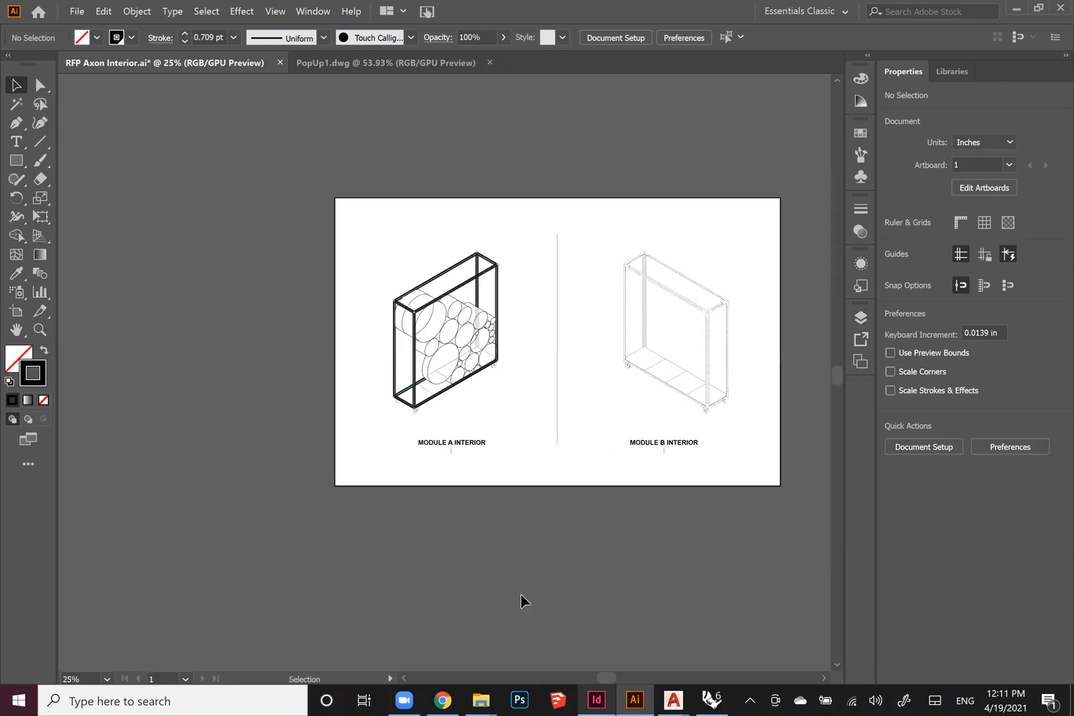
{"action": "left_click_drag", "start_coordinate": [602, 677], "coordinate": [608, 678]}
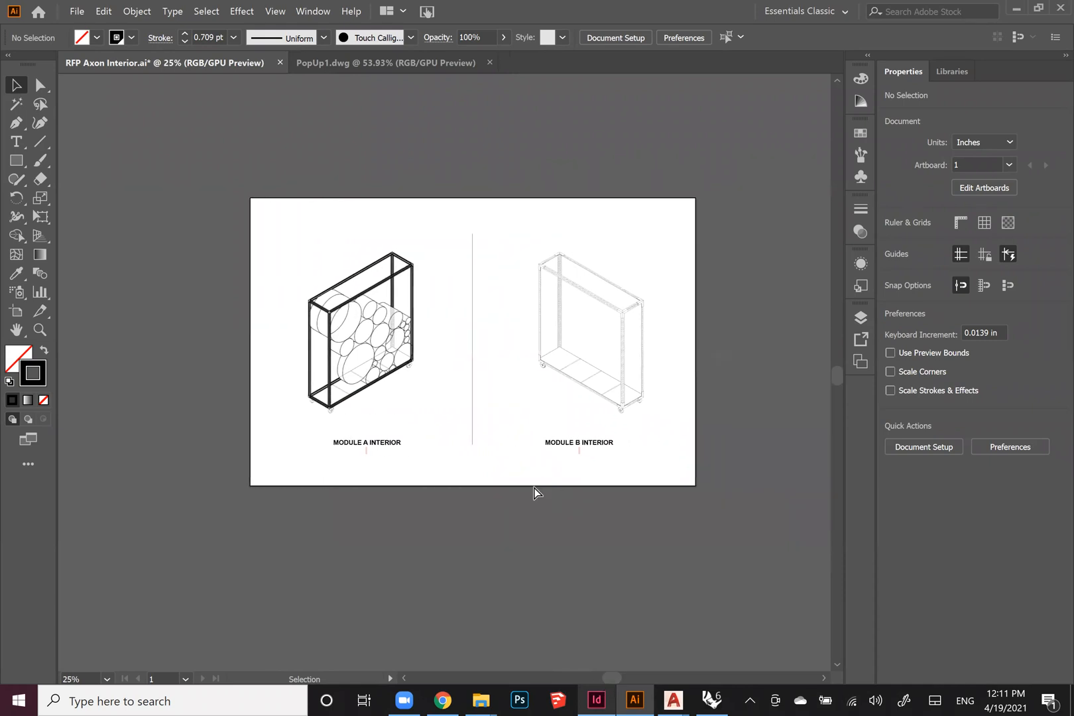
{"action": "key", "text": "ctrl+plus"}
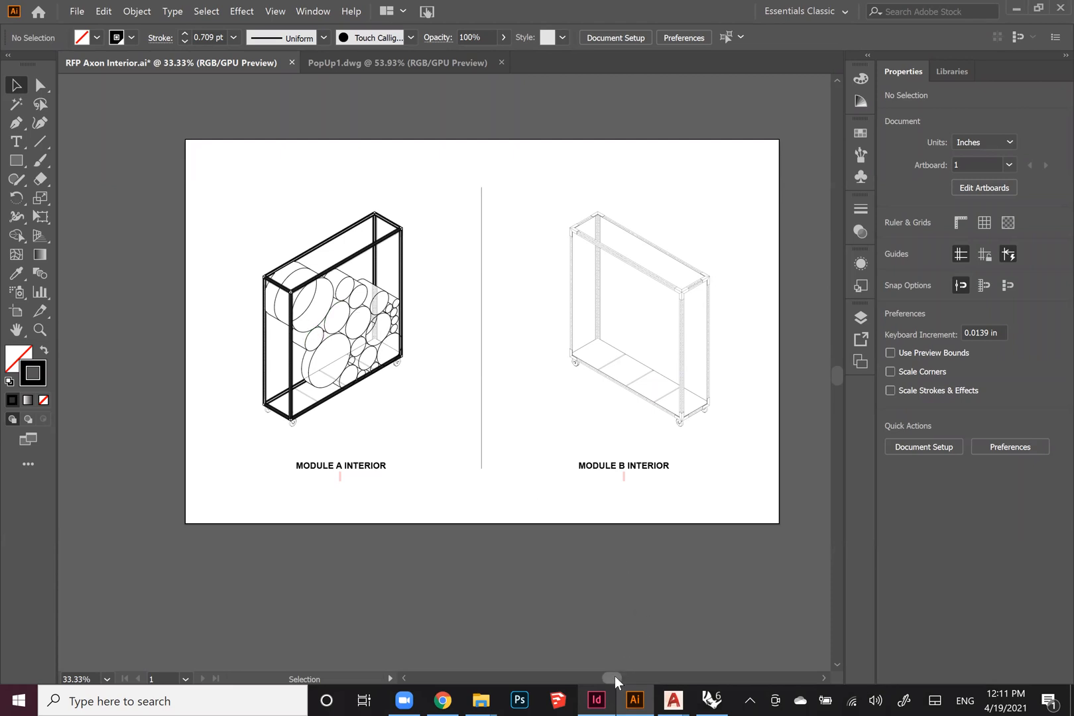
{"action": "scroll", "coordinate": [611, 682], "scroll_direction": "left", "scroll_amount": 3}
{"action": "left_click_drag", "start_coordinate": [611, 679], "coordinate": [610, 679]}
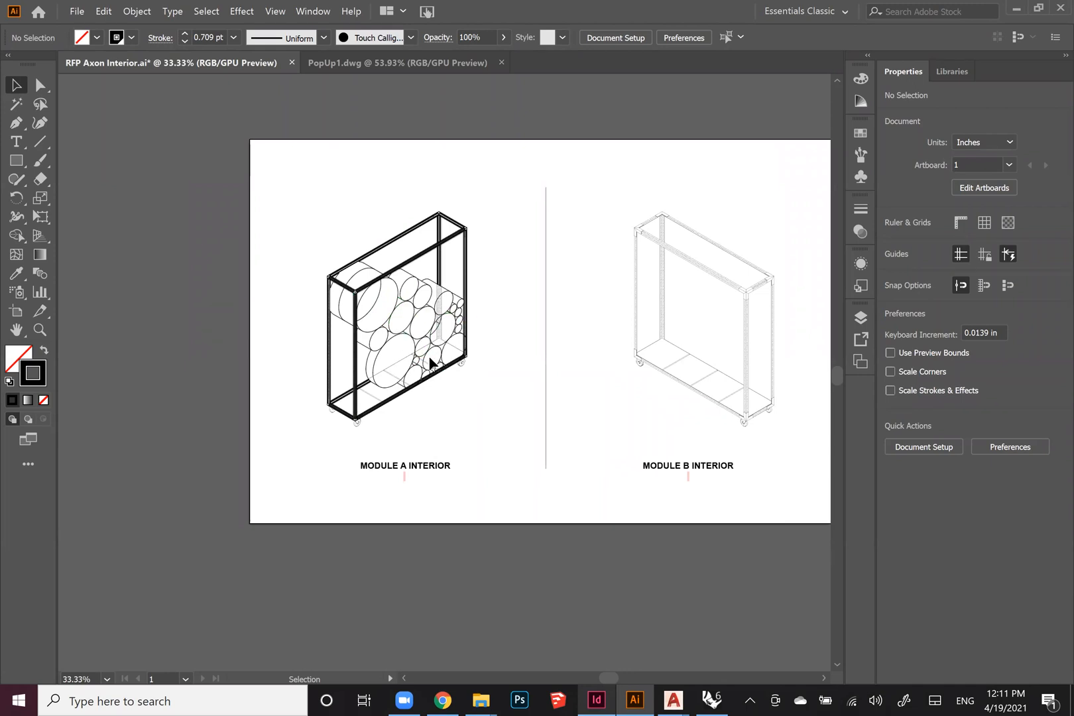
{"action": "key", "text": "ctrl"}
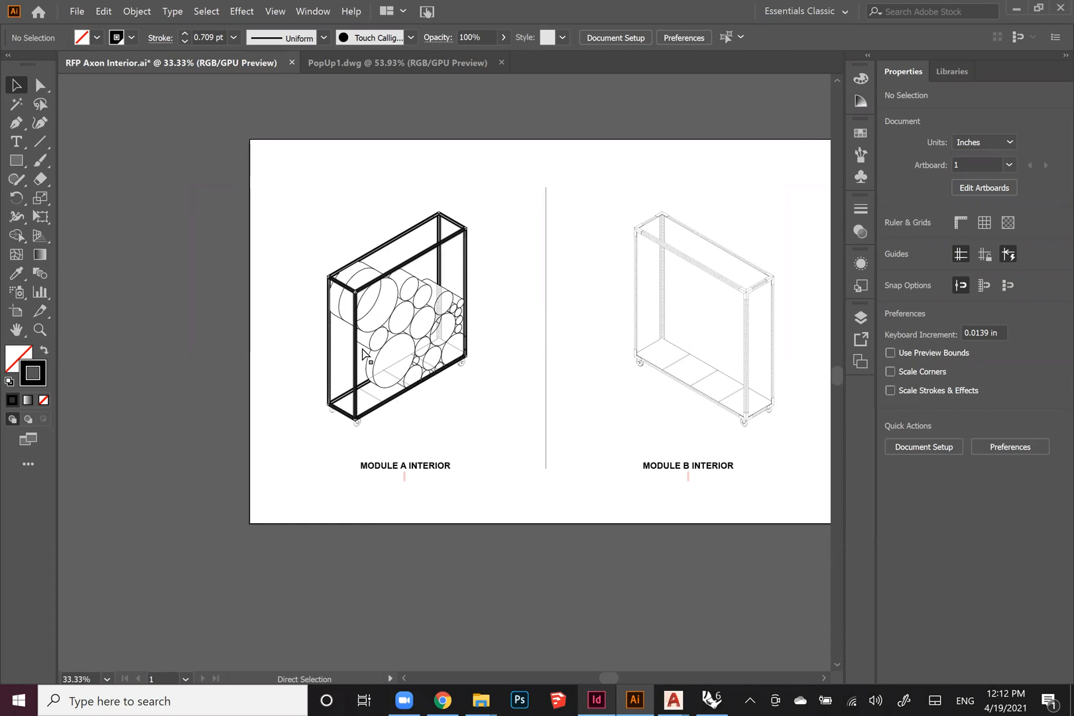
{"action": "key", "text": "ctrl+s"}
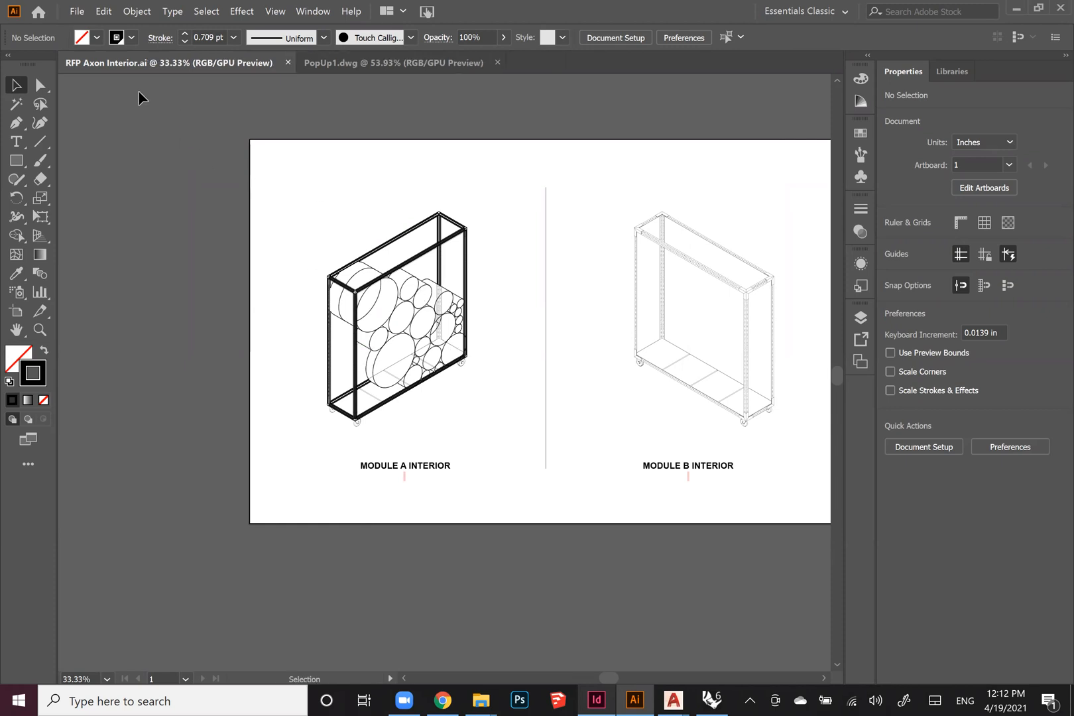
Switch to the InDesign pop-up template and update the modified RFP Axon Interior.ai link on page 2.
{"action": "left_click", "coordinate": [597, 700]}
{"action": "scroll", "coordinate": [474, 330], "scroll_direction": "up", "scroll_amount": 10}
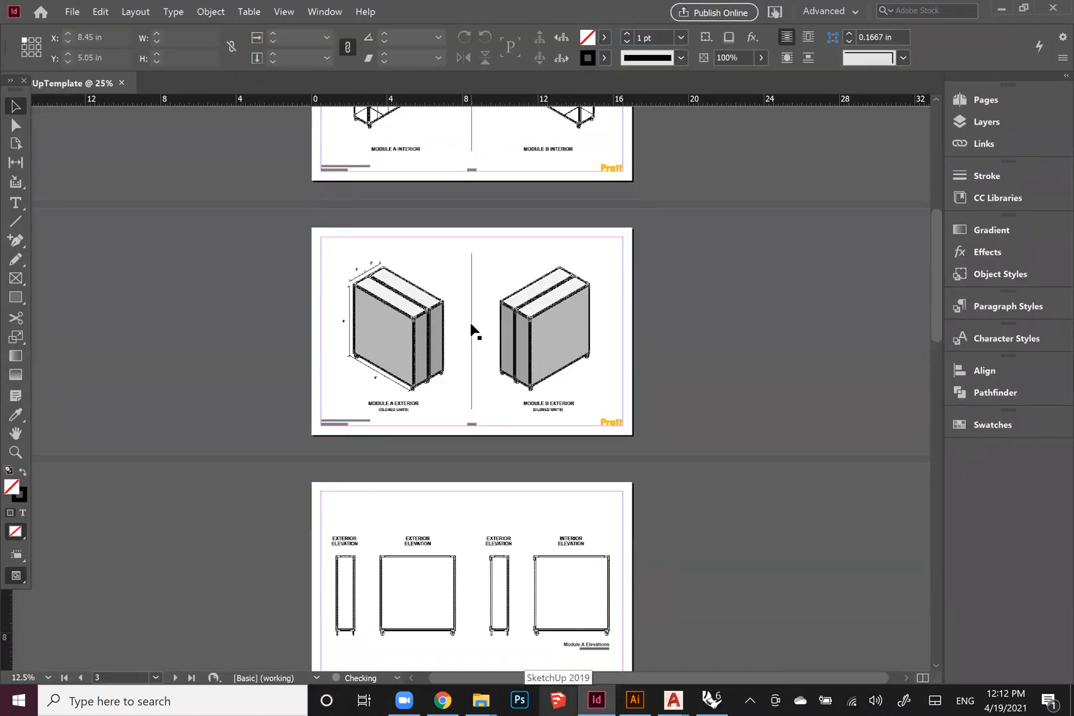
{"action": "left_click", "coordinate": [350, 453]}
{"action": "left_click", "coordinate": [982, 143]}
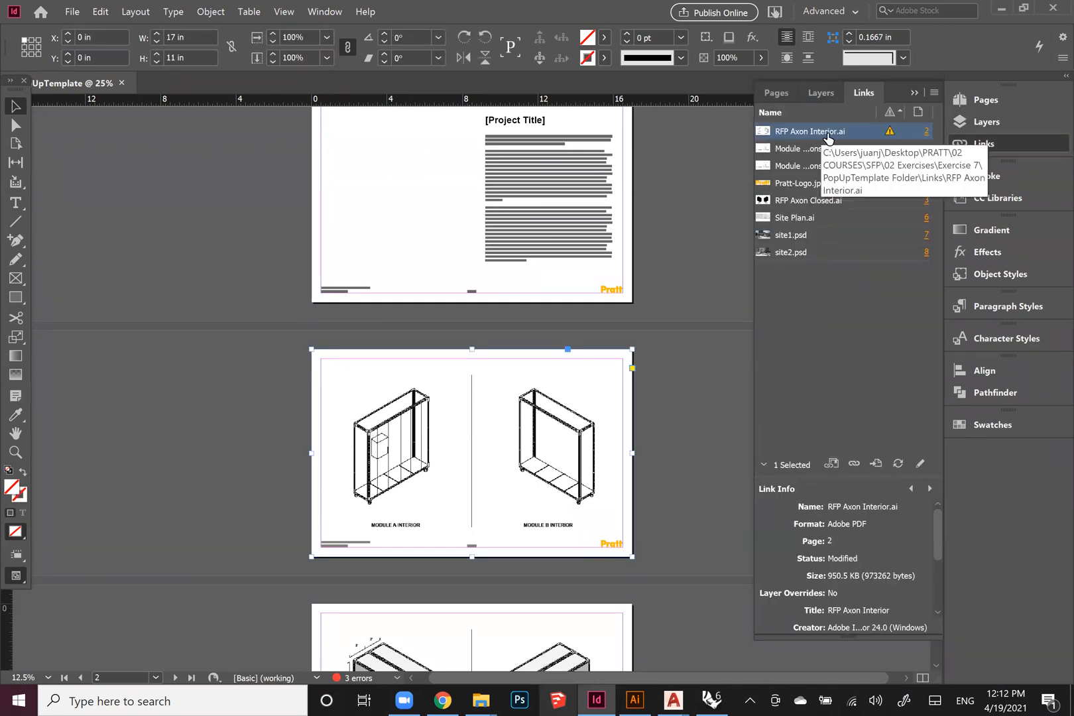
{"action": "right_click", "coordinate": [831, 136]}
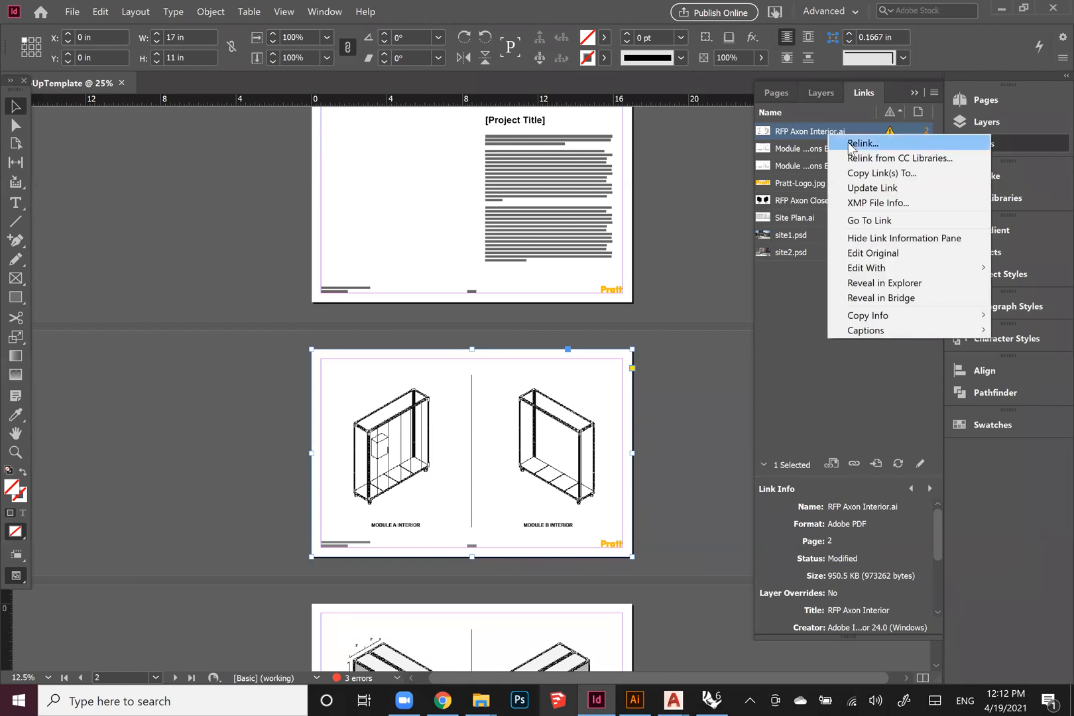
{"action": "left_click", "coordinate": [882, 188]}
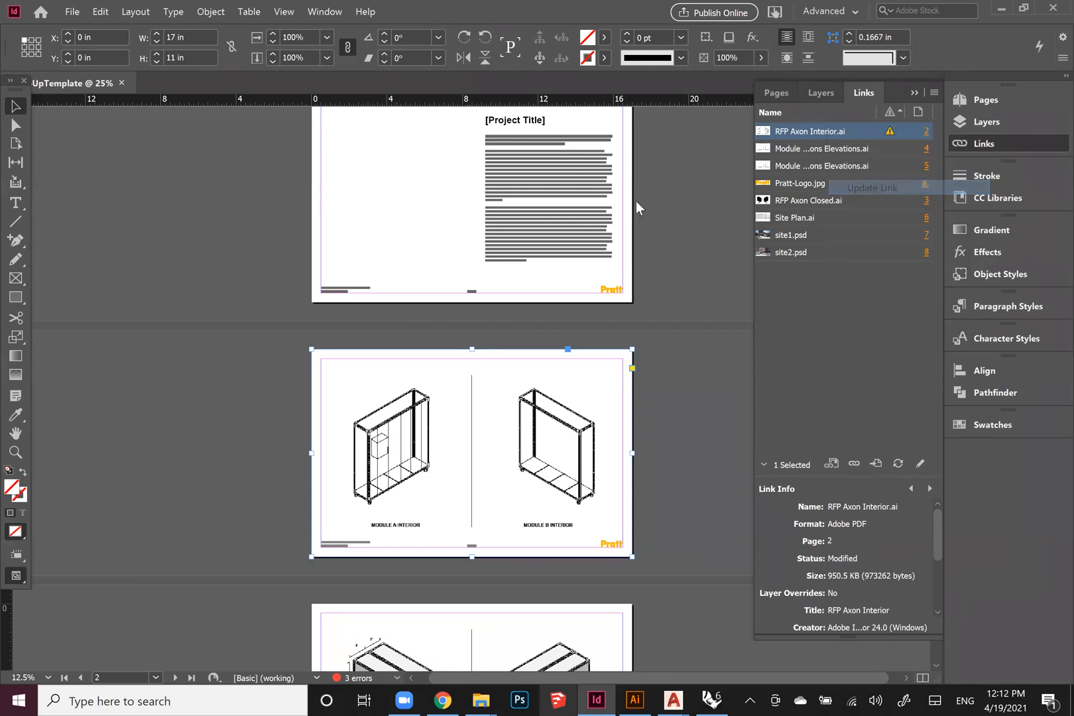
{"action": "left_click", "coordinate": [211, 438]}
{"action": "key", "text": "ctrl+equal"}
{"action": "scroll", "coordinate": [211, 438], "scroll_direction": "down", "scroll_amount": 2}
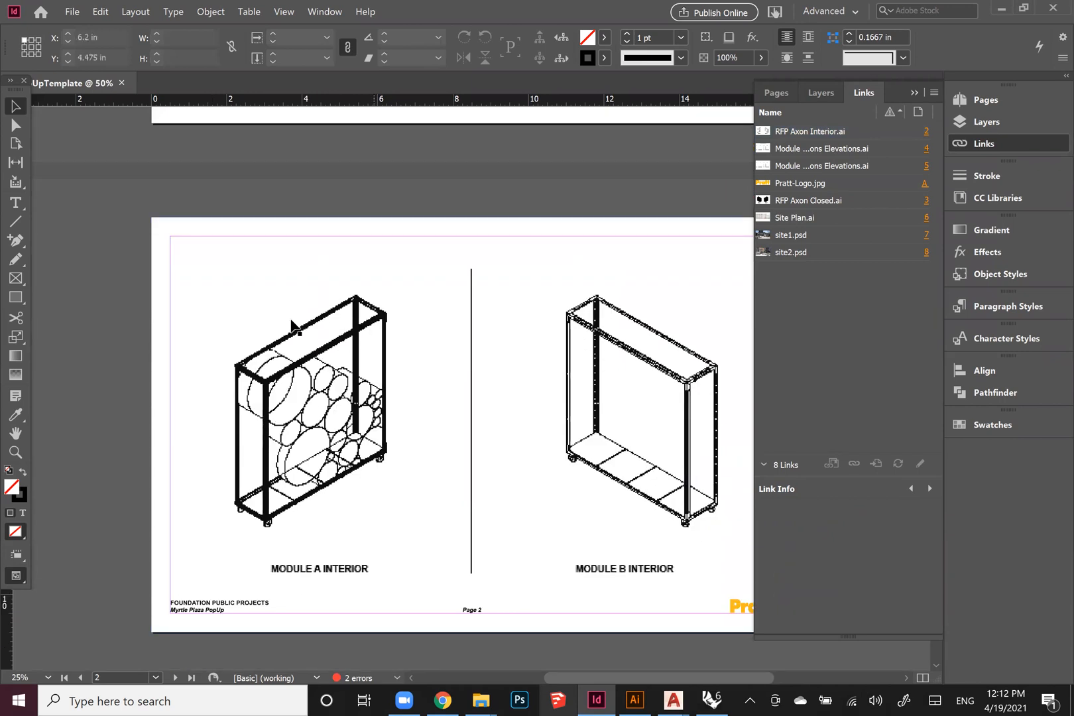
Look through the template's module interior, exterior and elevation pages to see which drawings are needed.
{"action": "key", "text": "ctrl+minus"}
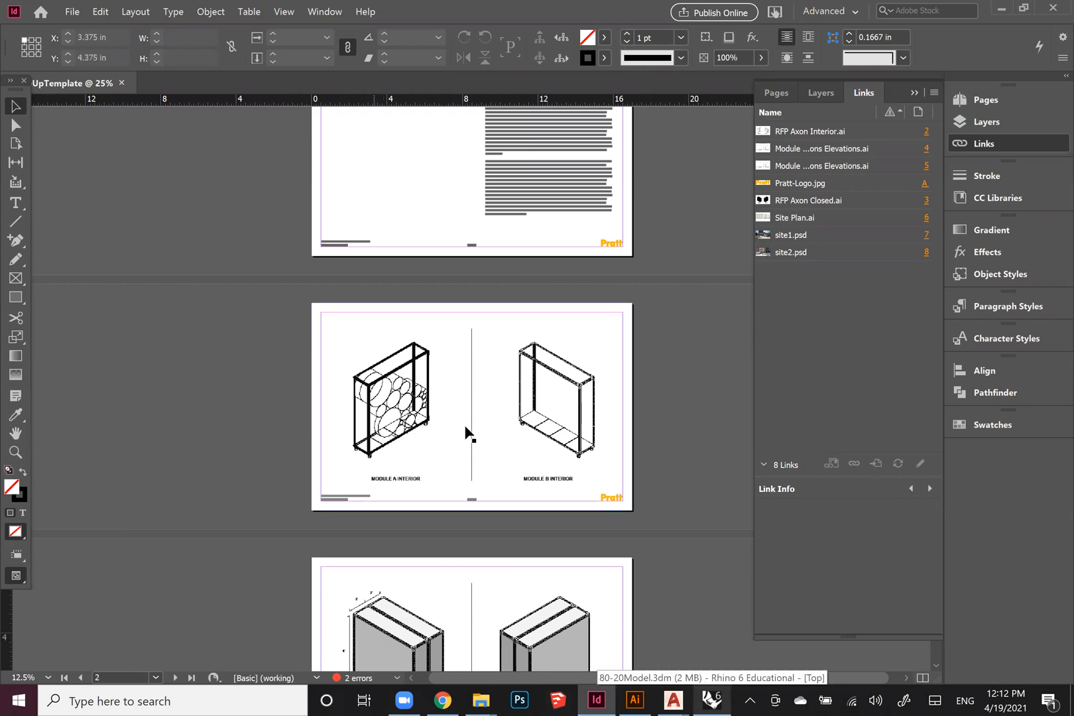
{"action": "scroll", "coordinate": [375, 384], "scroll_direction": "down", "scroll_amount": 2}
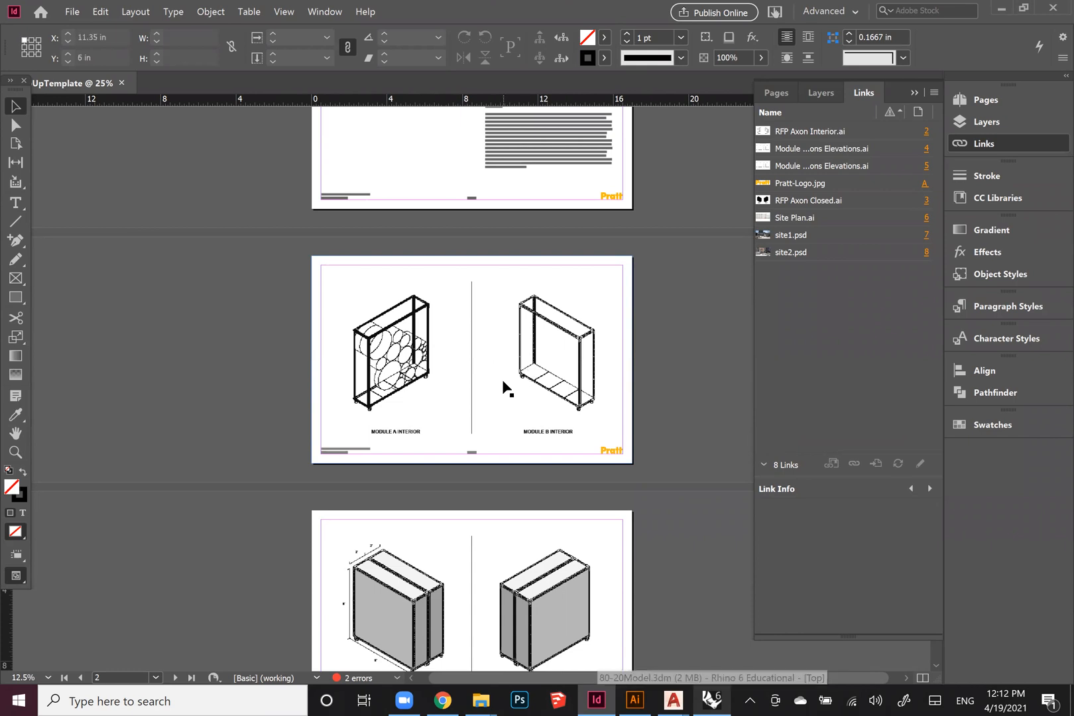
{"action": "scroll", "coordinate": [504, 386], "scroll_direction": "down", "scroll_amount": 6}
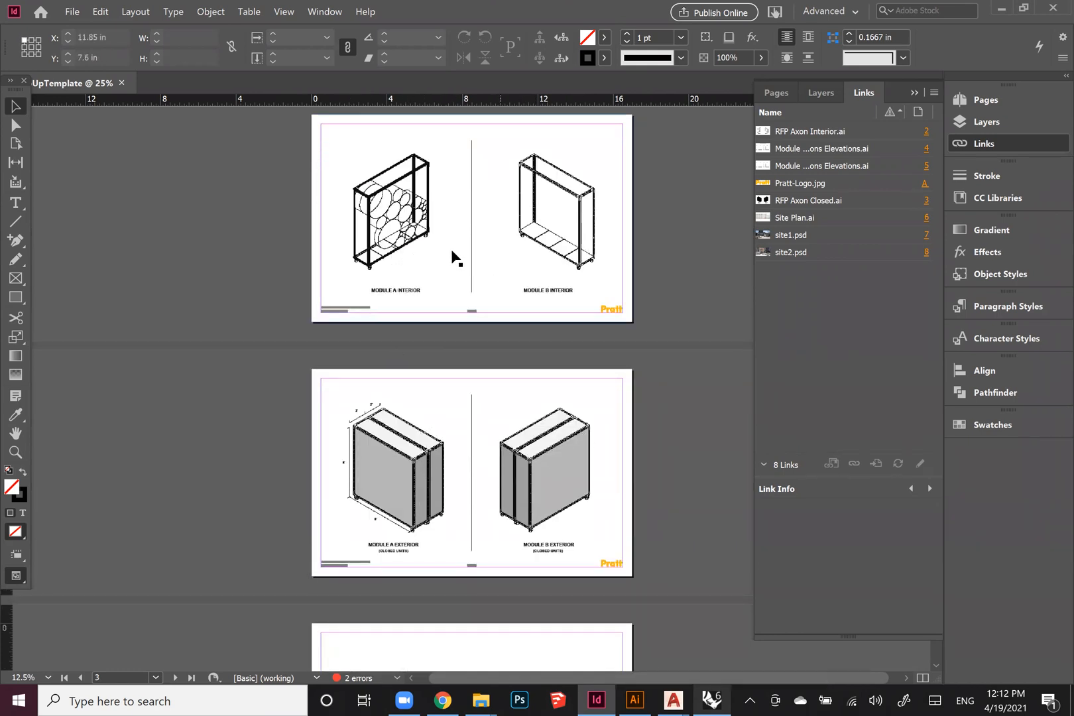
{"action": "scroll", "coordinate": [483, 435], "scroll_direction": "down", "scroll_amount": 8}
{"action": "scroll", "coordinate": [549, 453], "scroll_direction": "down", "scroll_amount": 4}
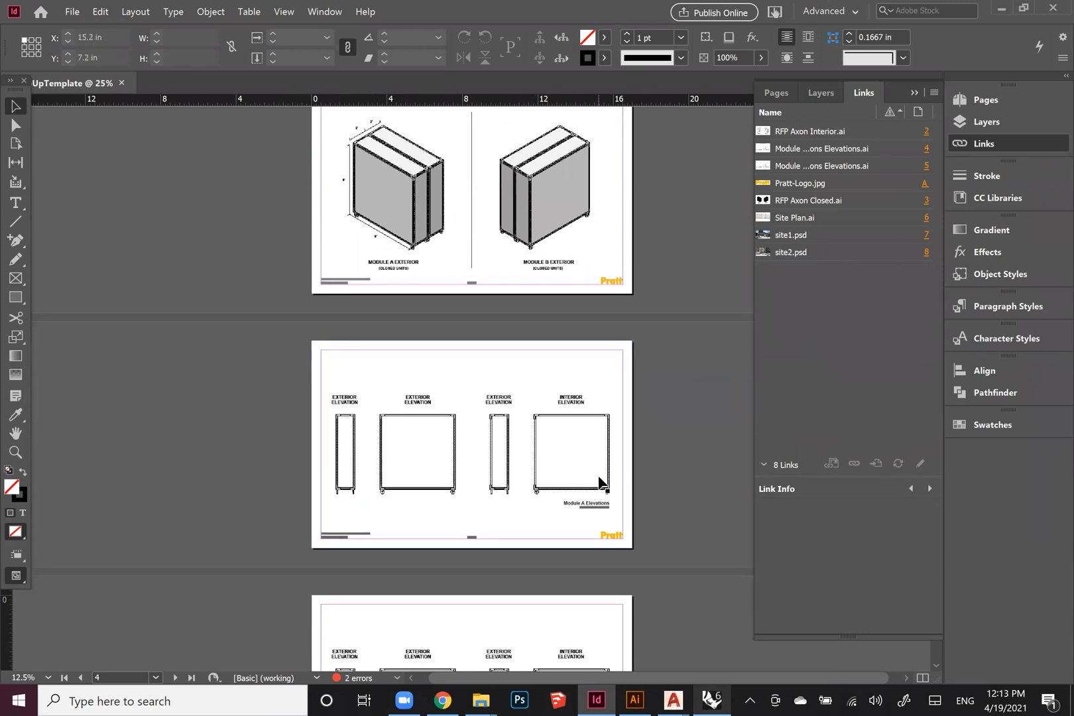
{"action": "scroll", "coordinate": [257, 439], "scroll_direction": "down", "scroll_amount": 4}
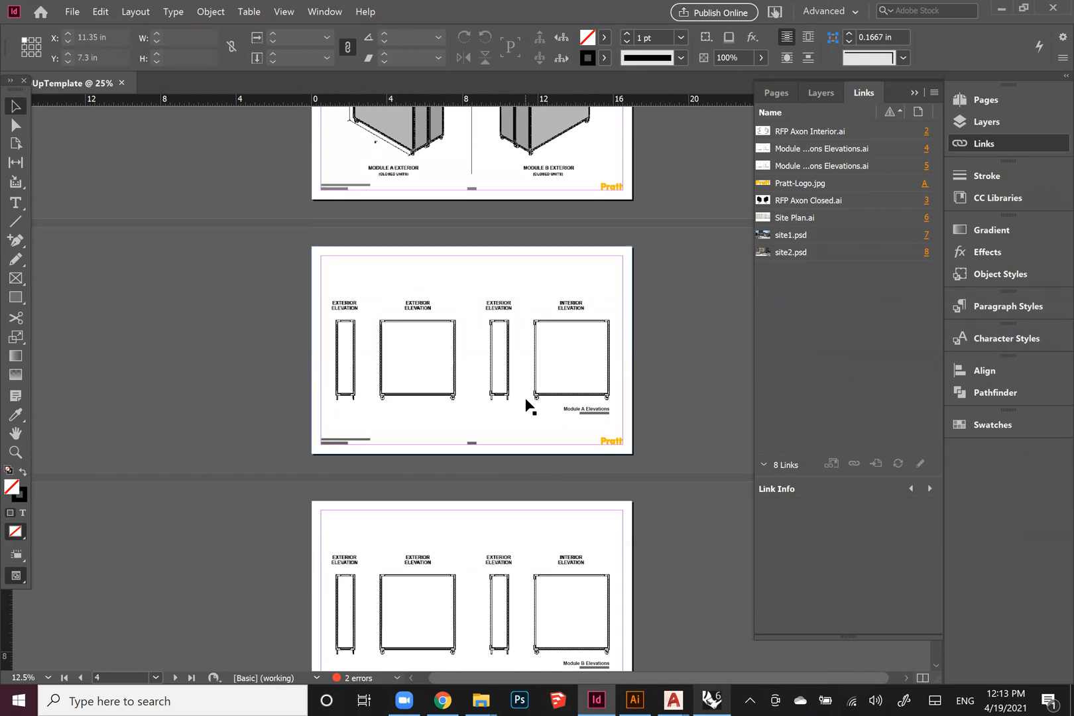
{"action": "scroll", "coordinate": [525, 405], "scroll_direction": "up", "scroll_amount": 4}
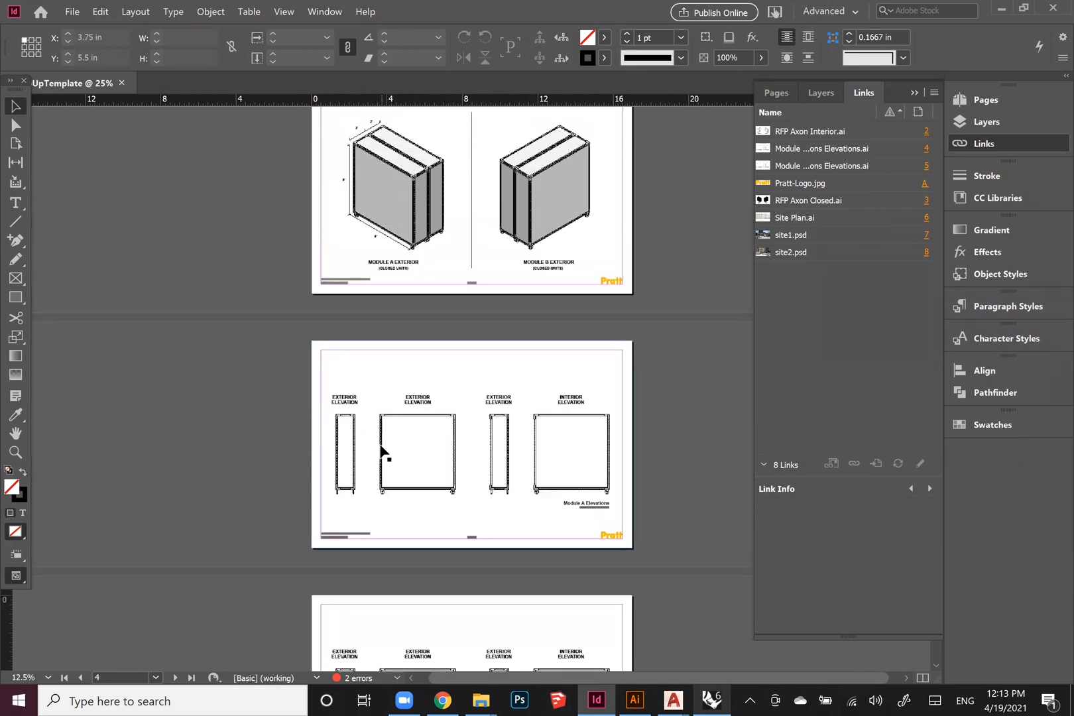
{"action": "scroll", "coordinate": [471, 433], "scroll_direction": "up", "scroll_amount": 4}
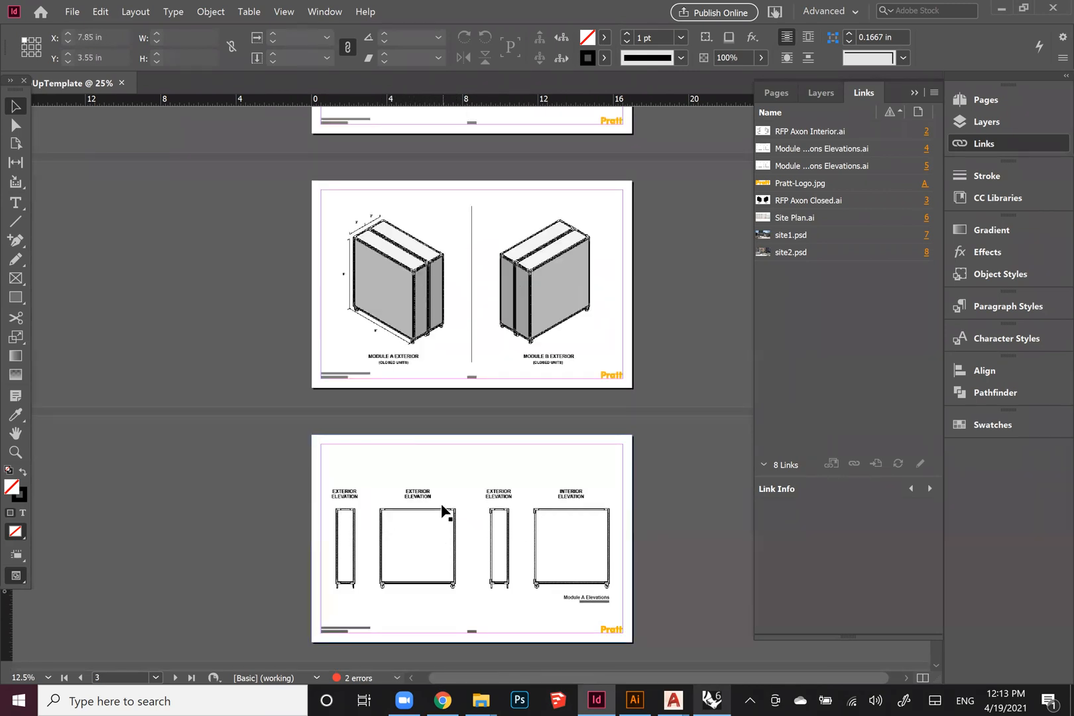
Switch to the 80-20Model.3dm file in Rhino and deselect the isometric linework in the Top view.
{"action": "left_click", "coordinate": [709, 698]}
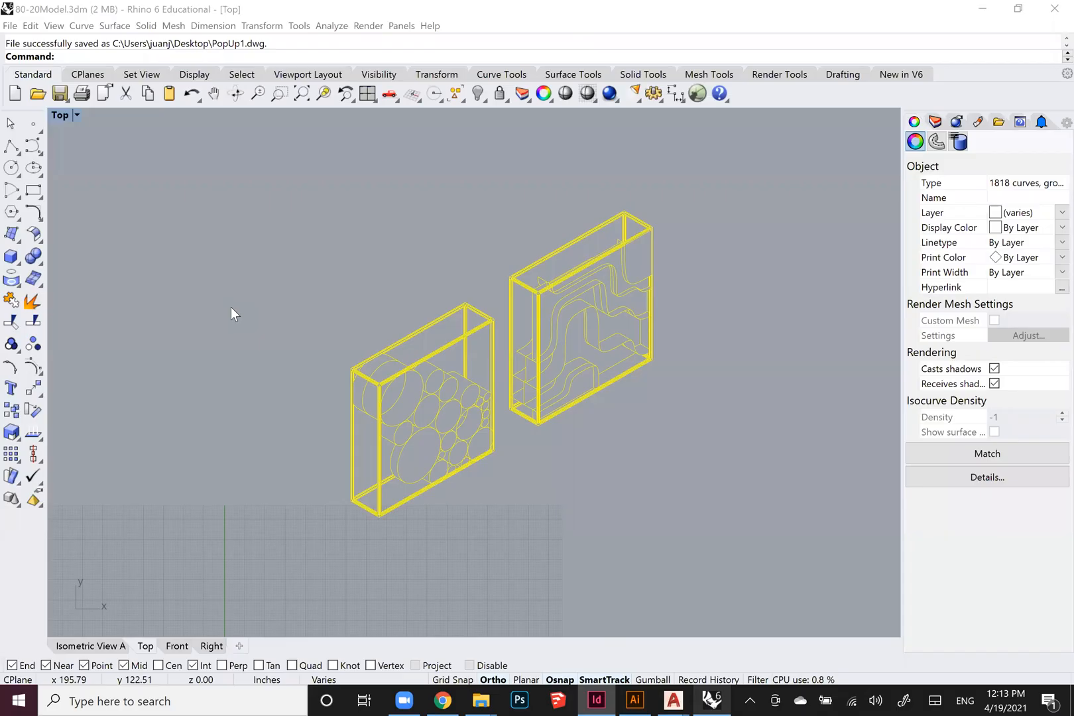
{"action": "left_click", "coordinate": [341, 343]}
{"action": "scroll", "coordinate": [341, 344], "scroll_direction": "down", "scroll_amount": 16}
{"action": "right_click_drag", "start_coordinate": [316, 414], "coordinate": [292, 375]}
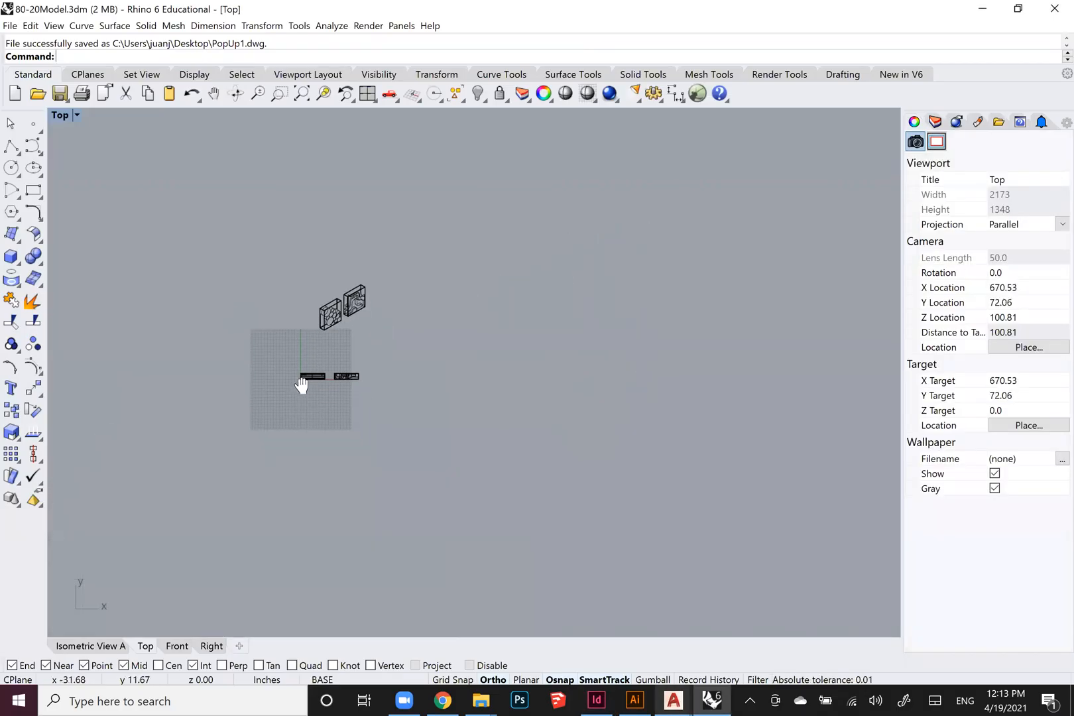
Maximize the Isometric View A viewport and set it to the Left view.
{"action": "double_click", "coordinate": [53, 115]}
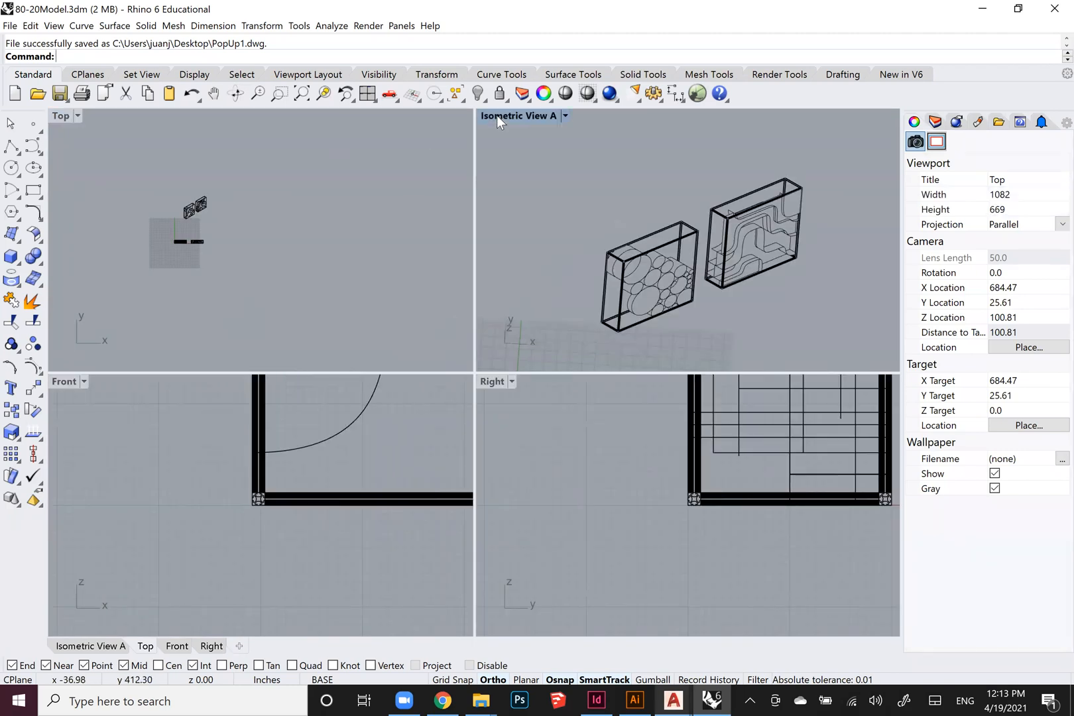
{"action": "double_click", "coordinate": [496, 115]}
{"action": "right_click_drag", "start_coordinate": [445, 321], "coordinate": [137, 120]}
{"action": "left_click", "coordinate": [136, 115]}
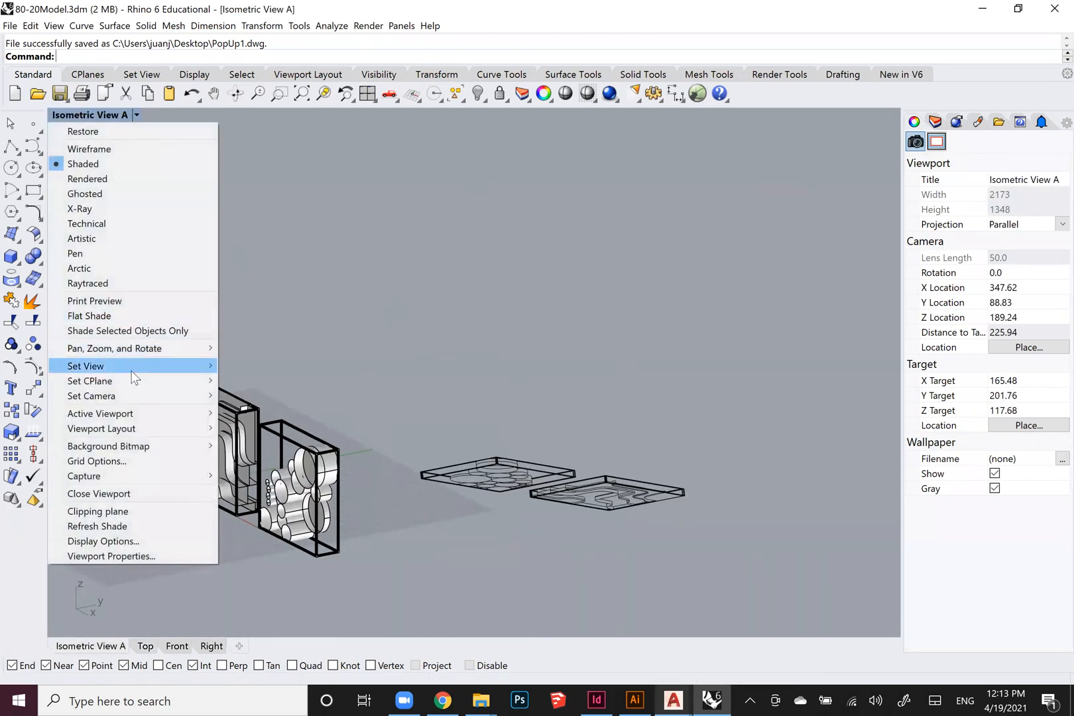
{"action": "mouse_move", "coordinate": [136, 373]}
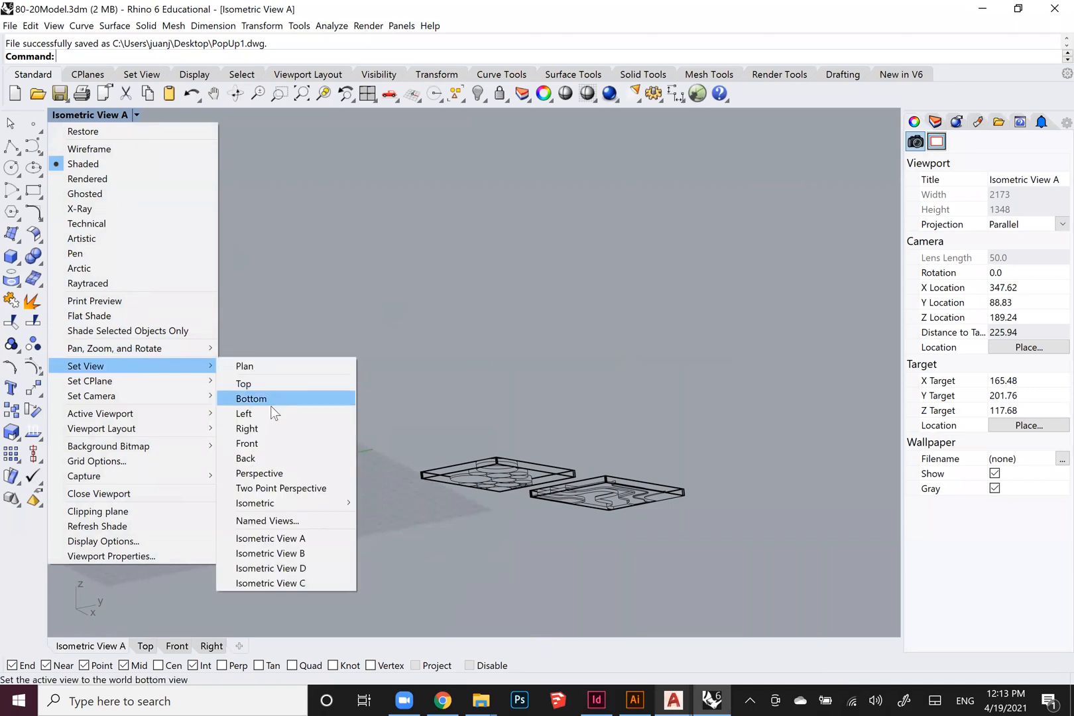
{"action": "left_click", "coordinate": [269, 413]}
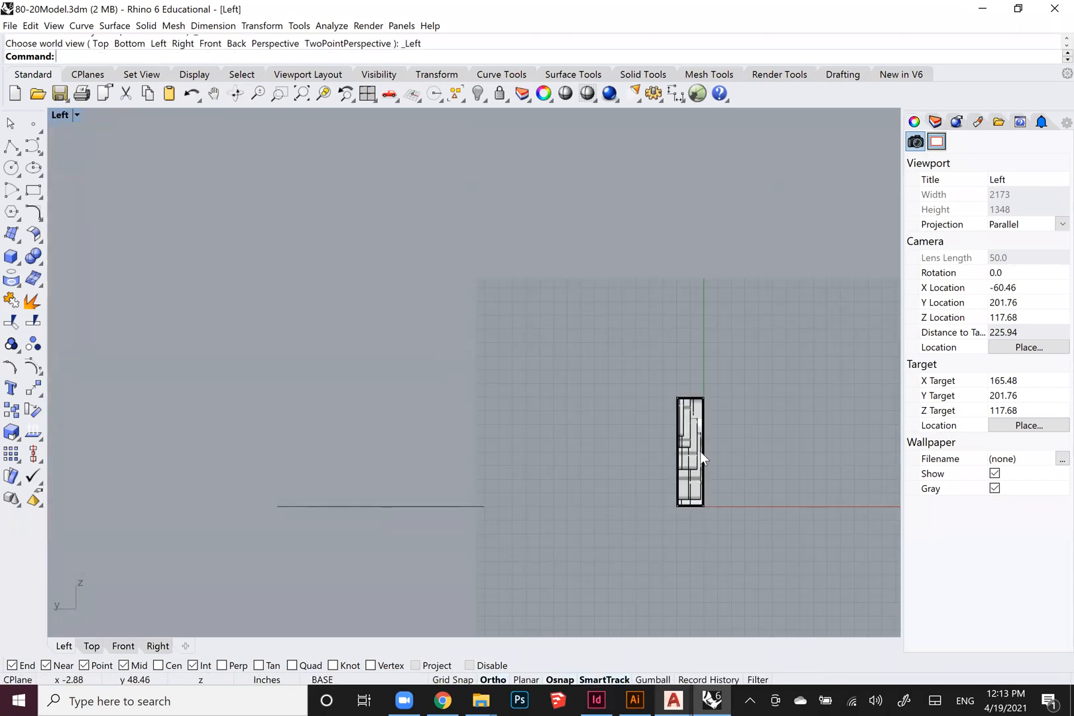
Set the maximized viewport to the Front view so both filled frames face forward.
{"action": "left_click", "coordinate": [78, 116]}
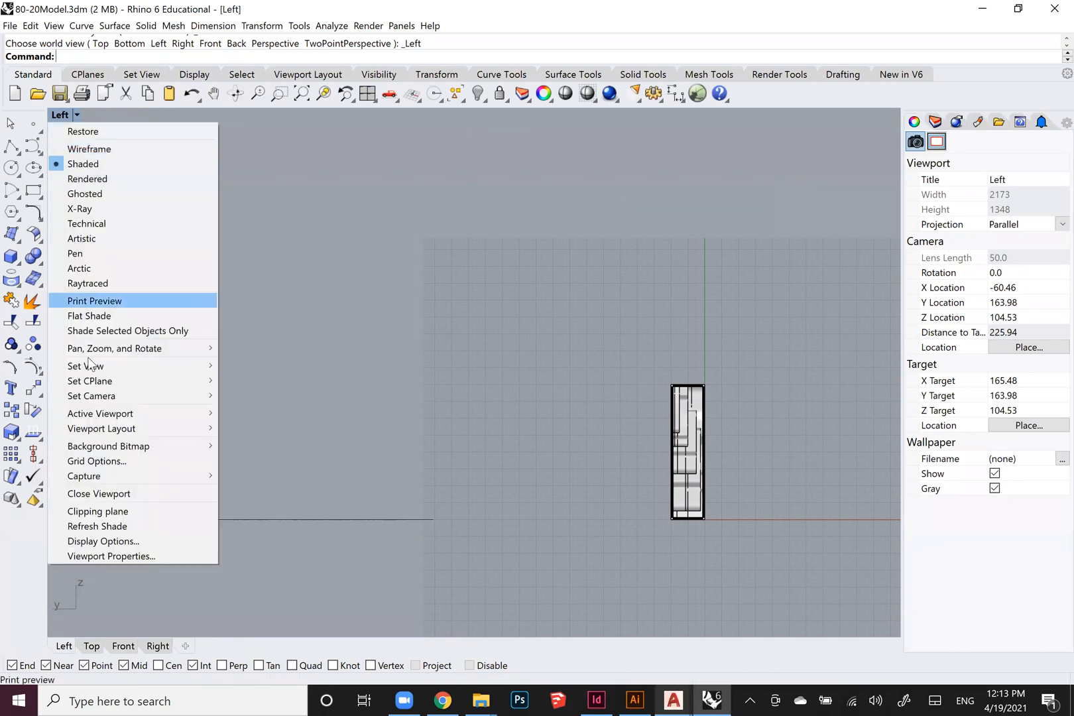
{"action": "mouse_move", "coordinate": [103, 361]}
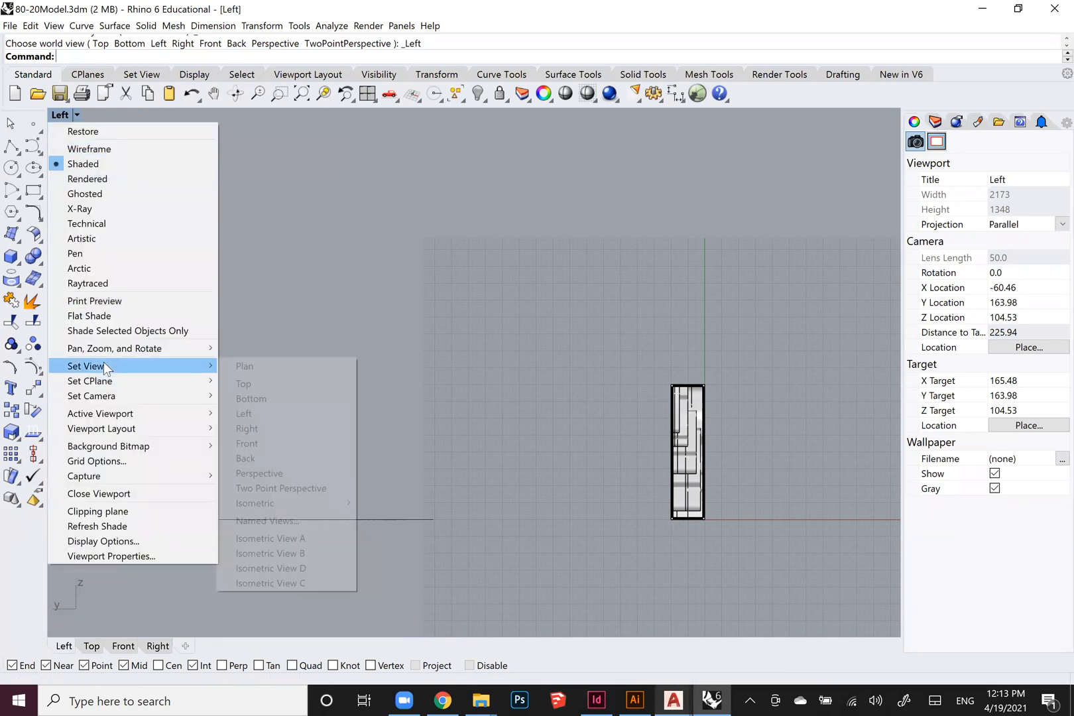
{"action": "left_click", "coordinate": [294, 446]}
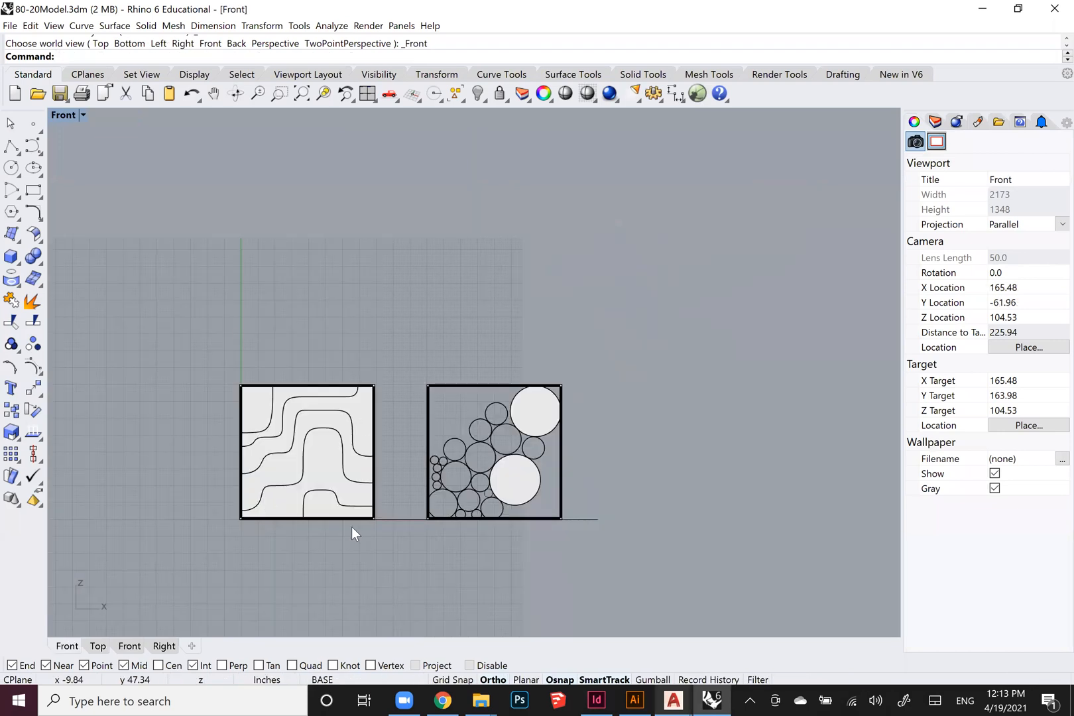